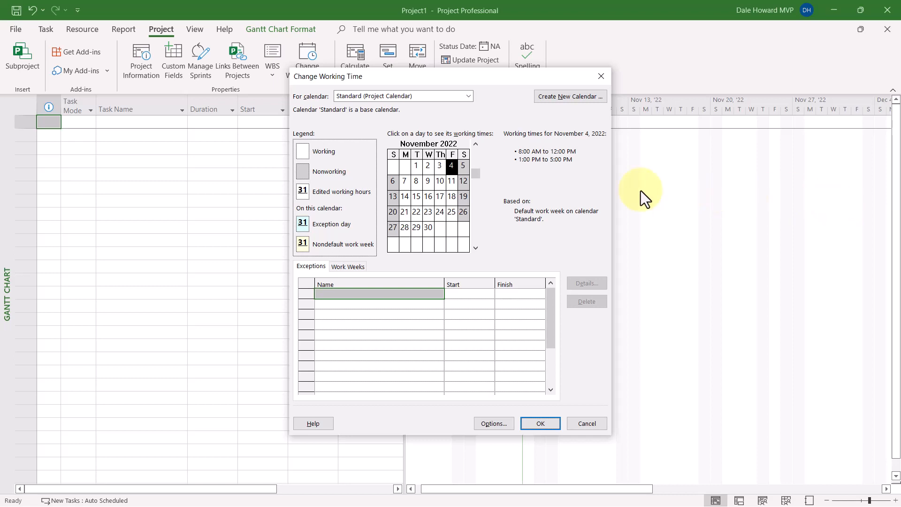
# - Add a calendar exception named Thanksgiving Day on November 24, 2022 to the Standard calendar
pyautogui.click(436, 214)
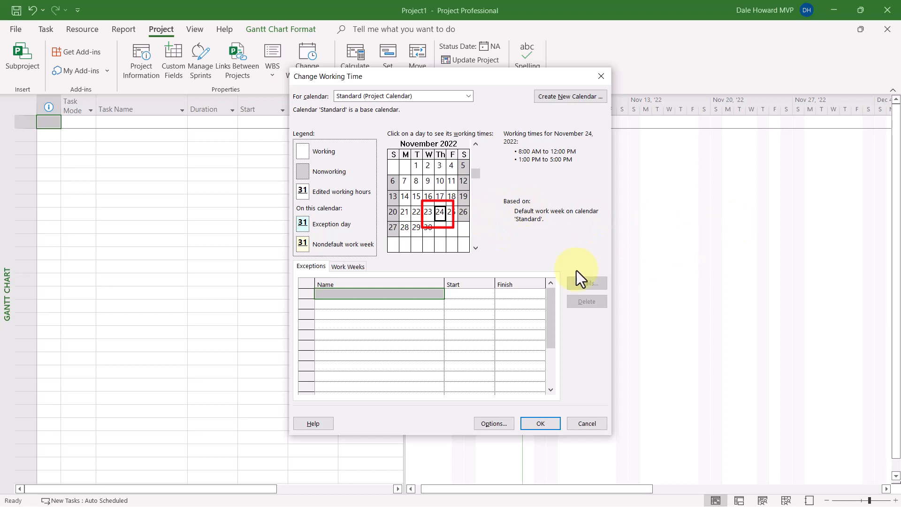
pyautogui.click(400, 294)
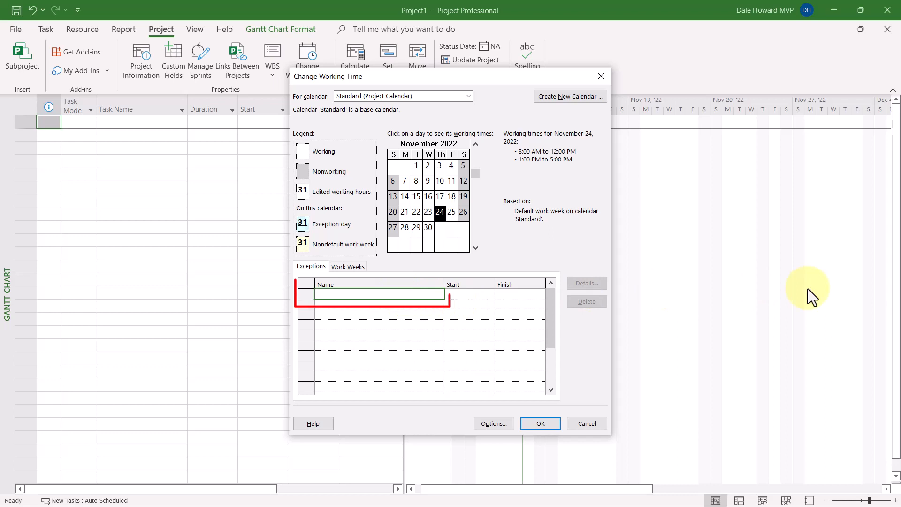
pyautogui.write('Thanksgiving Day')
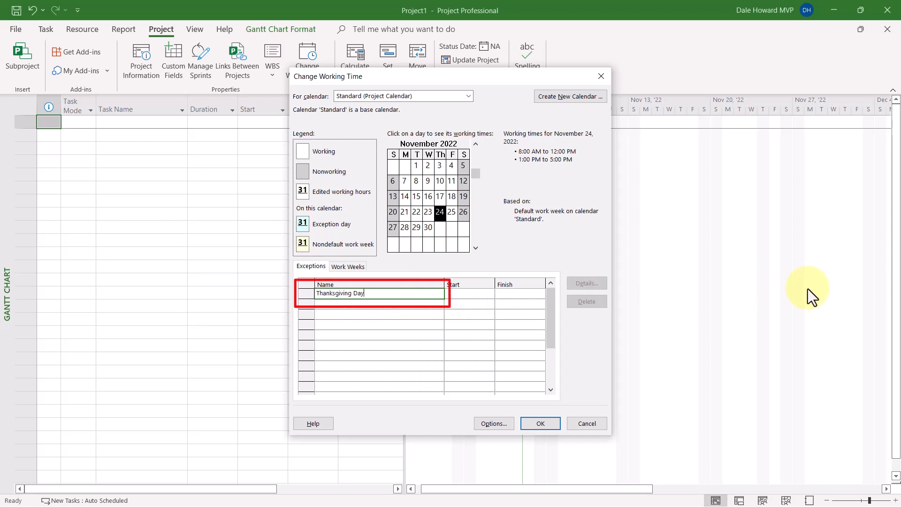
pyautogui.press('Tab')
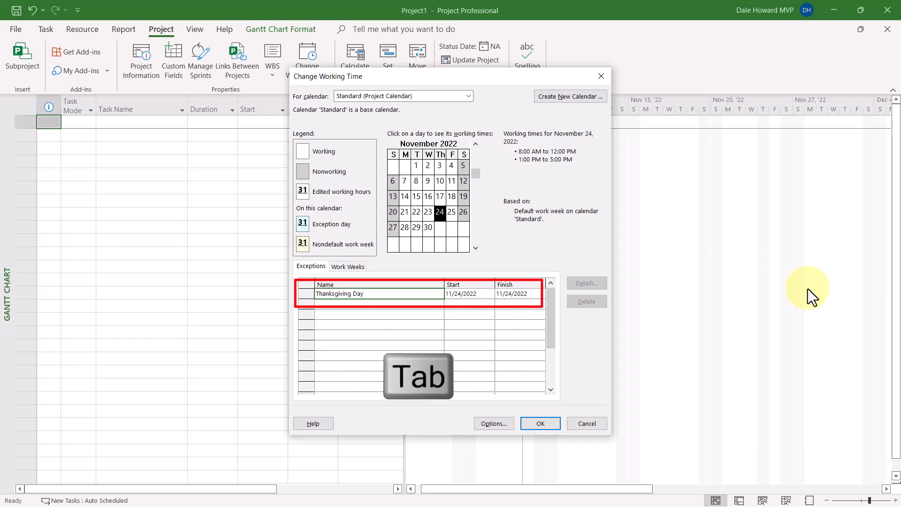
pyautogui.press('Right')
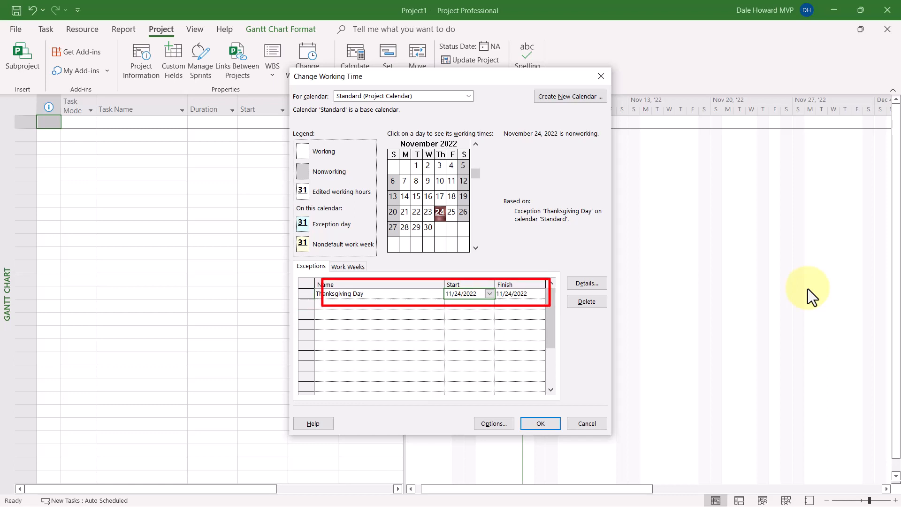
# - Make the Thanksgiving Day exception recur yearly on the fourth Thursday of November, ending after 5 occurrences
pyautogui.click(596, 282)
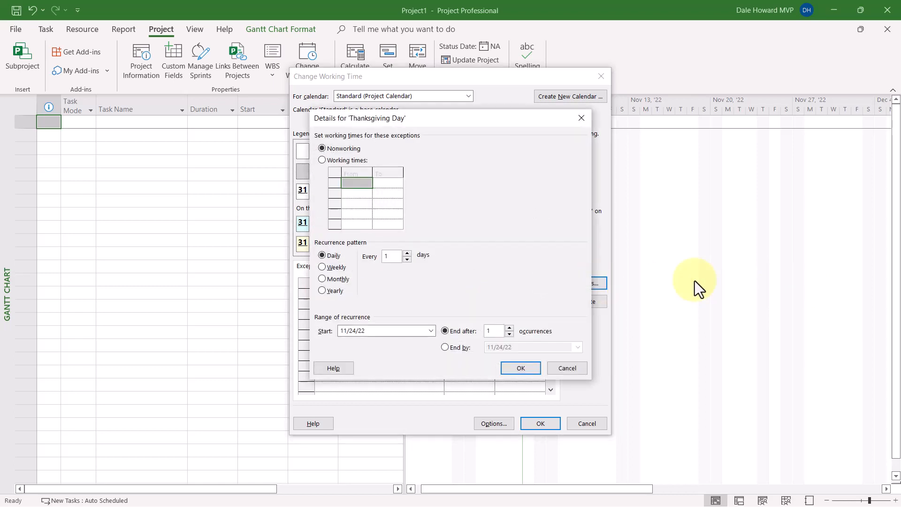
pyautogui.click(322, 290)
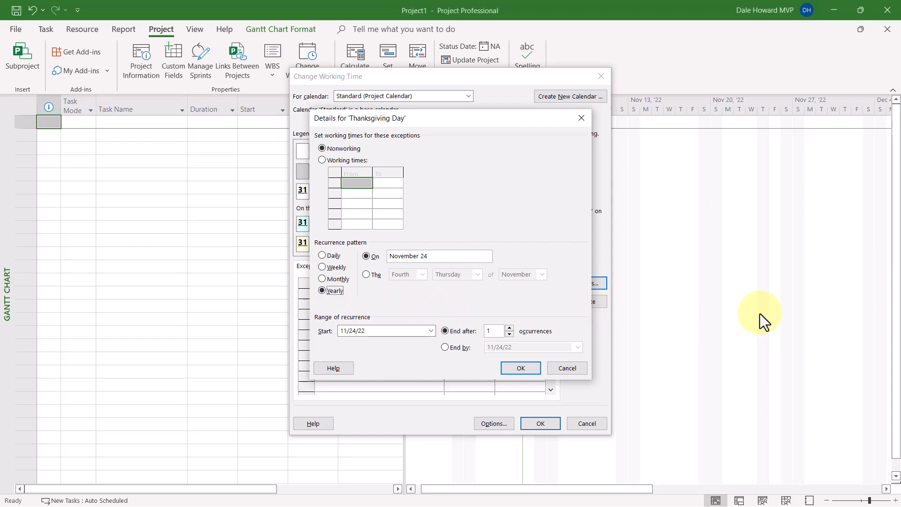
pyautogui.click(370, 276)
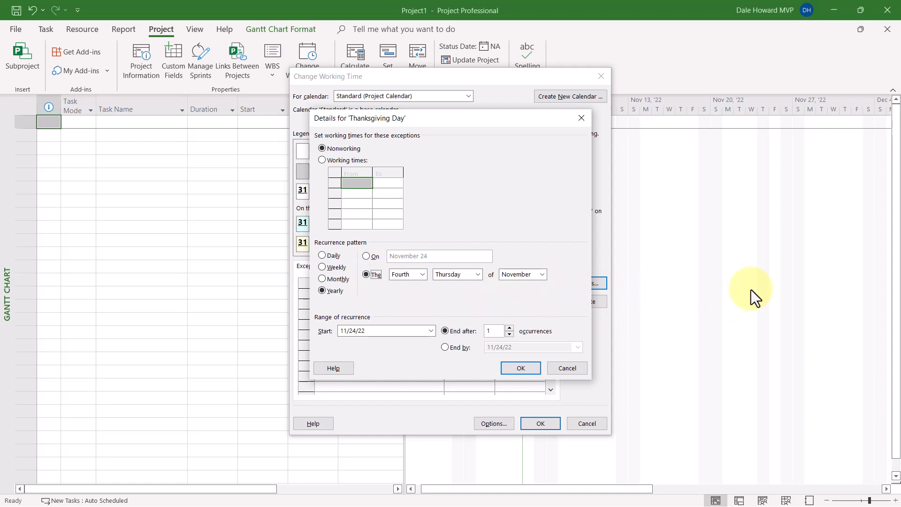
pyautogui.click(509, 328)
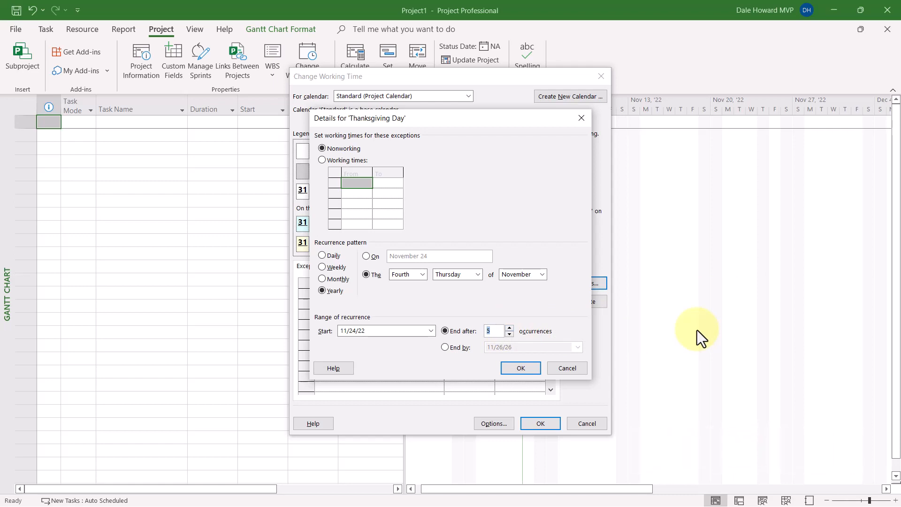
pyautogui.click(525, 367)
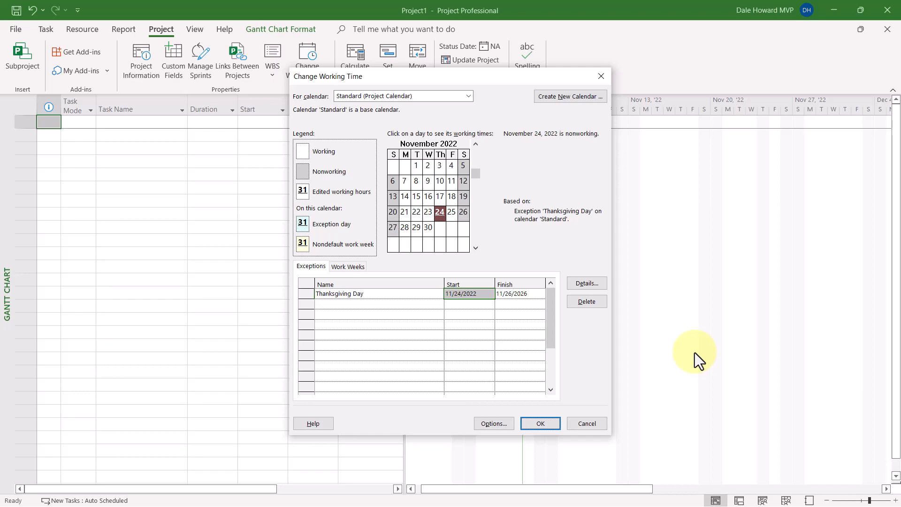
# - Add recurring exceptions for Memorial Day, 5/29/2023 to 5/31/2027, and Labor Day, 9/4/2023 to 9/6/2027
pyautogui.click(368, 304)
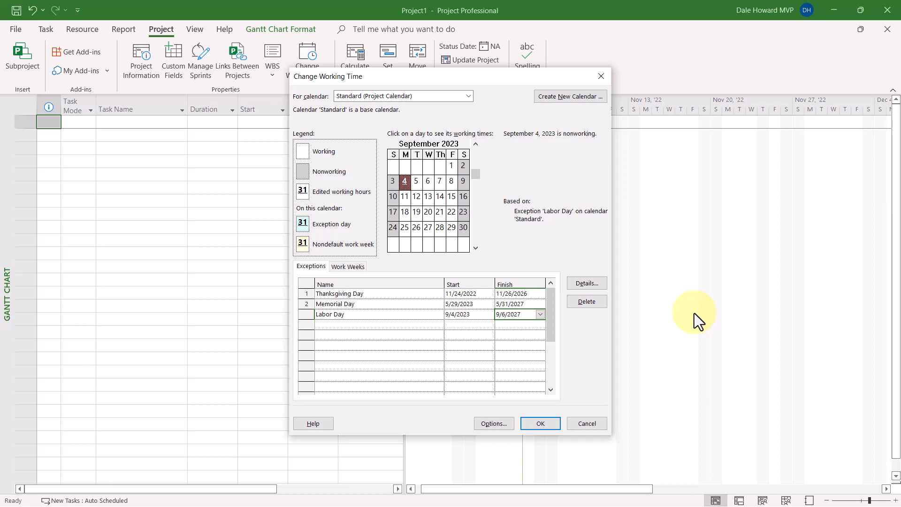
pyautogui.press('Tab')
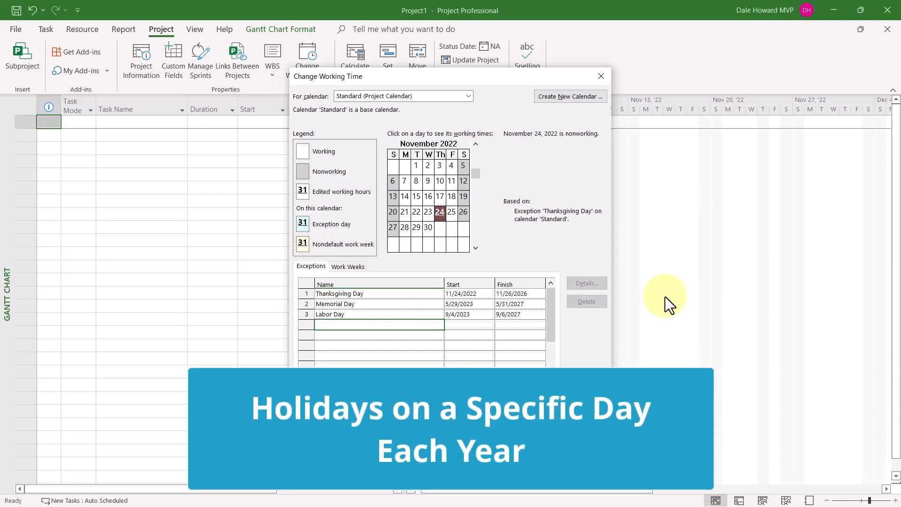
# - Add a calendar exception named Christmas Day on December 25, 2022 below the Labor Day entry
pyautogui.click(475, 248)
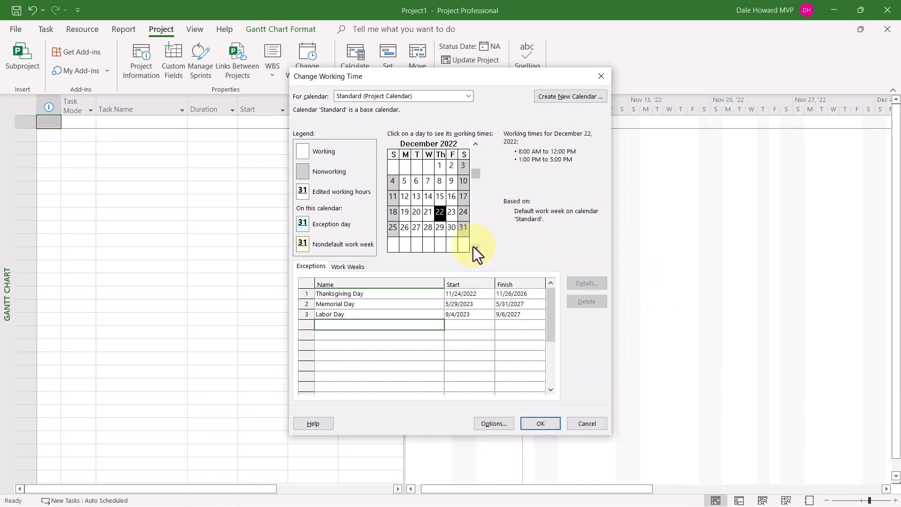
pyautogui.click(393, 229)
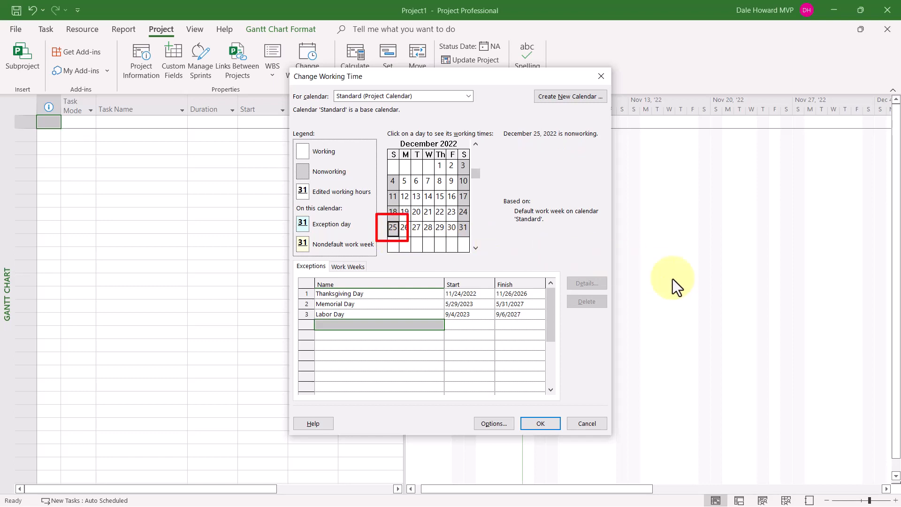
pyautogui.click(393, 325)
pyautogui.write('Christmas Day')
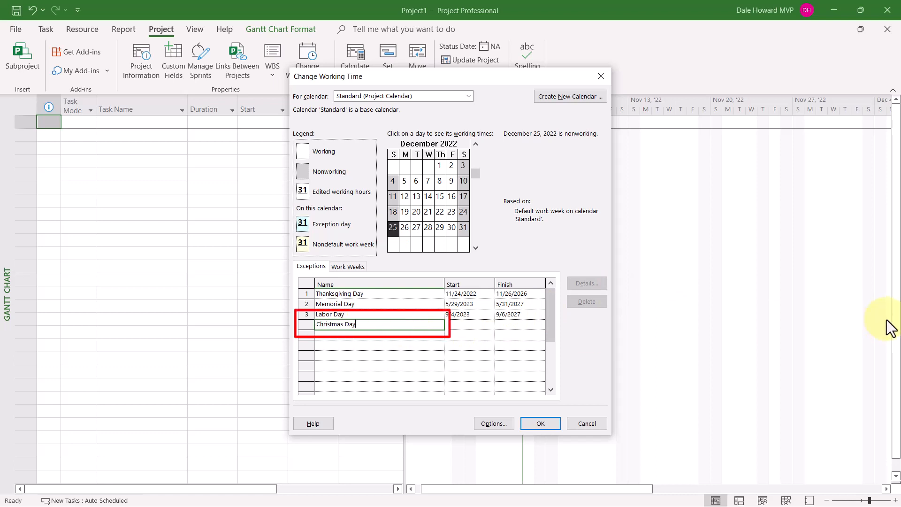
pyautogui.press('Tab')
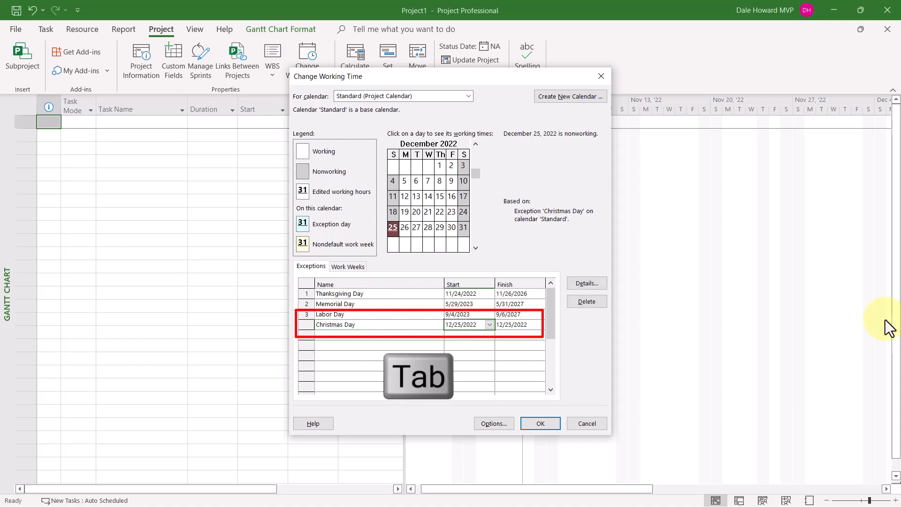
pyautogui.press('Right')
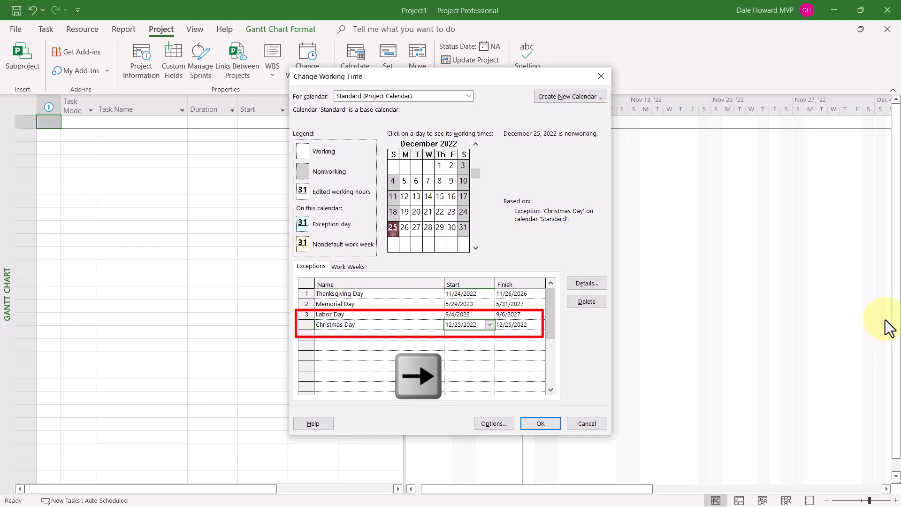
# - Make the Christmas Day exception recur yearly on December 25, ending after 5 occurrences
pyautogui.click(594, 285)
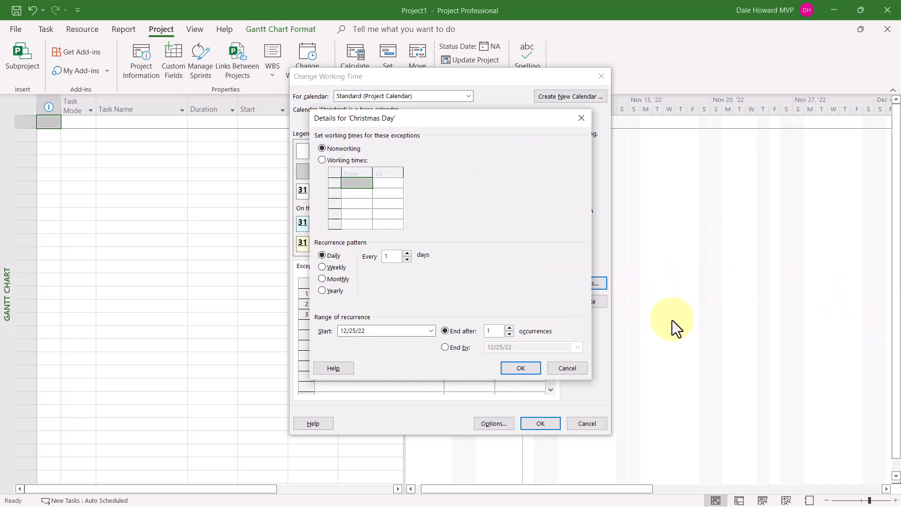
pyautogui.click(322, 290)
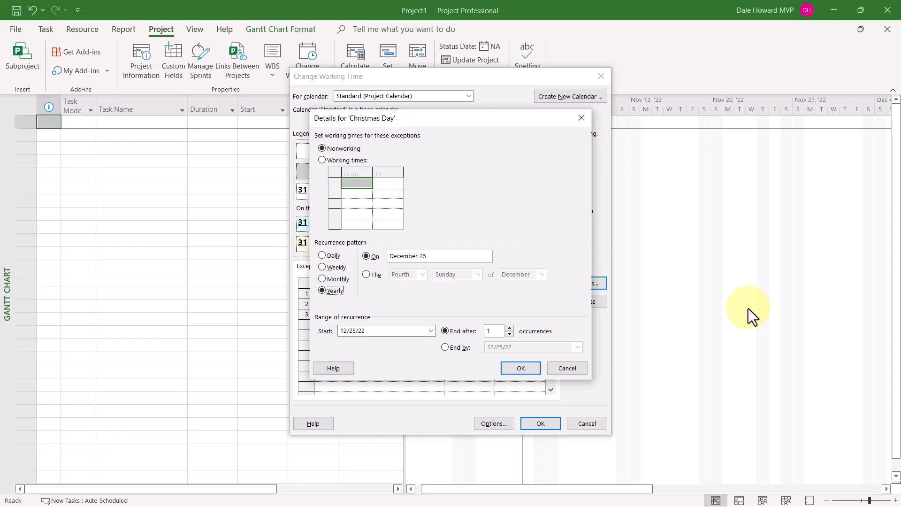
pyautogui.click(510, 327)
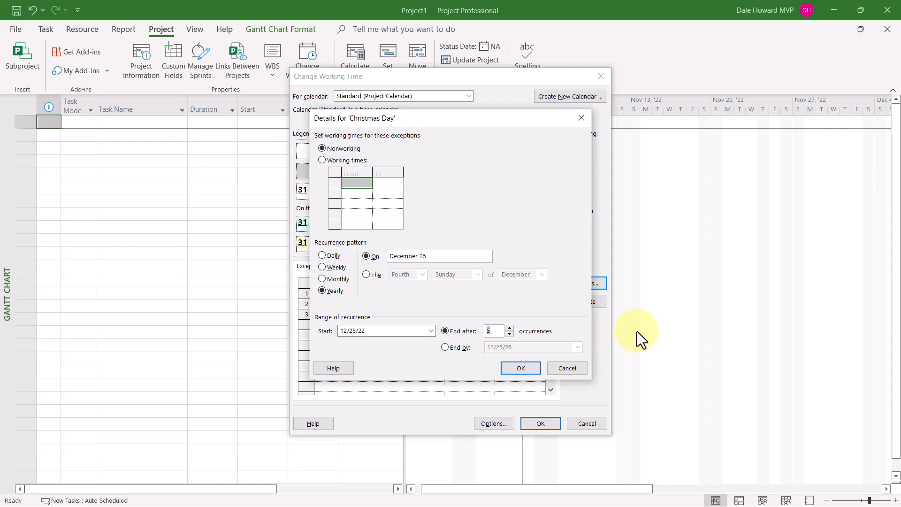
pyautogui.click(521, 369)
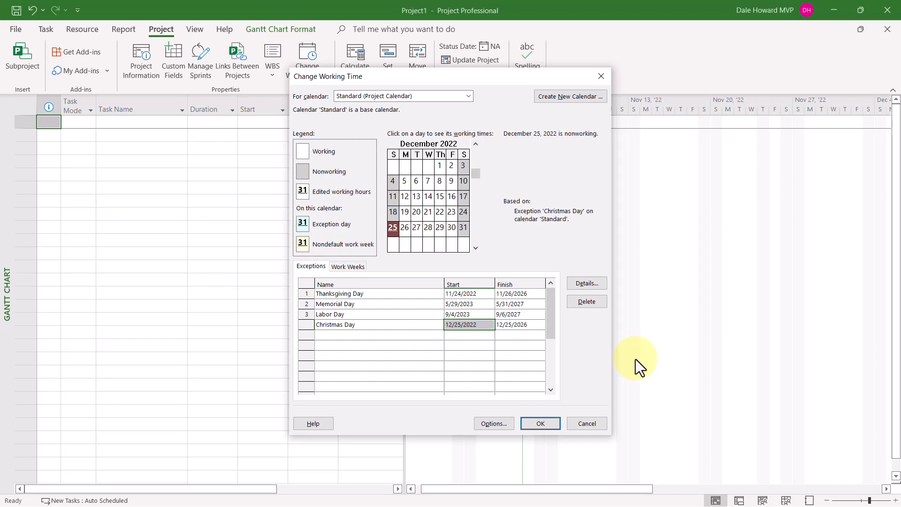
# - Add a one-day exception named "Christmas Day 2022 - Observed" on December 26, 2022
pyautogui.click(404, 230)
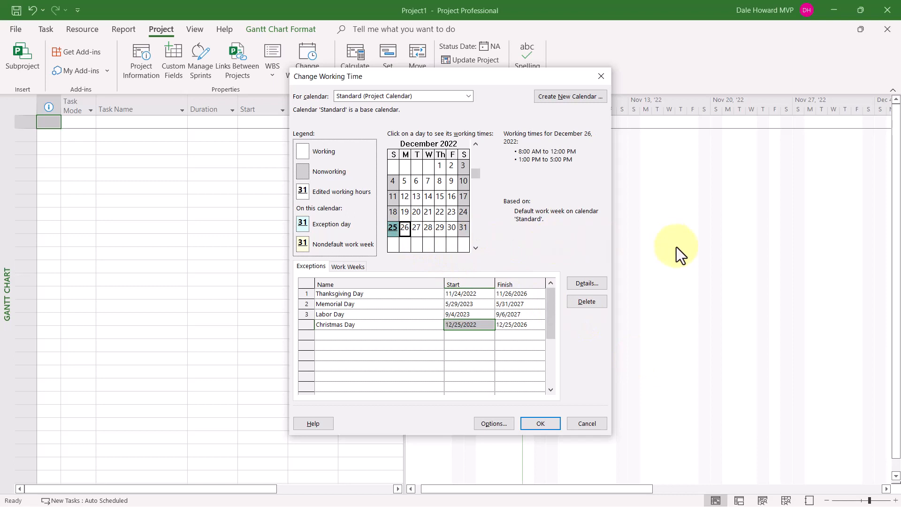
pyautogui.click(355, 334)
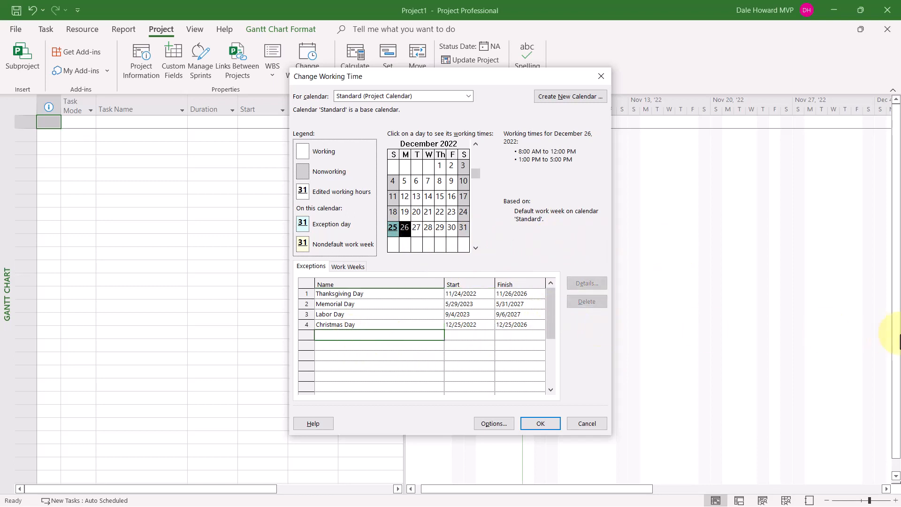
pyautogui.write('Christmas Day')
pyautogui.write('2')
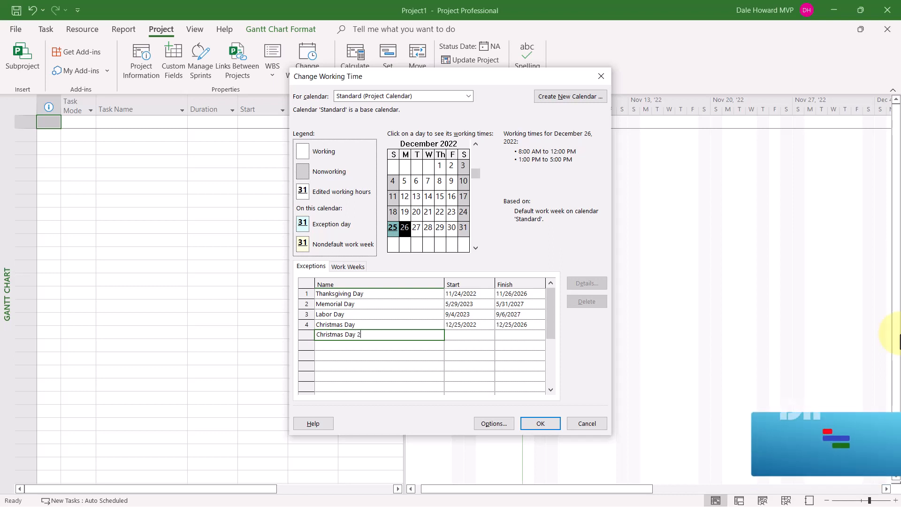
pyautogui.write('022')
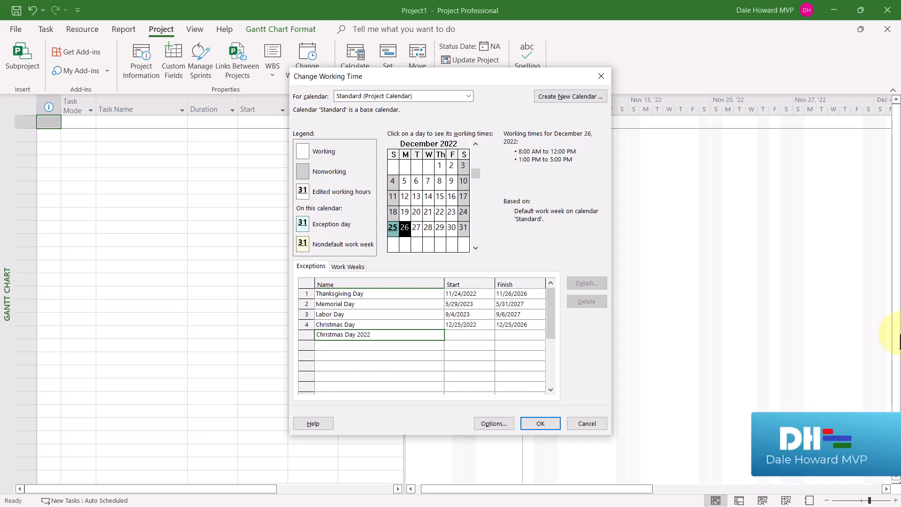
pyautogui.write(' - Observed')
pyautogui.press('Return')
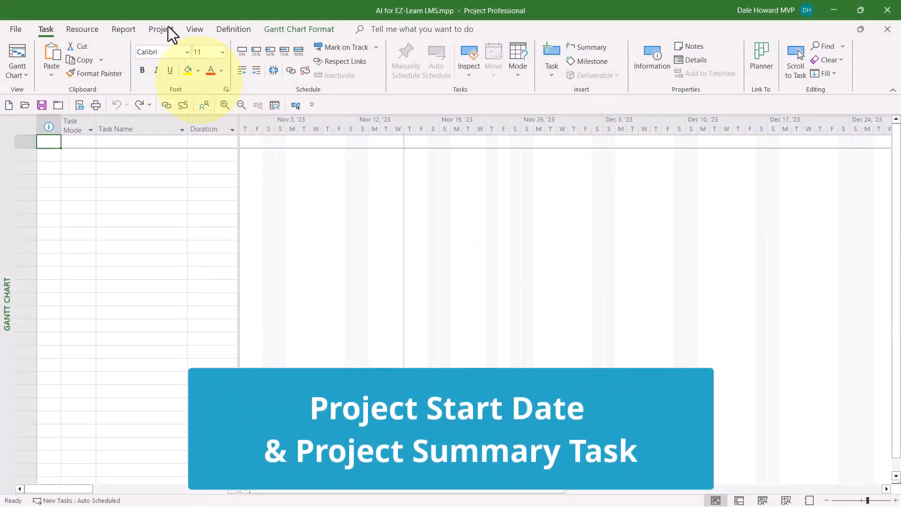
# - Set the start date of the AI for EZ-Learn LMS project to 1/8/2024 in the project information
pyautogui.click(166, 27)
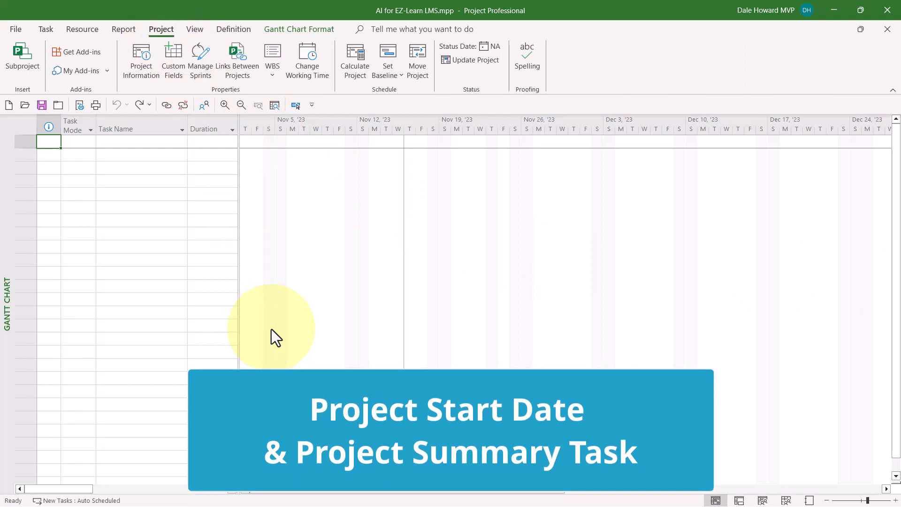
pyautogui.click(149, 70)
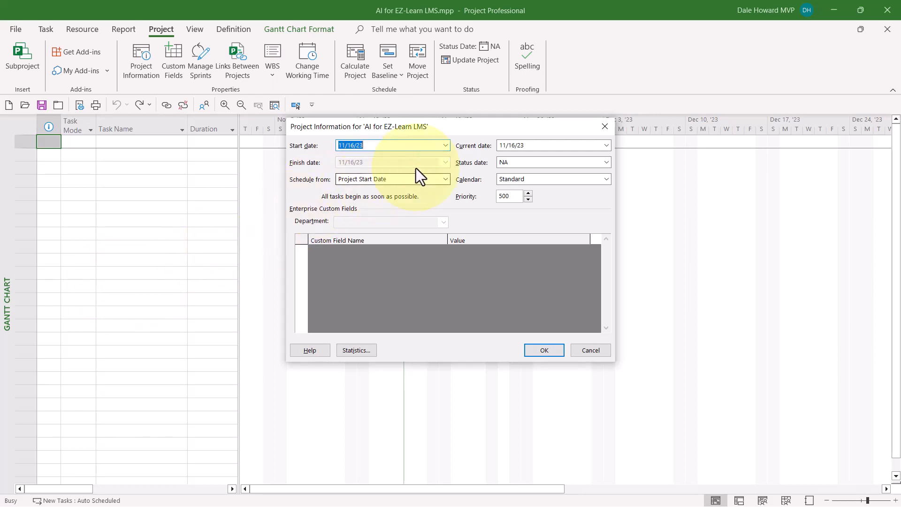
pyautogui.click(445, 145)
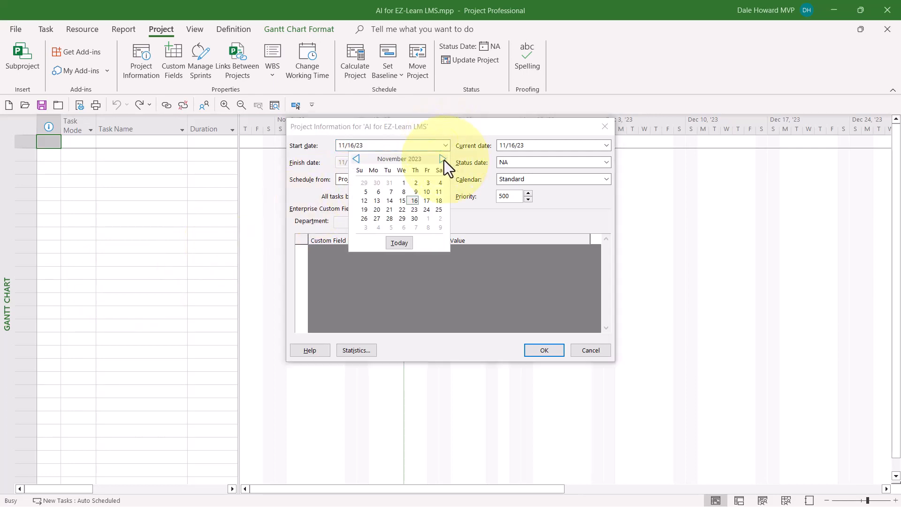
pyautogui.click(443, 159)
pyautogui.click(444, 159)
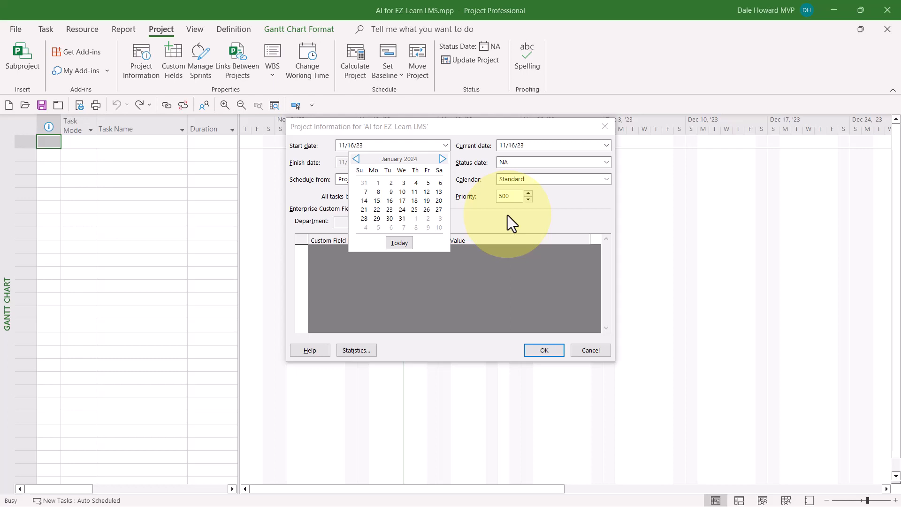
pyautogui.click(376, 192)
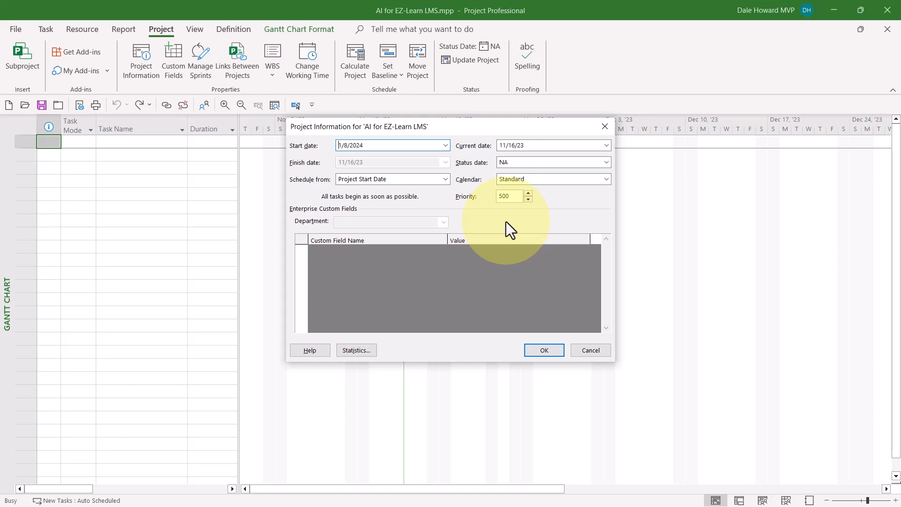
pyautogui.click(544, 350)
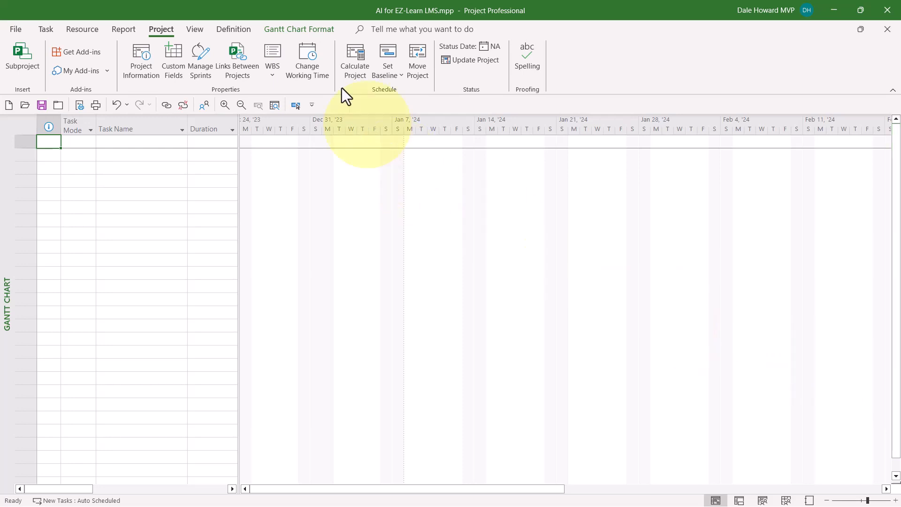
# - Show the project summary task in the Gantt chart and select its task name
pyautogui.click(306, 29)
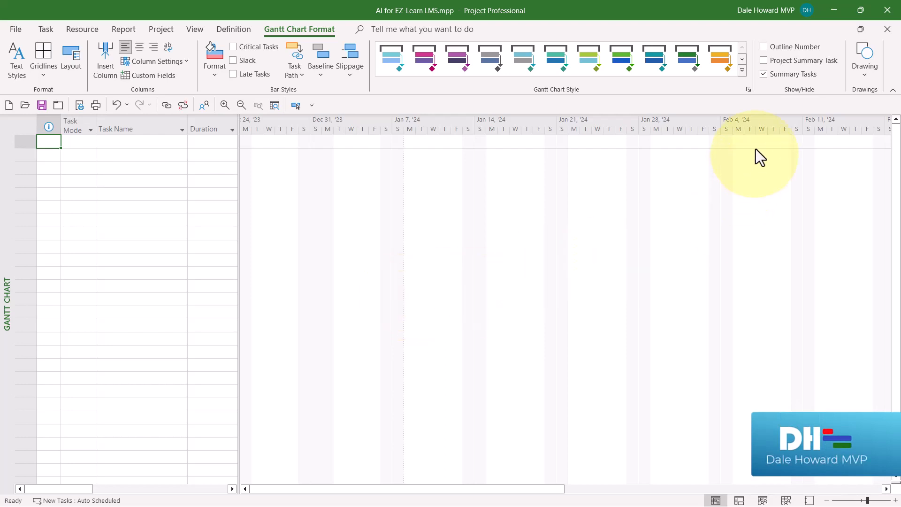
pyautogui.click(764, 60)
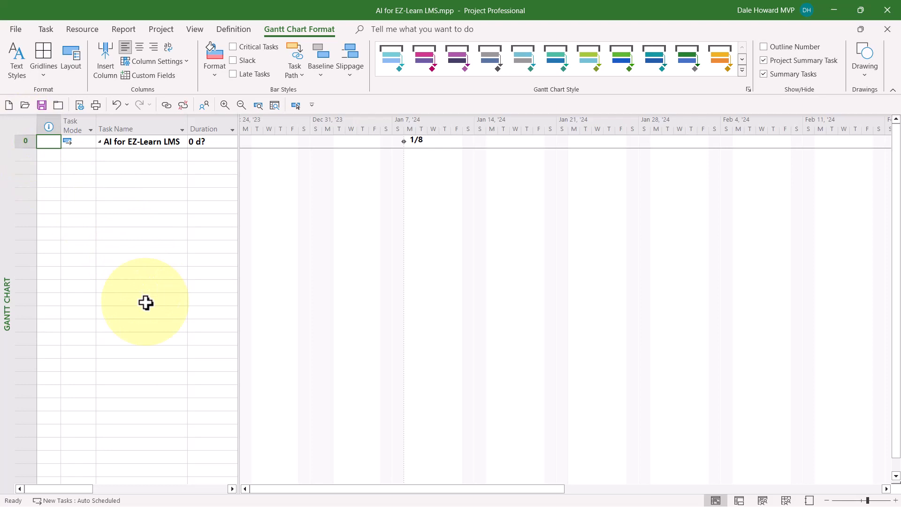
pyautogui.click(151, 143)
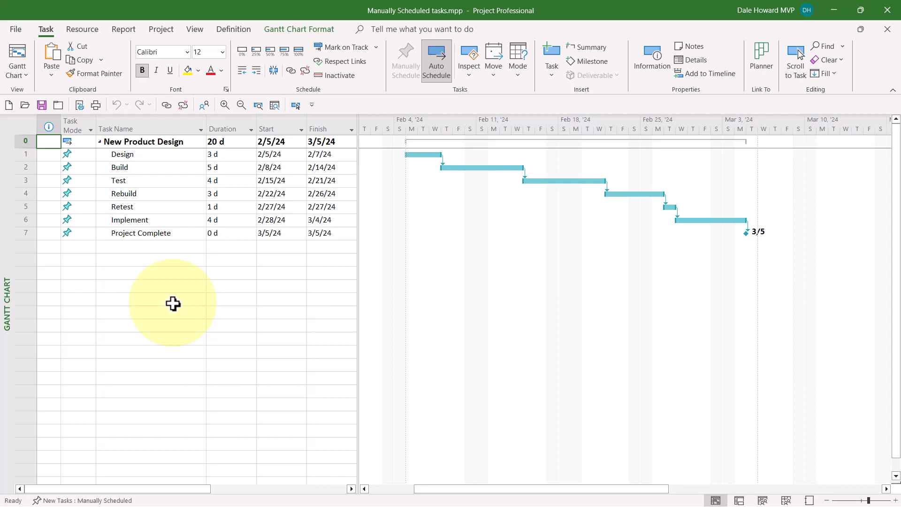
# - Try a duration of 5 days on the manually scheduled Design task, and undo the change
pyautogui.click(228, 155)
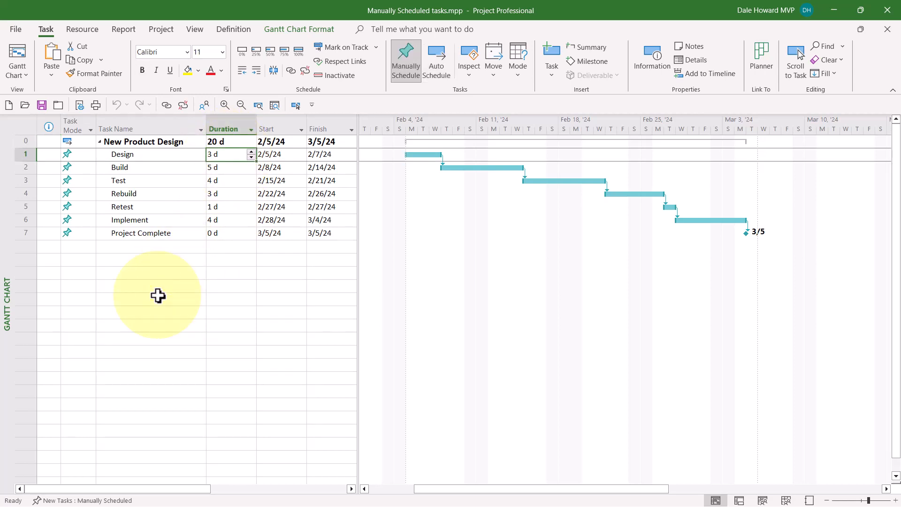
pyautogui.write('5')
pyautogui.press('Return')
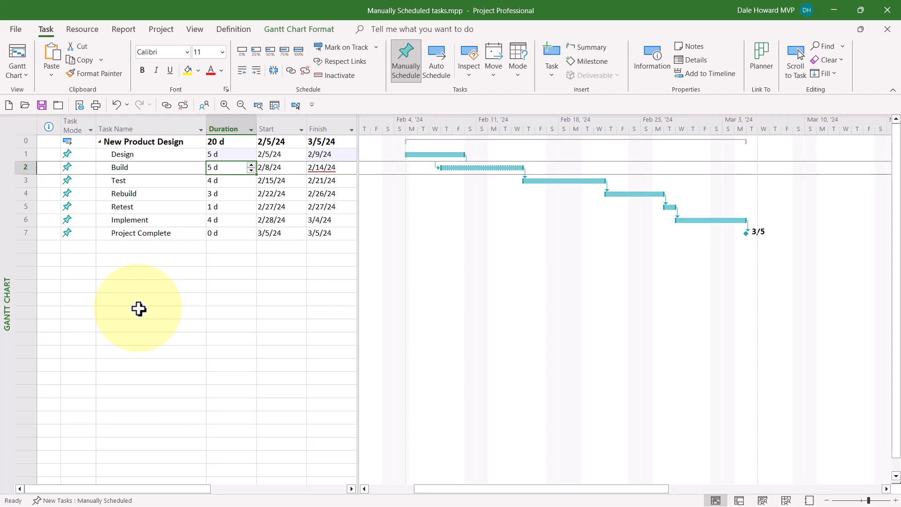
pyautogui.hotkey('ctrl', 'z')
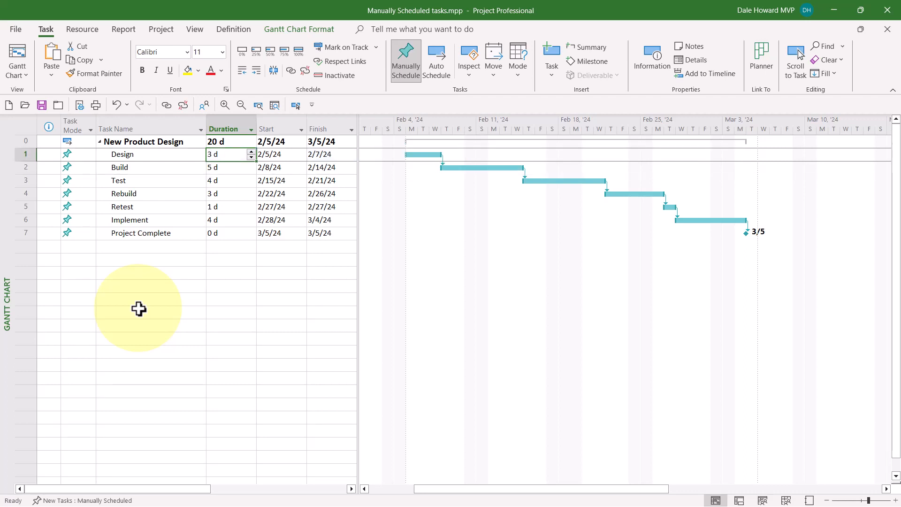
# - Switch all tasks from Design through Project Complete to Auto Schedule mode
pyautogui.click(133, 154)
pyautogui.moveTo(132, 153); pyautogui.dragTo(137, 231)
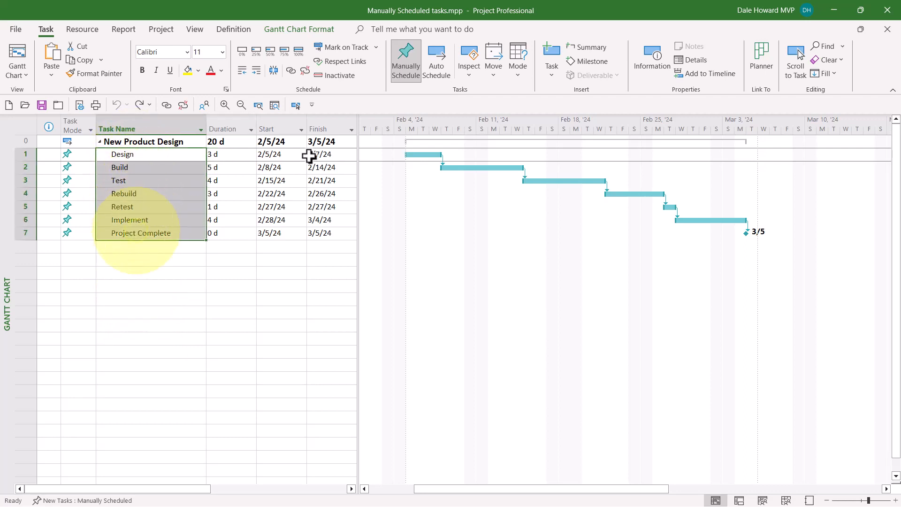
pyautogui.click(432, 63)
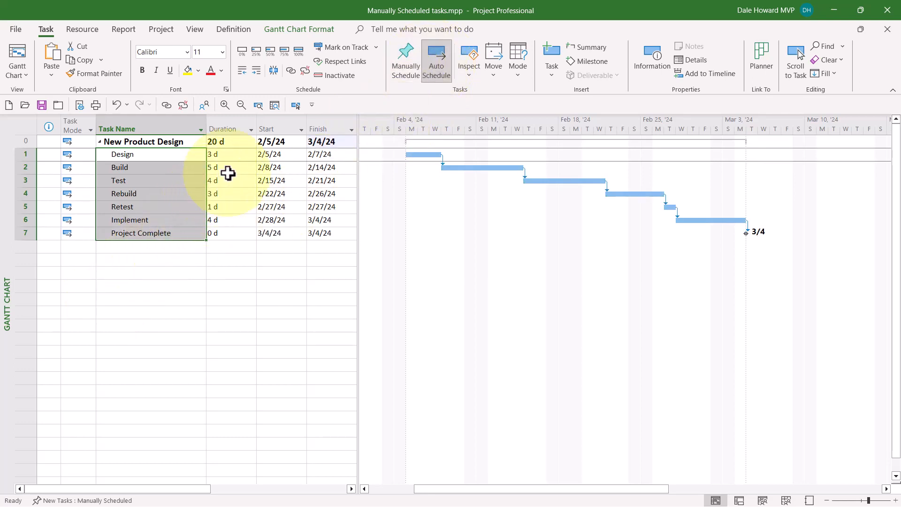
# - Set the duration of the auto-scheduled Design task to 5 days
pyautogui.click(233, 155)
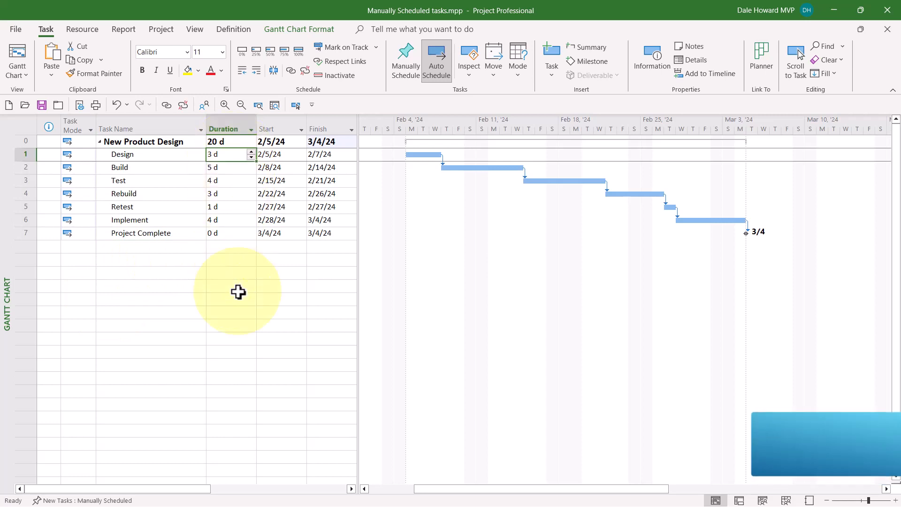
pyautogui.write('5')
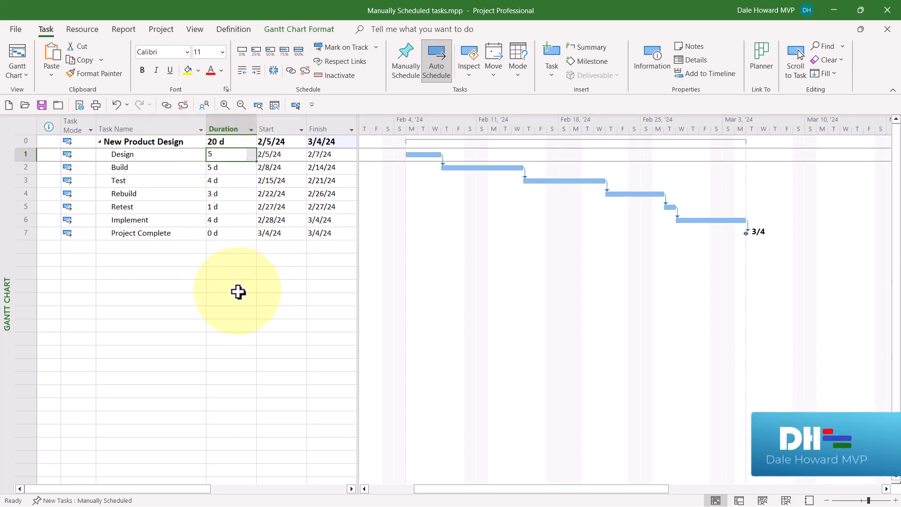
pyautogui.press('Return')
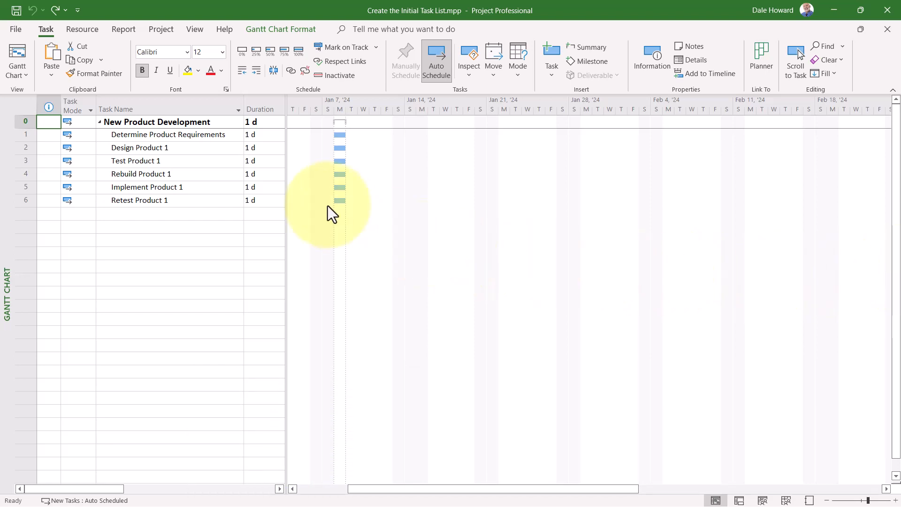
# - Insert a new task named "Build Product 1" directly above Test Product 1
pyautogui.click(148, 161)
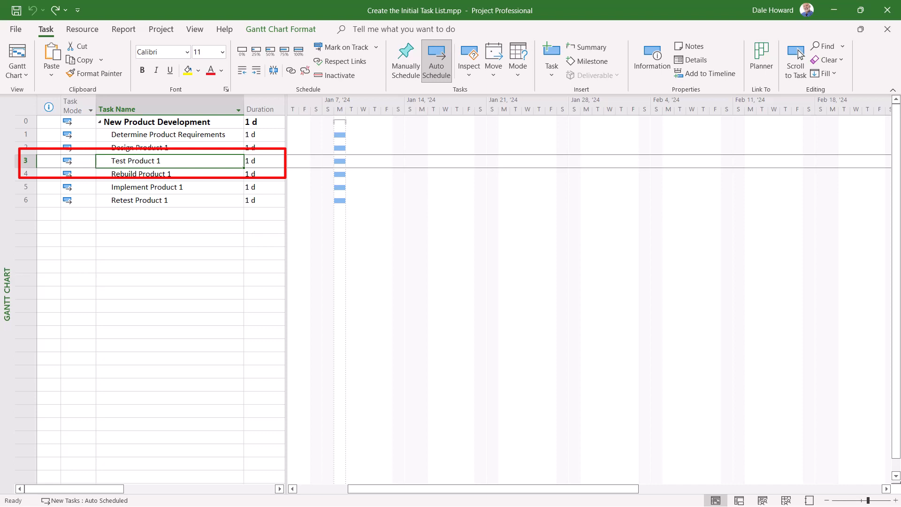
pyautogui.press('Insert')
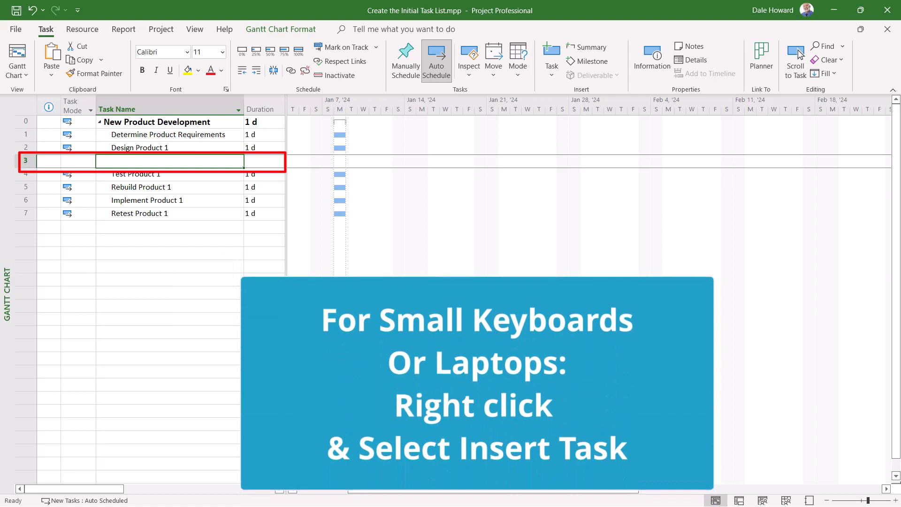
pyautogui.write('Build Product 1')
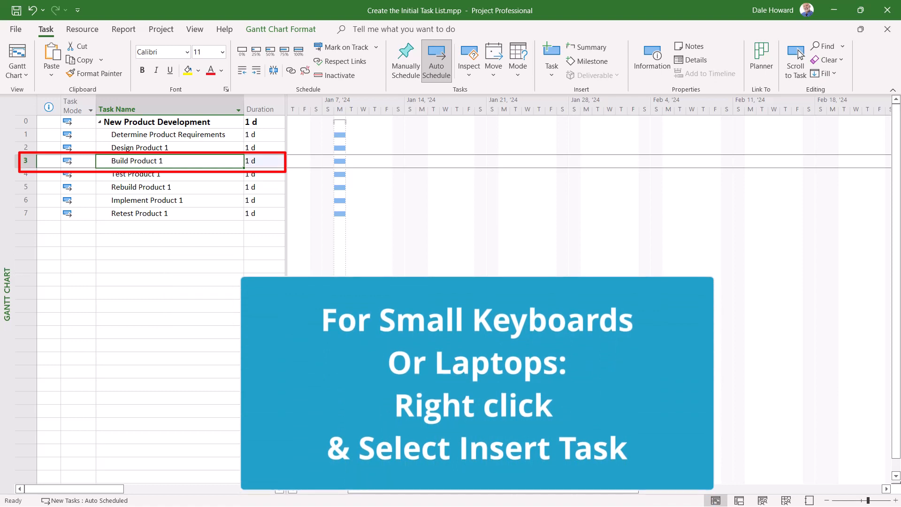
pyautogui.press('Return')
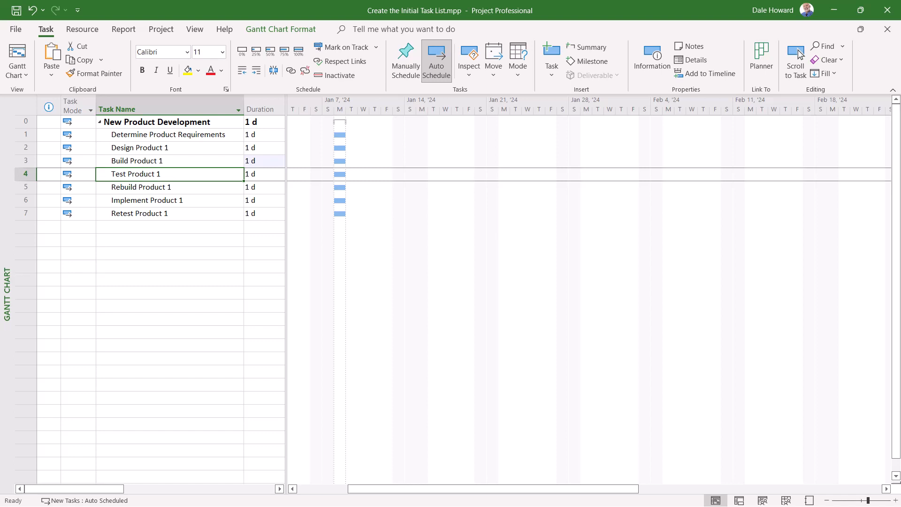
# - Delete the Determine Product Requirements task from the task list
pyautogui.click(190, 136)
pyautogui.rightClick(190, 136)
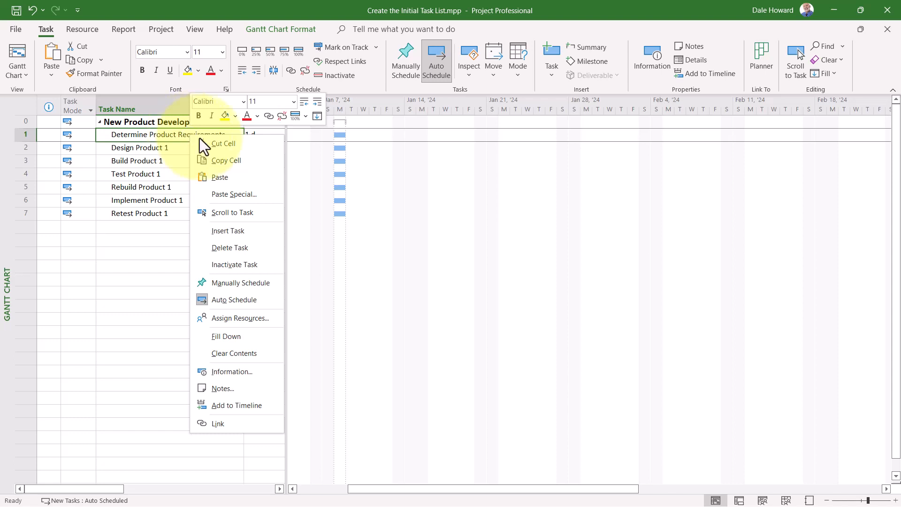
pyautogui.click(264, 247)
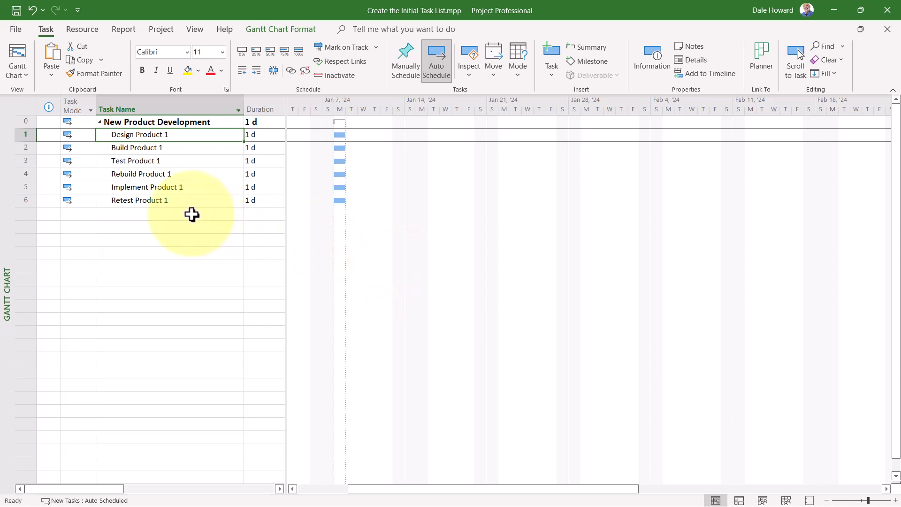
# - Move the Retest Product 1 task directly above Implement Product 1
pyautogui.click(177, 201)
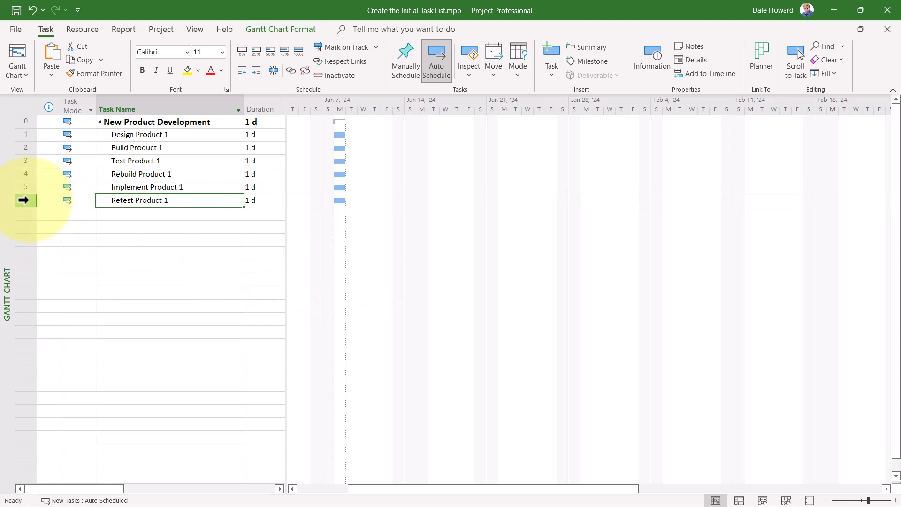
pyautogui.click(23, 199)
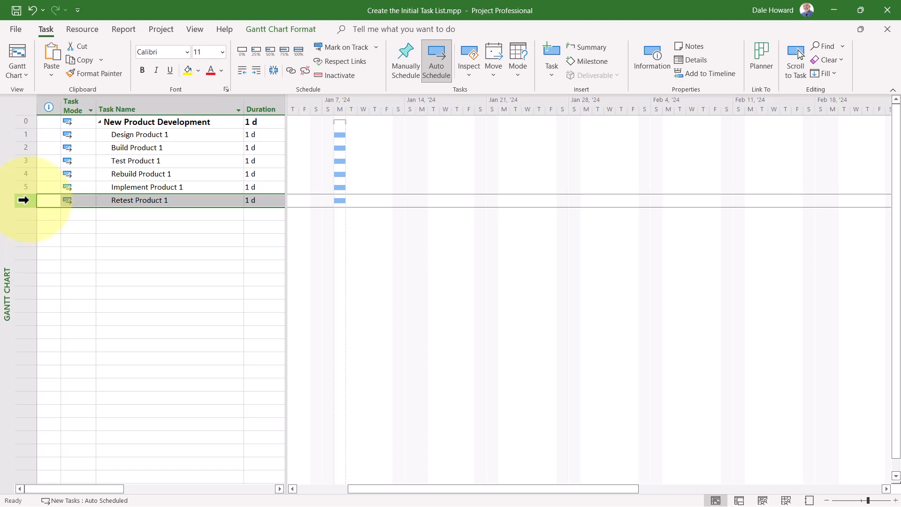
pyautogui.click(24, 200)
pyautogui.moveTo(29, 199); pyautogui.dragTo(26, 180)
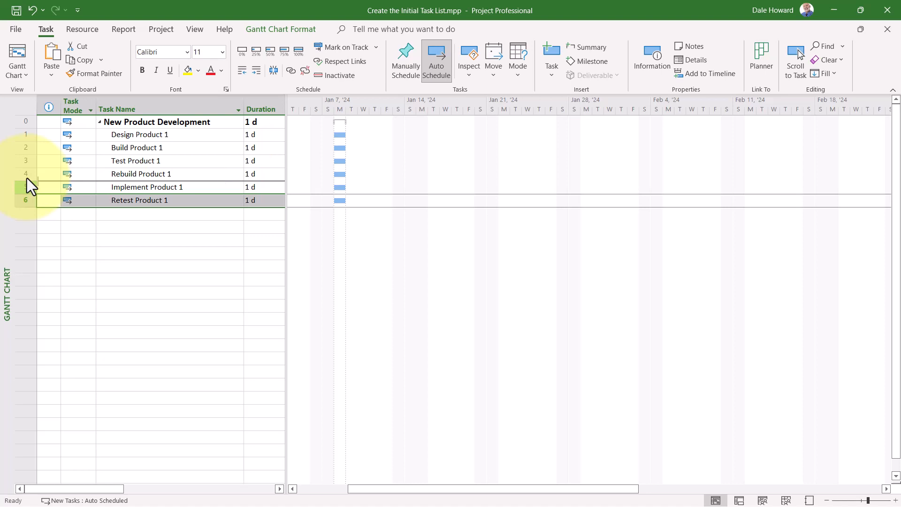
pyautogui.moveTo(26, 178); pyautogui.dragTo(26, 178)
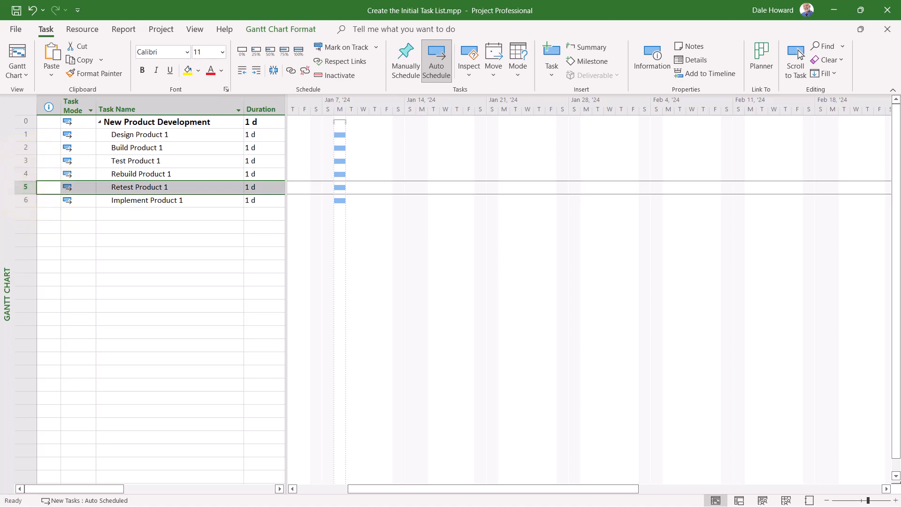
pyautogui.click(170, 227)
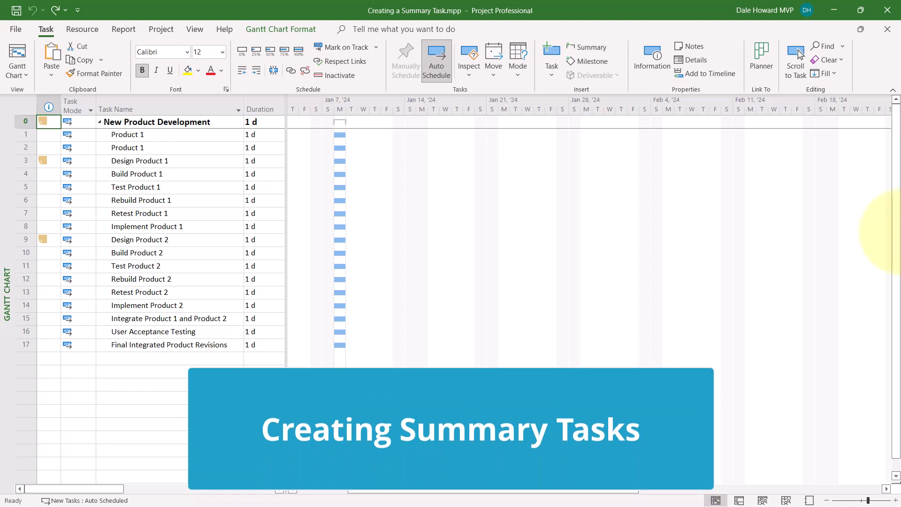
# - Review which consecutive tasks belong to Product 1, to Product 2 and to the integration of both products
pyautogui.click(193, 133)
pyautogui.moveTo(193, 134); pyautogui.dragTo(191, 230)
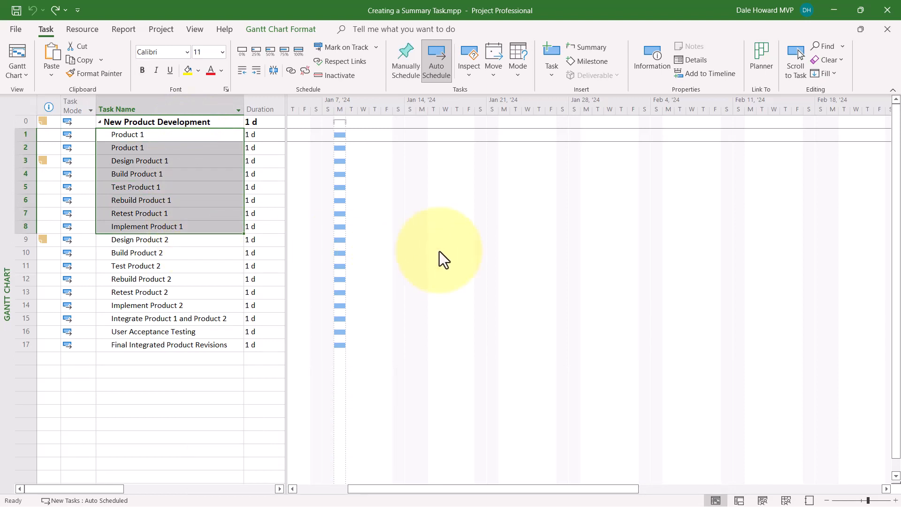
pyautogui.click(175, 240)
pyautogui.moveTo(175, 240); pyautogui.dragTo(175, 305)
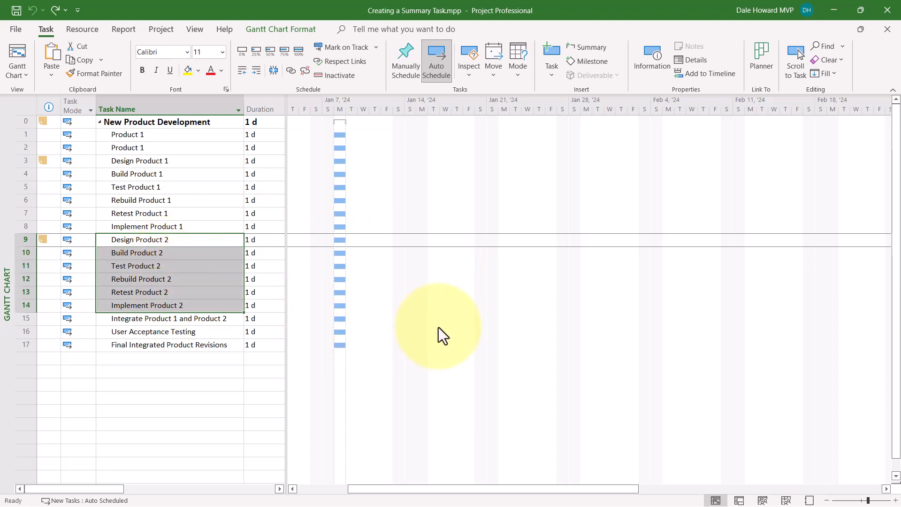
pyautogui.click(208, 319)
pyautogui.moveTo(208, 319); pyautogui.dragTo(297, 362)
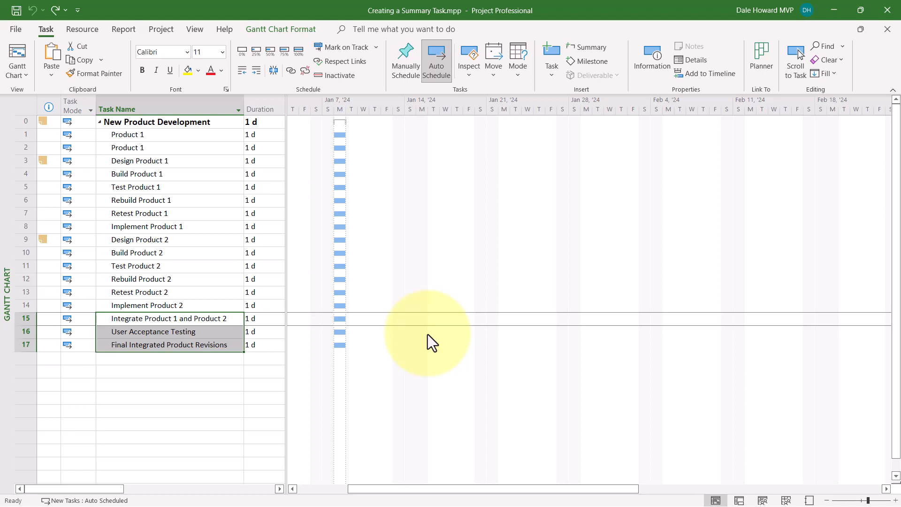
# - Insert a "Product 1" task above the first task and indent the tasks below it through Implement Product 1 as its subtasks
pyautogui.click(204, 134)
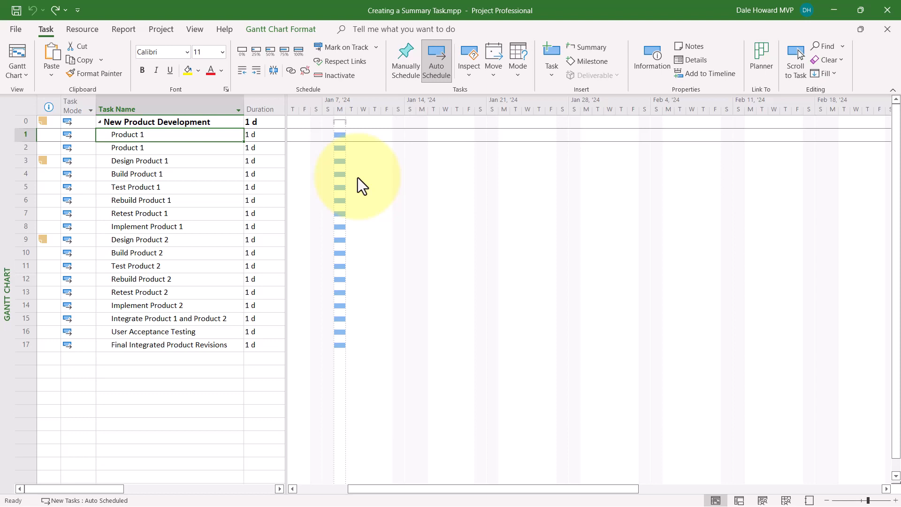
pyautogui.press('Insert')
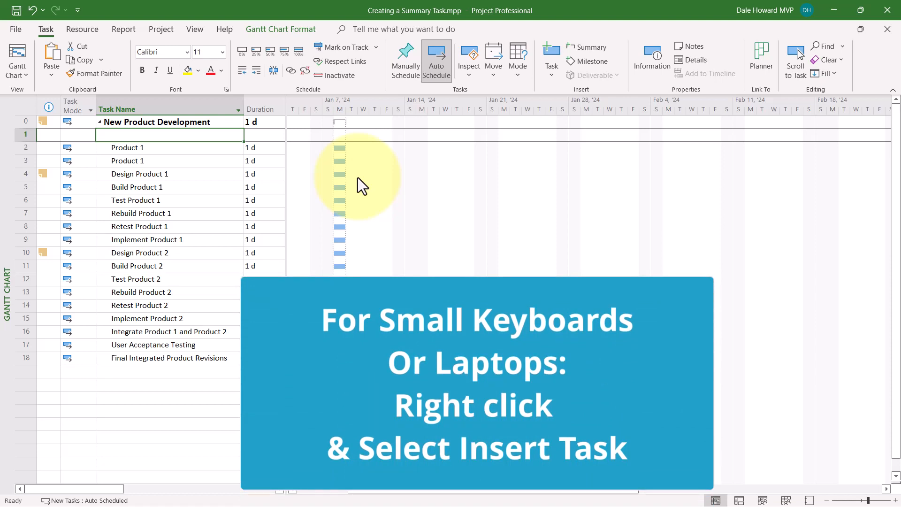
pyautogui.write('Produc')
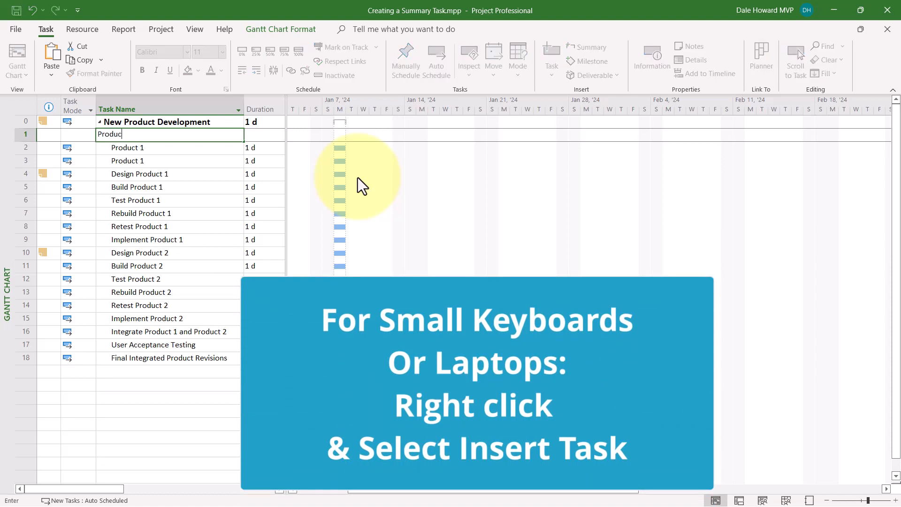
pyautogui.write('t 1')
pyautogui.press('Return')
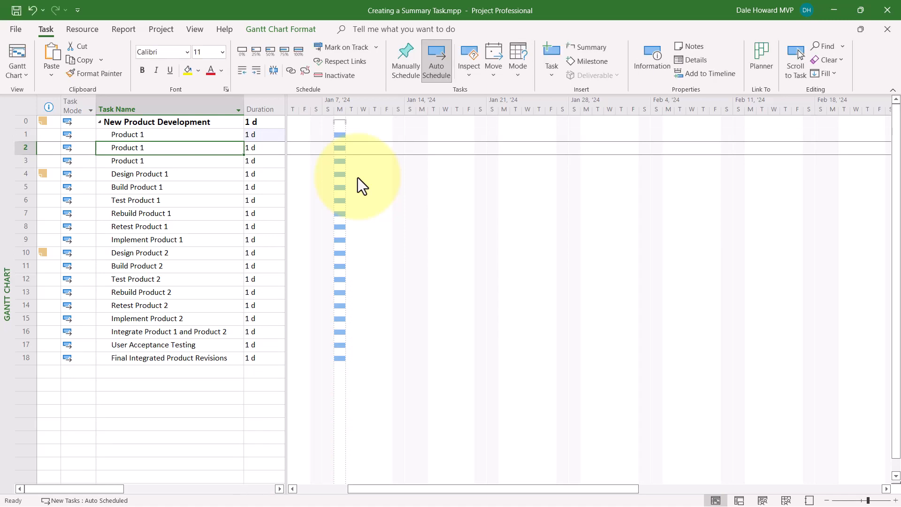
pyautogui.moveTo(193, 146); pyautogui.dragTo(183, 239)
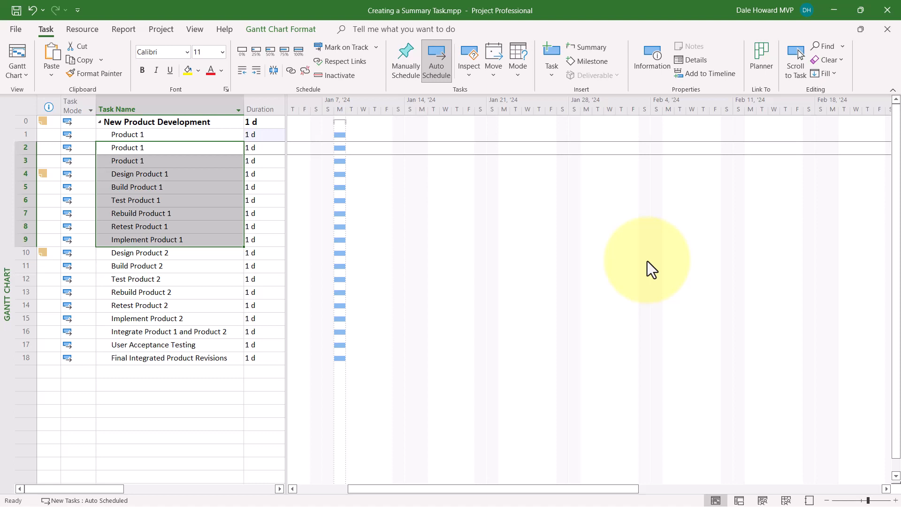
pyautogui.click(257, 69)
# - Group the tasks from Design Product 2 through Implement Product 2 under a new summary task named "Product 2"
pyautogui.click(202, 254)
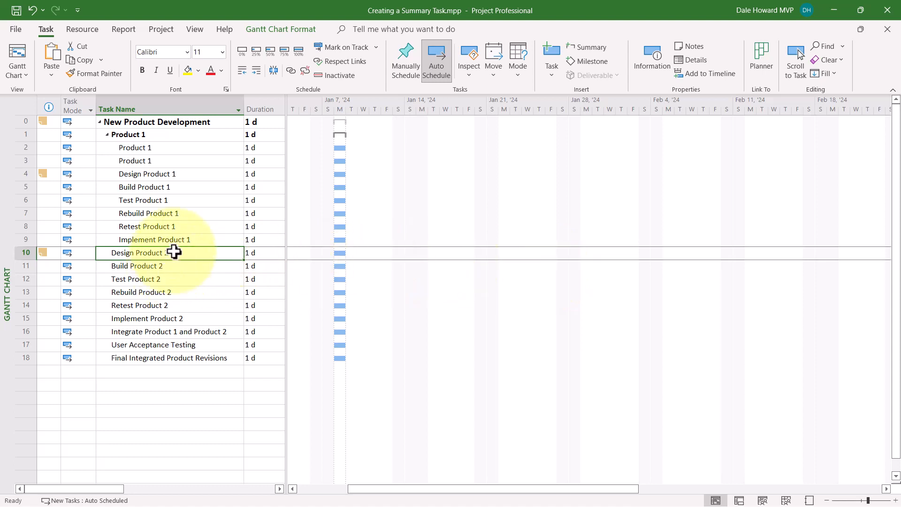
pyautogui.moveTo(174, 252); pyautogui.dragTo(175, 320)
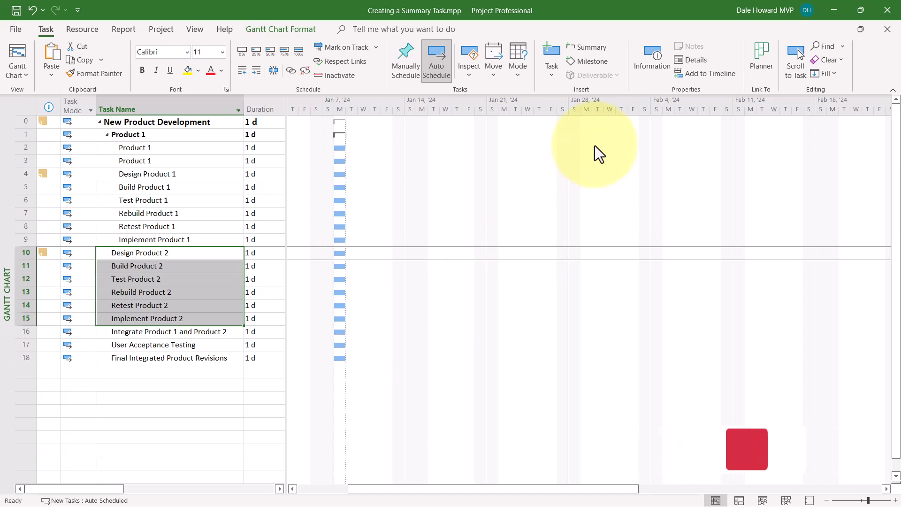
pyautogui.click(595, 46)
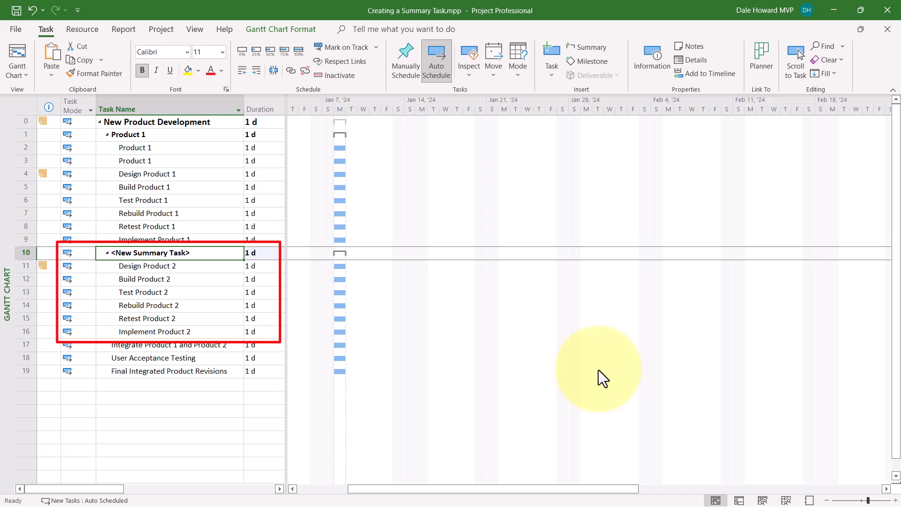
pyautogui.write('prod')
pyautogui.press('BackSpace')
pyautogui.press('BackSpace')
pyautogui.press('BackSpace')
pyautogui.press('BackSpace')
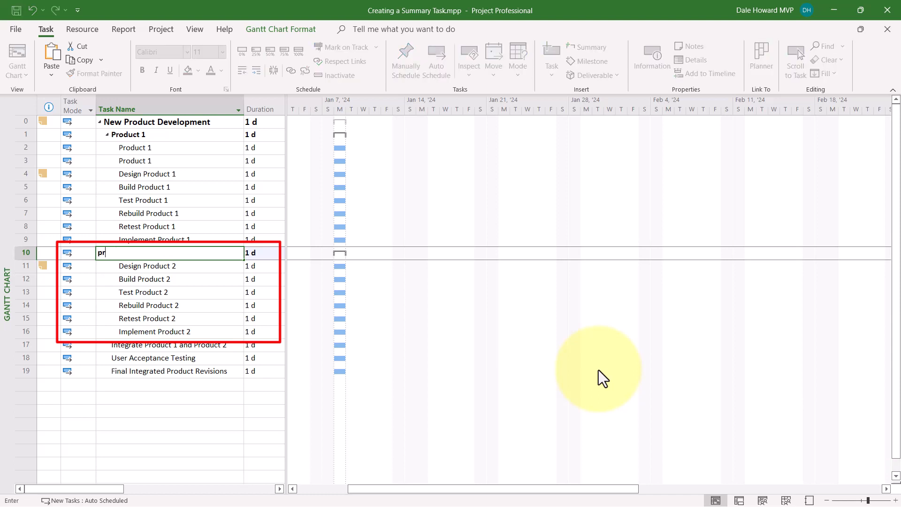
pyautogui.write('P')
pyautogui.press('BackSpace')
pyautogui.write('Product 2')
pyautogui.press('Return')
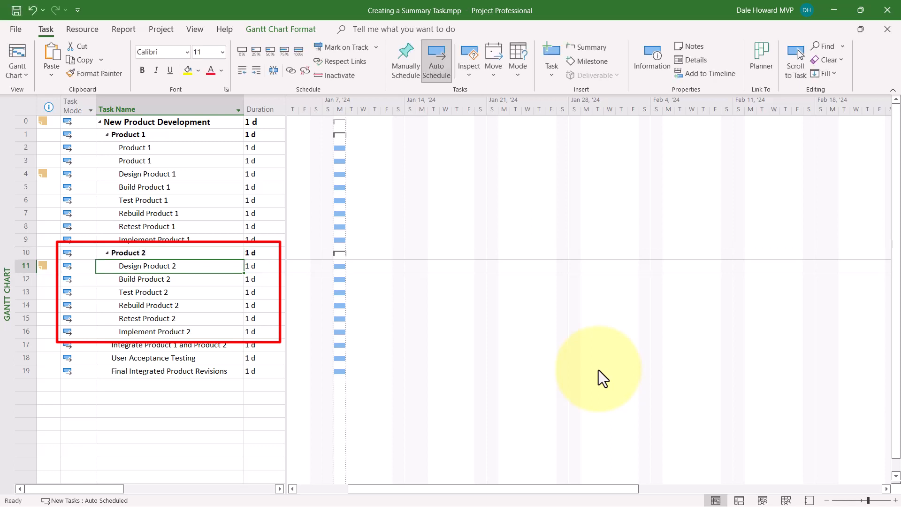
# - Group the last three tasks, starting with Integrate Product 1 and Product 2, under a new summary task named "Products 1 and 2 Integration"
pyautogui.click(165, 345)
pyautogui.moveTo(166, 344); pyautogui.dragTo(181, 367)
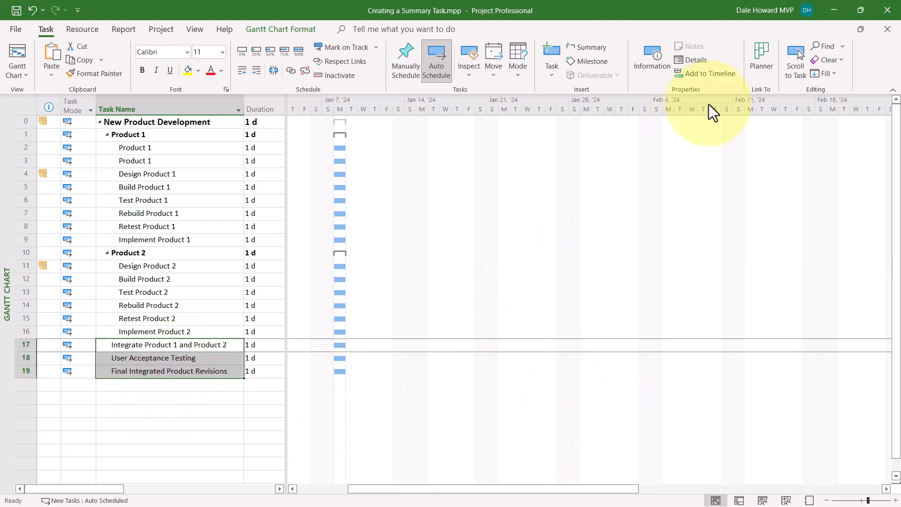
pyautogui.click(588, 46)
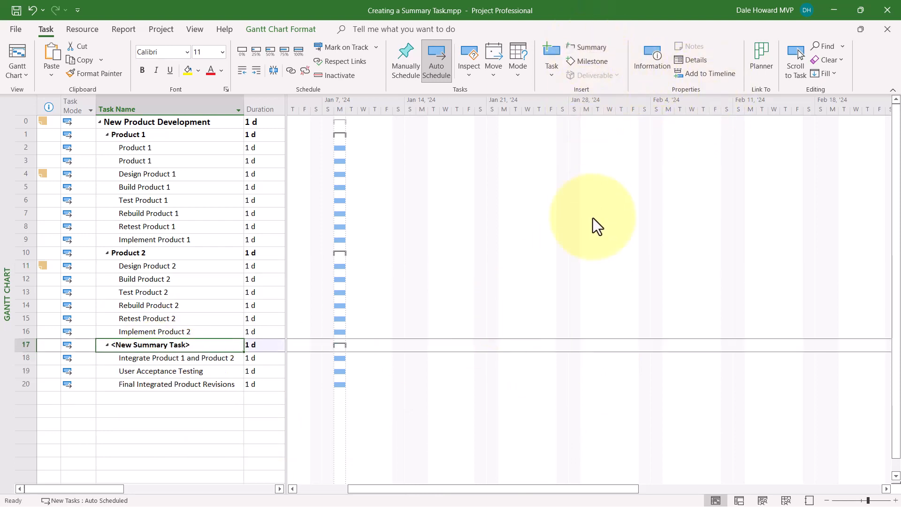
pyautogui.write('Products 1 and 2 Integration')
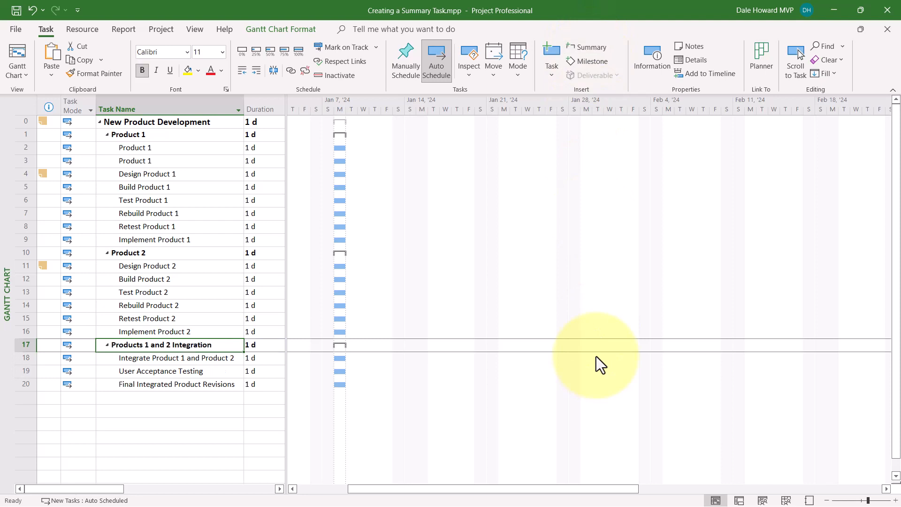
pyautogui.press('Return')
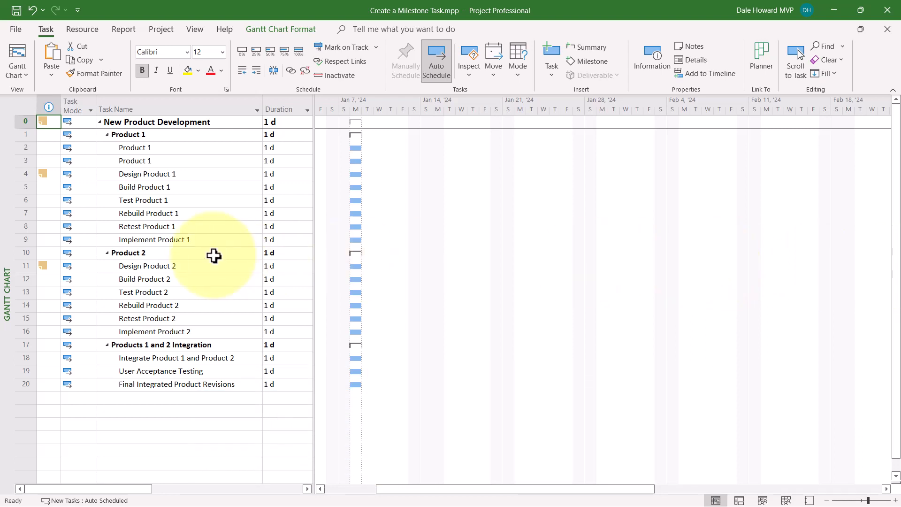
# - Insert a task named "Product 1 Complete" above the Product 2 summary task and set its duration to 0
pyautogui.click(232, 253)
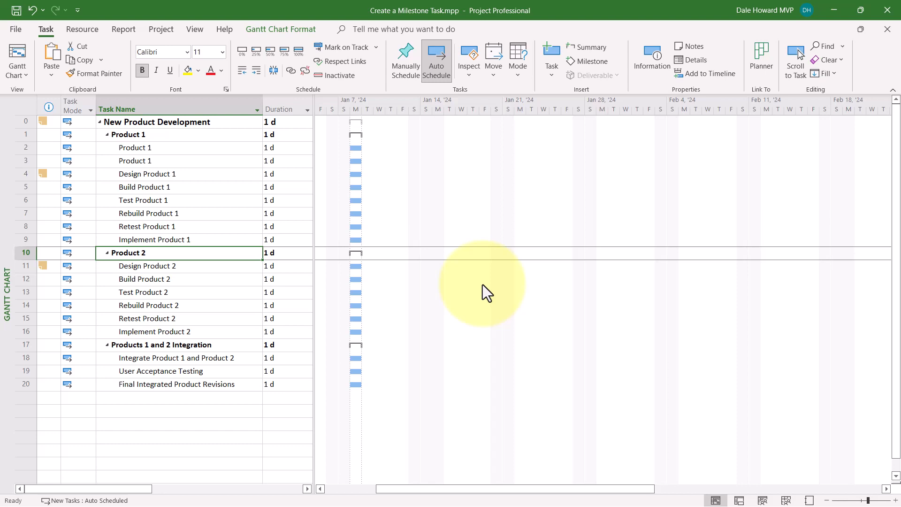
pyautogui.press('Insert')
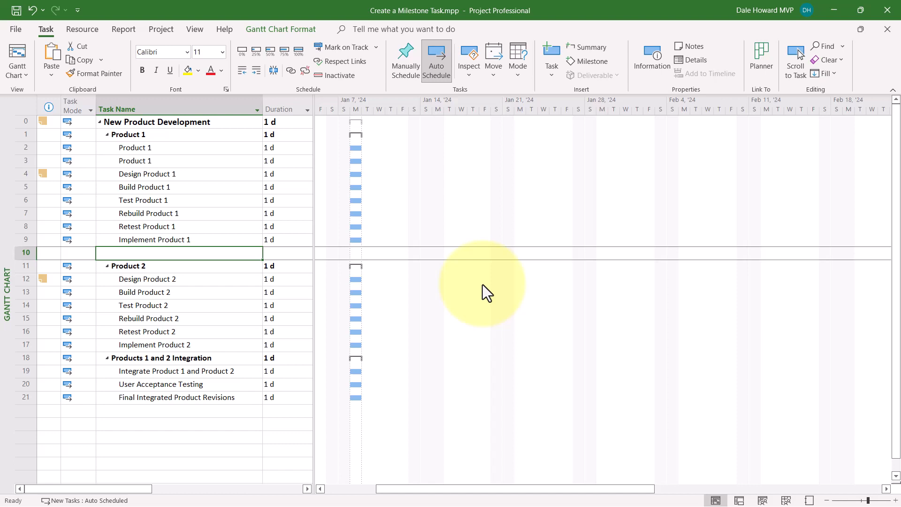
pyautogui.write('Product ')
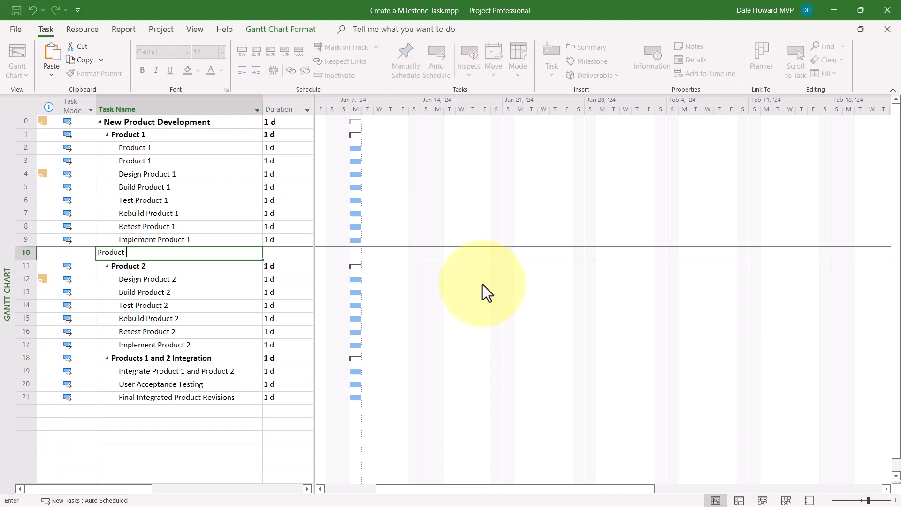
pyautogui.write('1 Complete')
pyautogui.press('Tab')
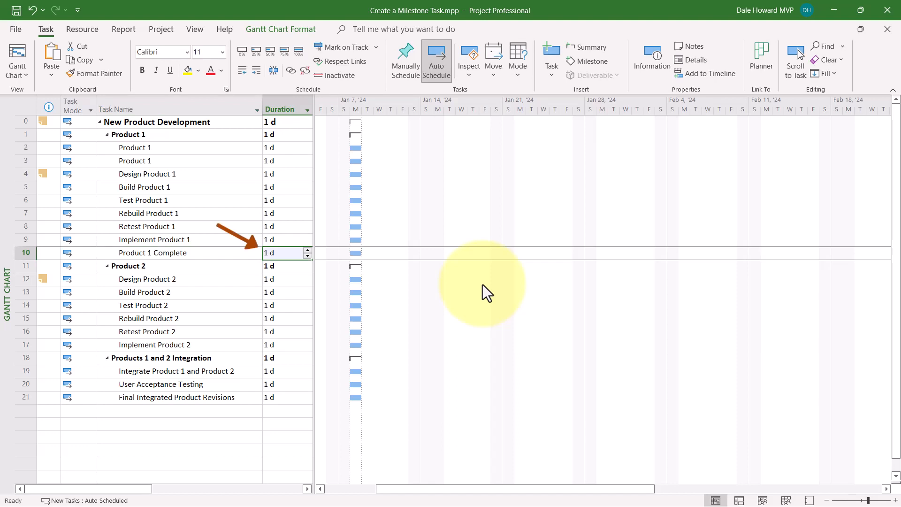
pyautogui.write('0')
pyautogui.press('Return')
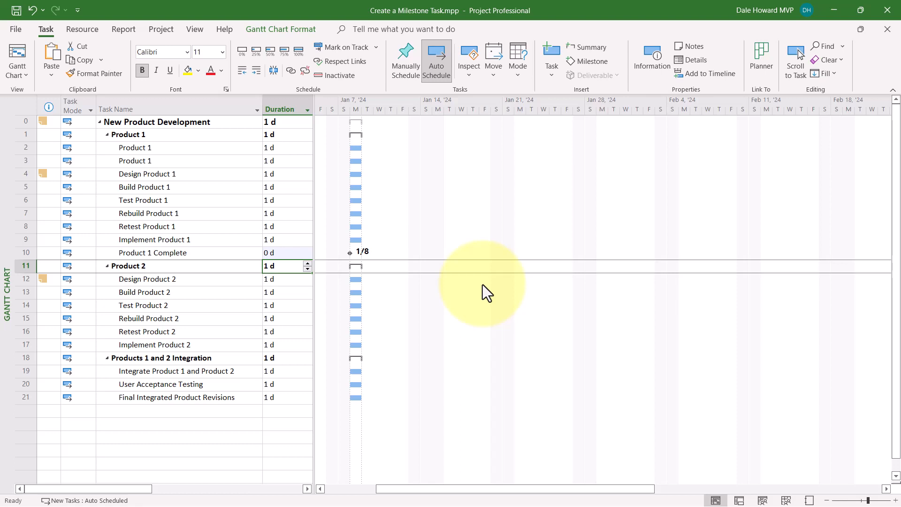
# - Insert a milestone named "Product 2 Complete" above the Products 1 and 2 Integration summary task
pyautogui.click(163, 360)
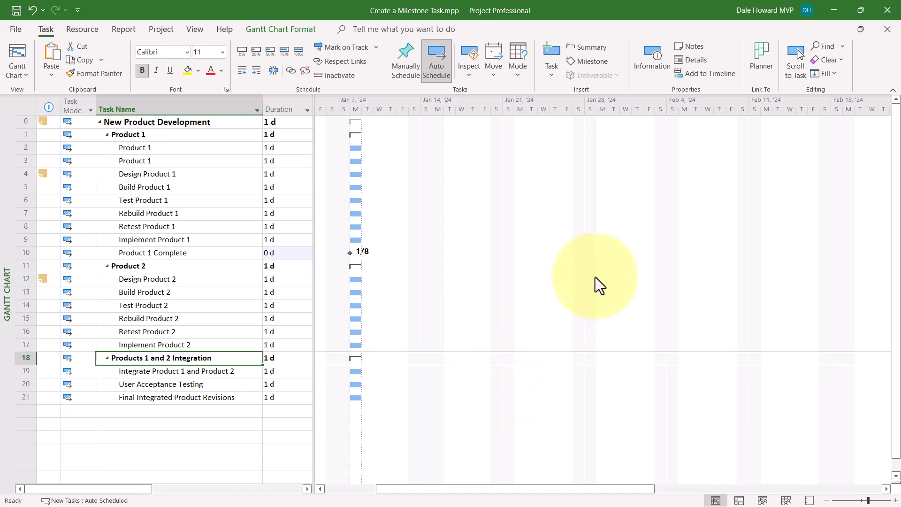
pyautogui.click(597, 61)
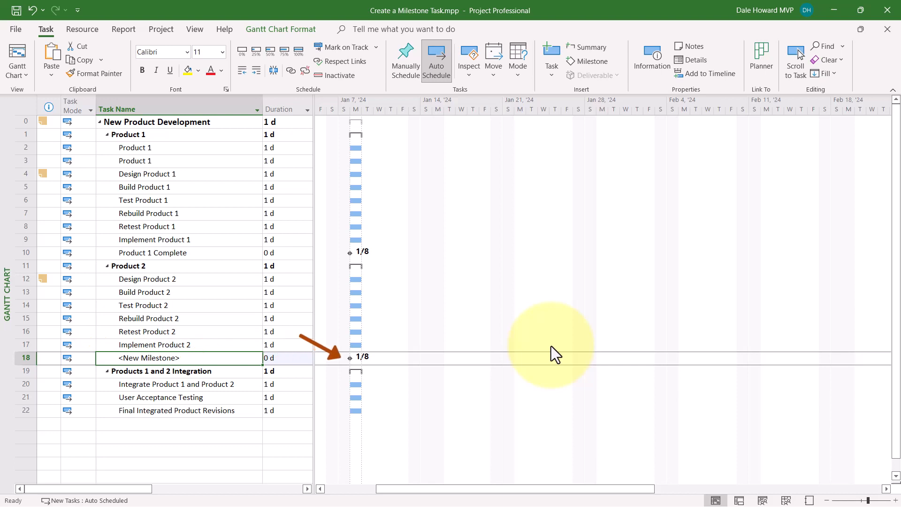
pyautogui.write('Product 2 Complete')
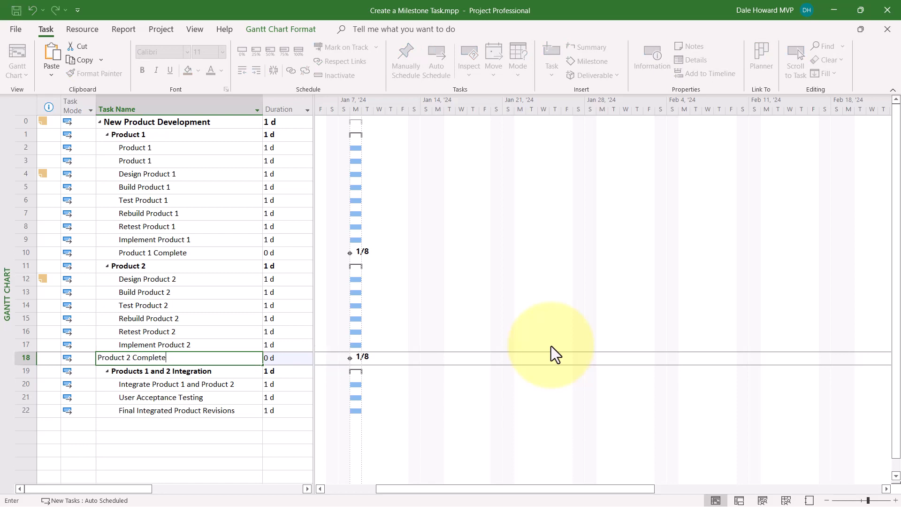
pyautogui.press('Return')
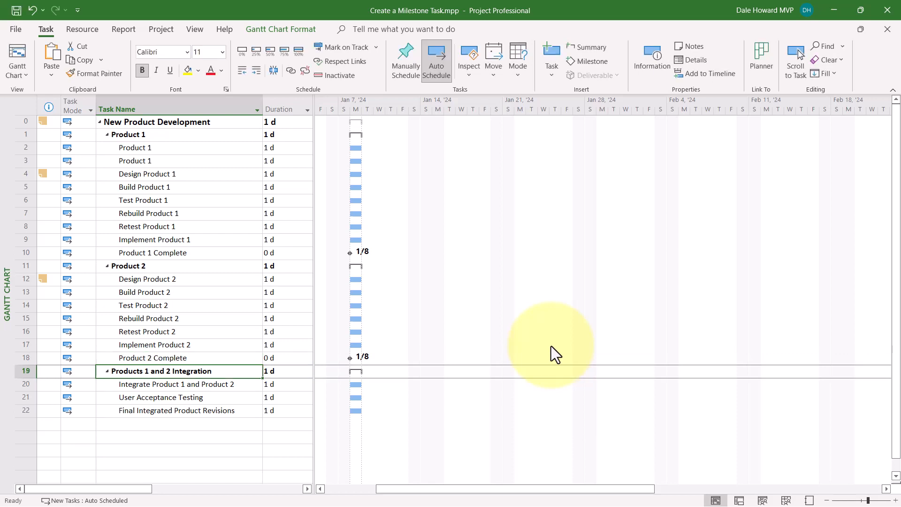
# - Add the milestones "Products 1 and 2 Integration Complete" and "Project Complete" at the end of the task list
pyautogui.click(232, 423)
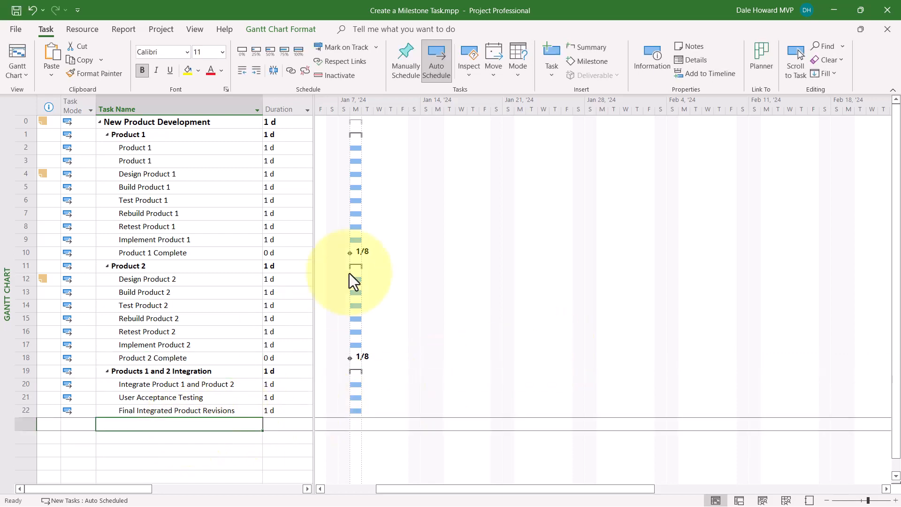
pyautogui.click(591, 61)
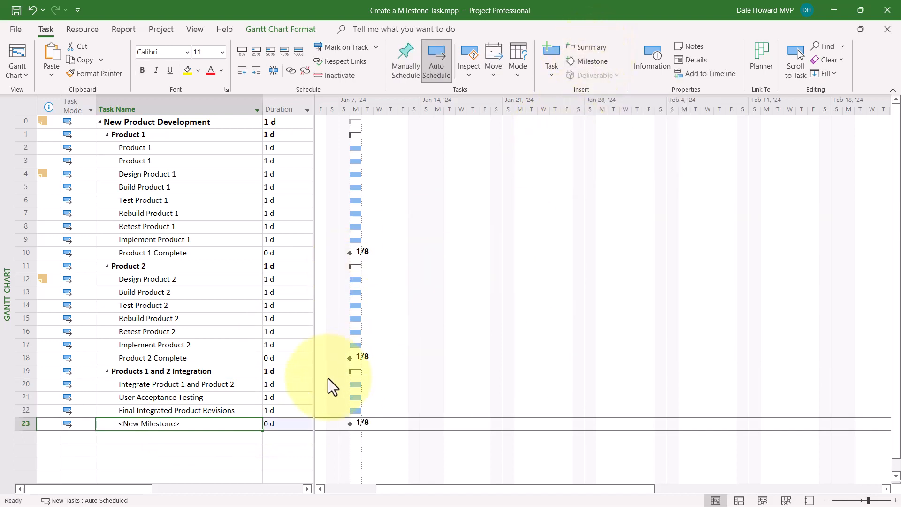
pyautogui.write('Products 1 and 2 Integration Complete')
pyautogui.press('Return')
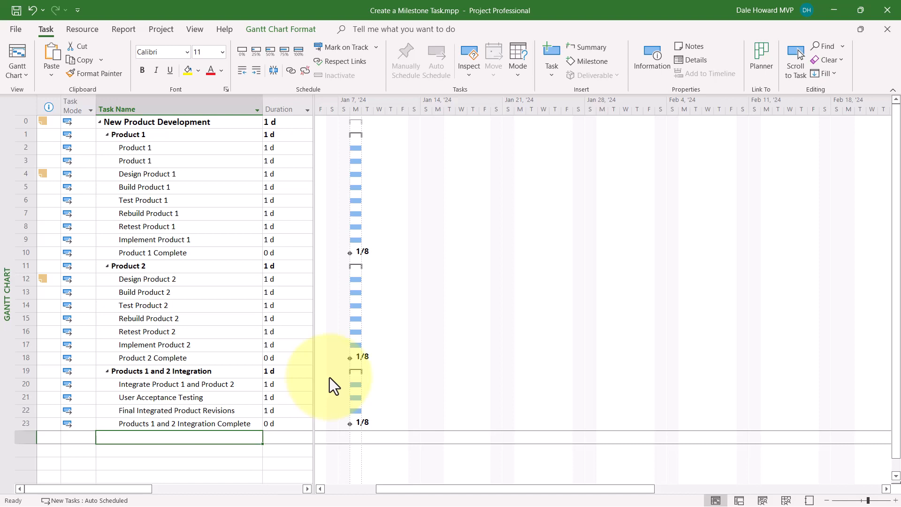
pyautogui.click(589, 61)
pyautogui.write('Project Complete')
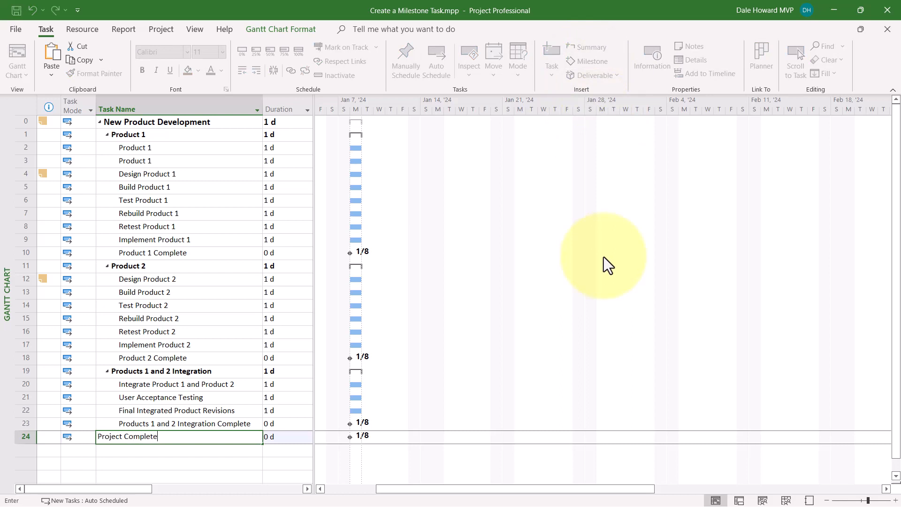
pyautogui.press('Return')
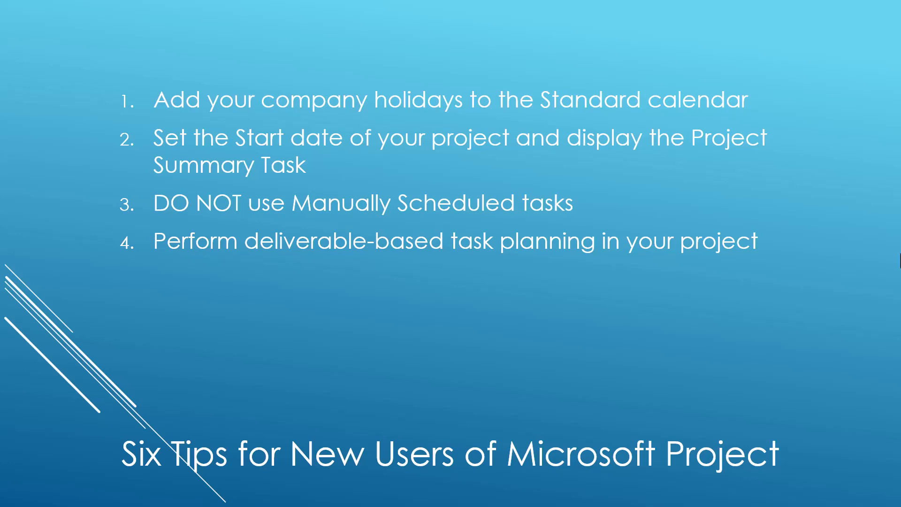
pyautogui.press('Right')
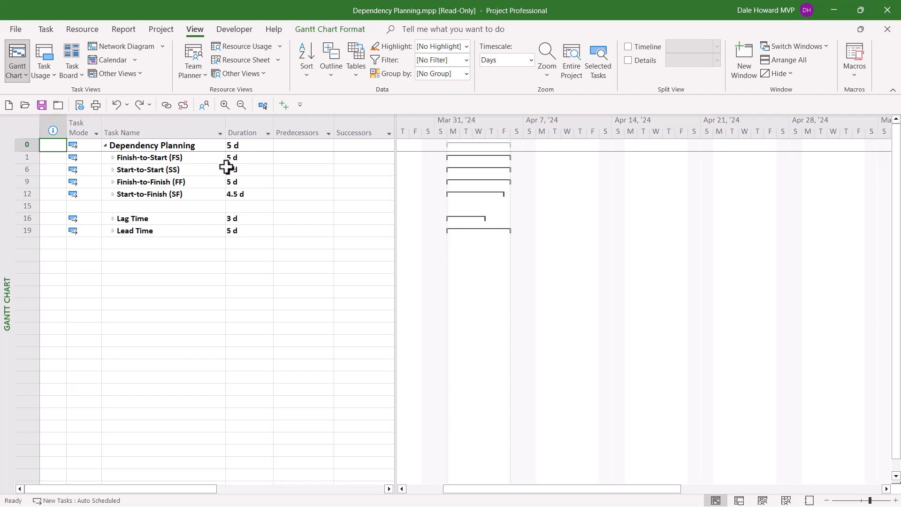
# - Expand the Dependency Planning outline to show the subtasks of every summary task
pyautogui.click(284, 105)
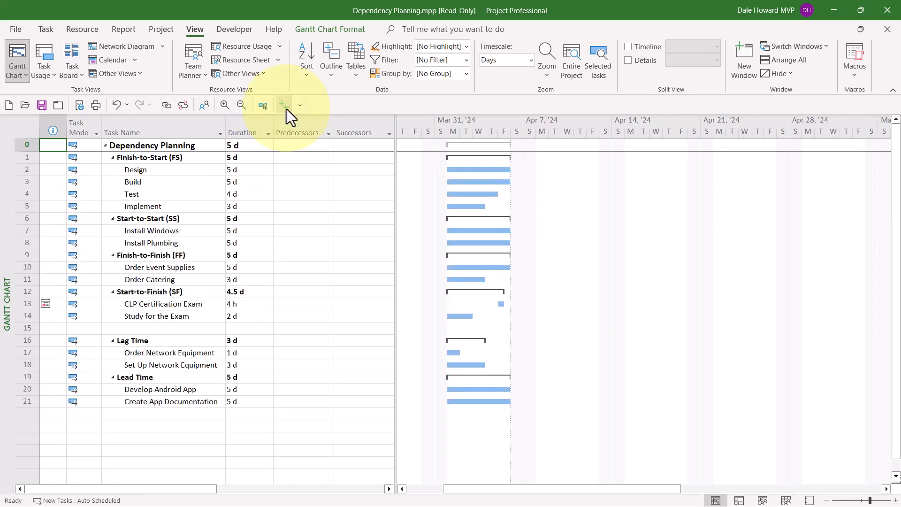
# - Try linking the tasks Design through Implement in sequence with Finish-to-Start dependencies, and undo the linking
pyautogui.click(181, 169)
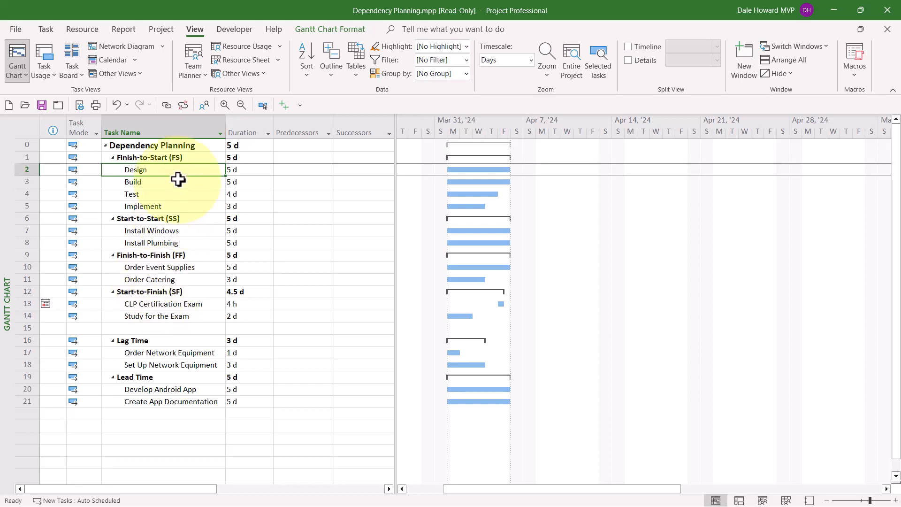
pyautogui.moveTo(174, 172); pyautogui.dragTo(172, 208)
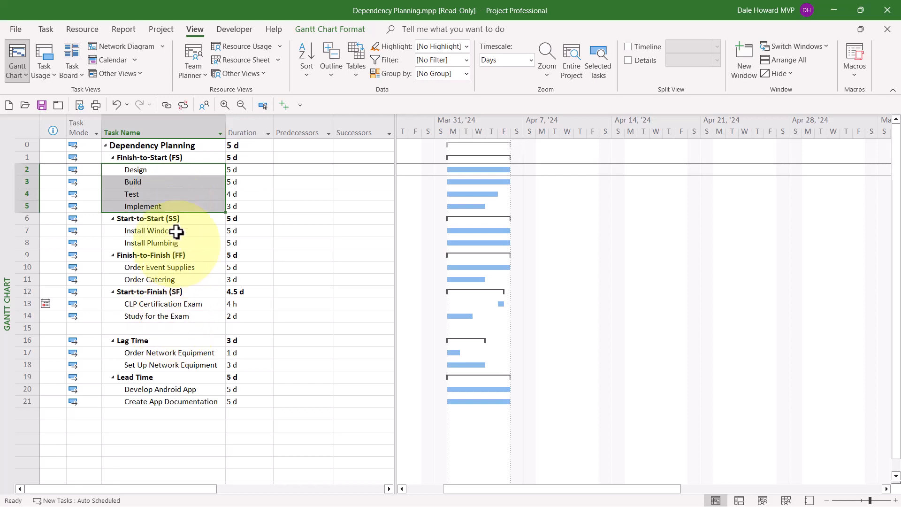
pyautogui.click(166, 106)
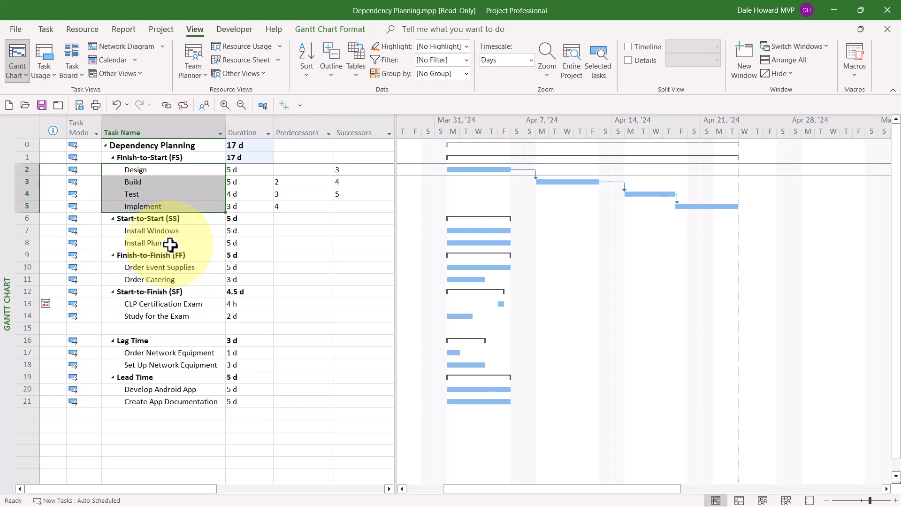
pyautogui.click(54, 33)
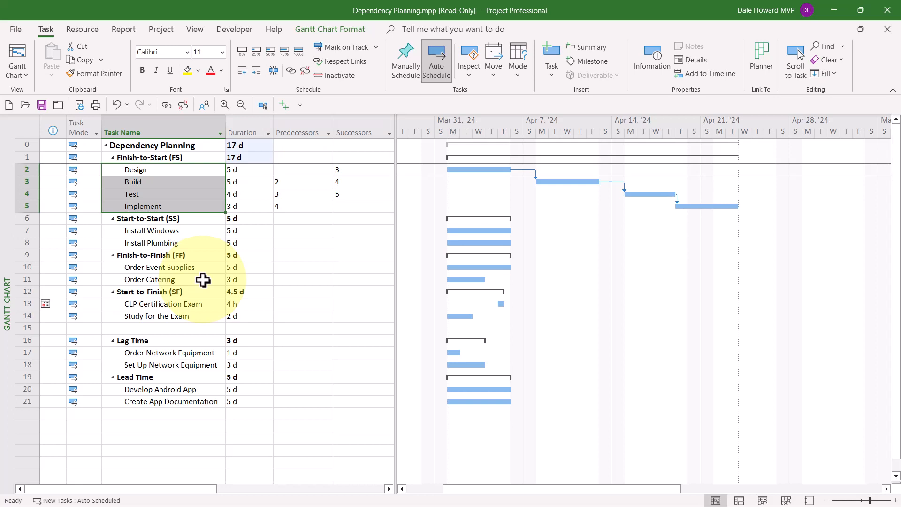
pyautogui.click(117, 108)
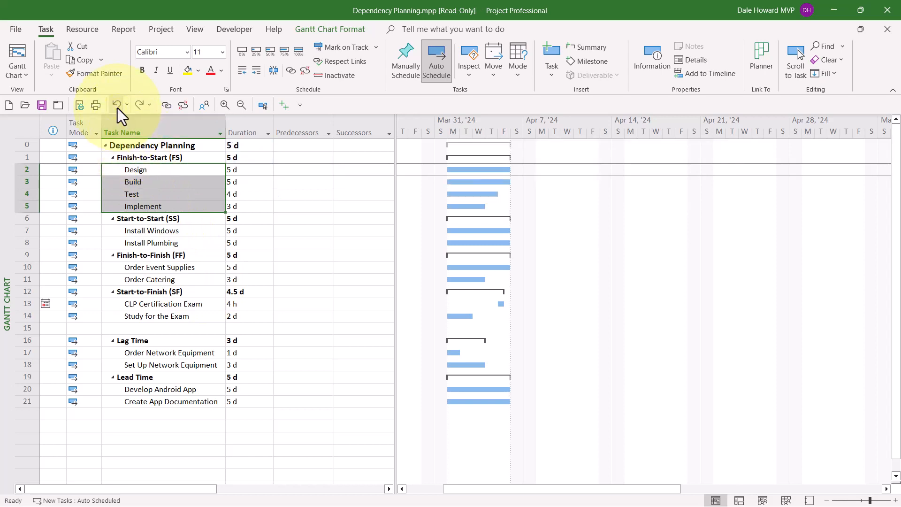
# - Set the predecessors of Build, Test and Implement to 2, 3 and 4 respectively
pyautogui.click(295, 181)
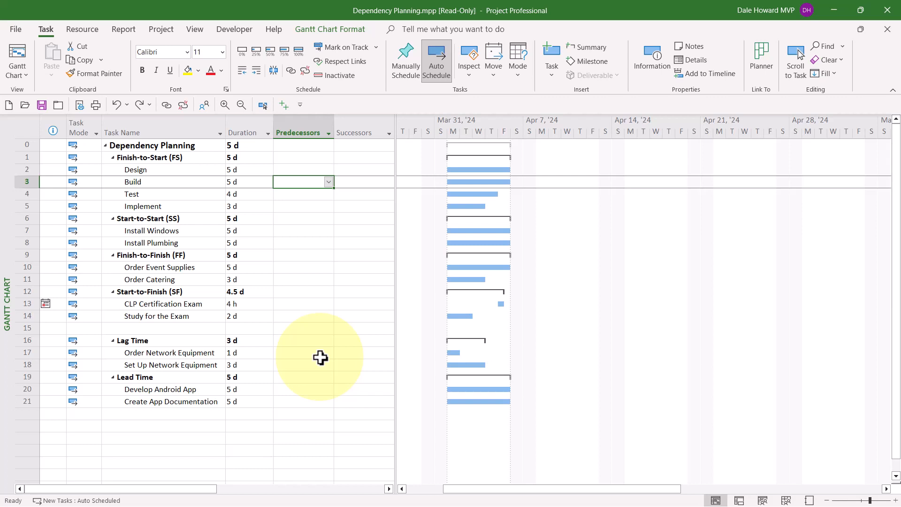
pyautogui.write('2')
pyautogui.press('Return')
pyautogui.write('3')
pyautogui.press('Return')
pyautogui.write('4')
pyautogui.press('Return')
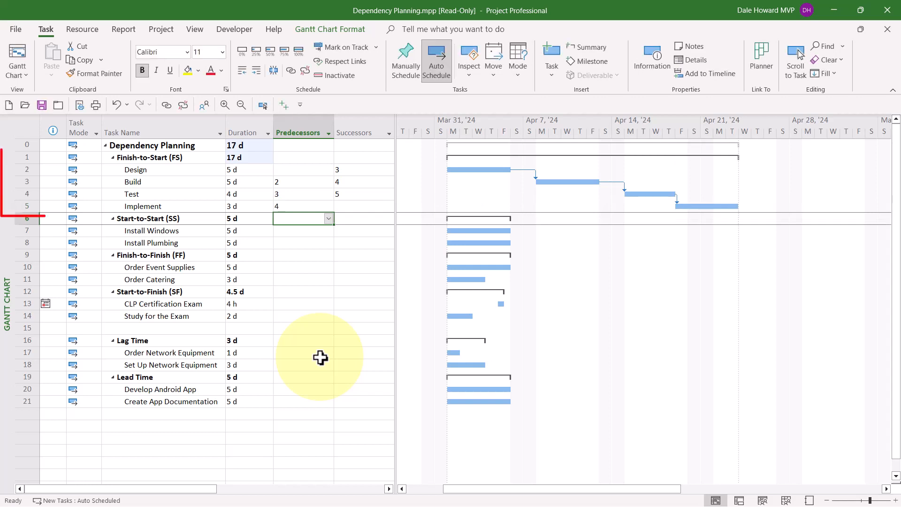
# - Link Install Windows to Install Plumbing with a Finish-to-Start dependency
pyautogui.click(181, 220)
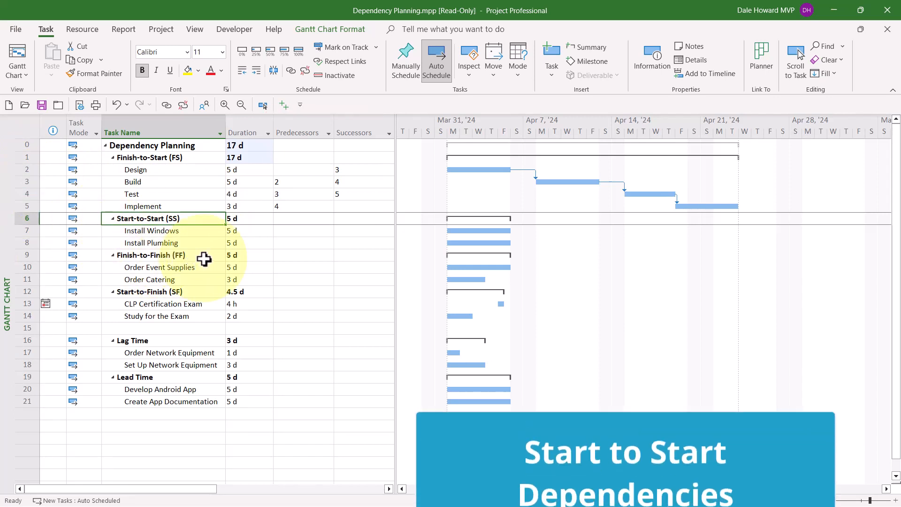
pyautogui.moveTo(197, 232); pyautogui.dragTo(197, 244)
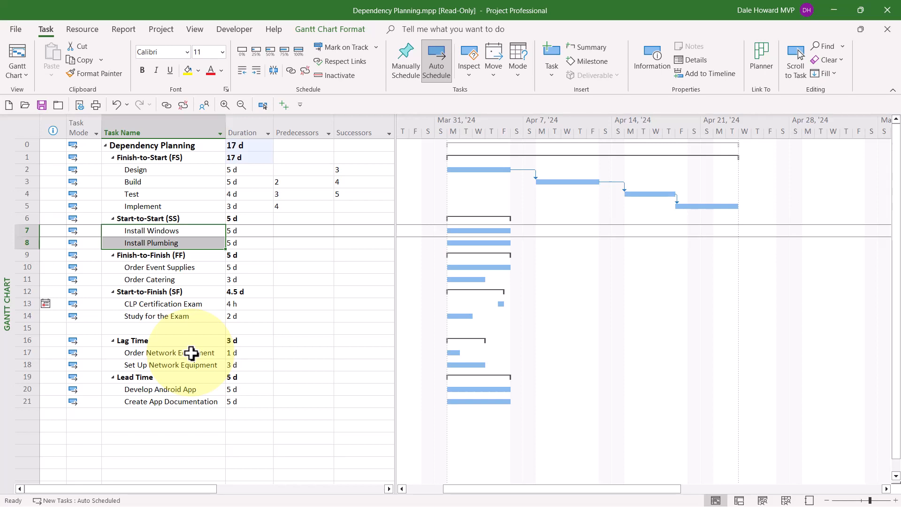
pyautogui.click(166, 105)
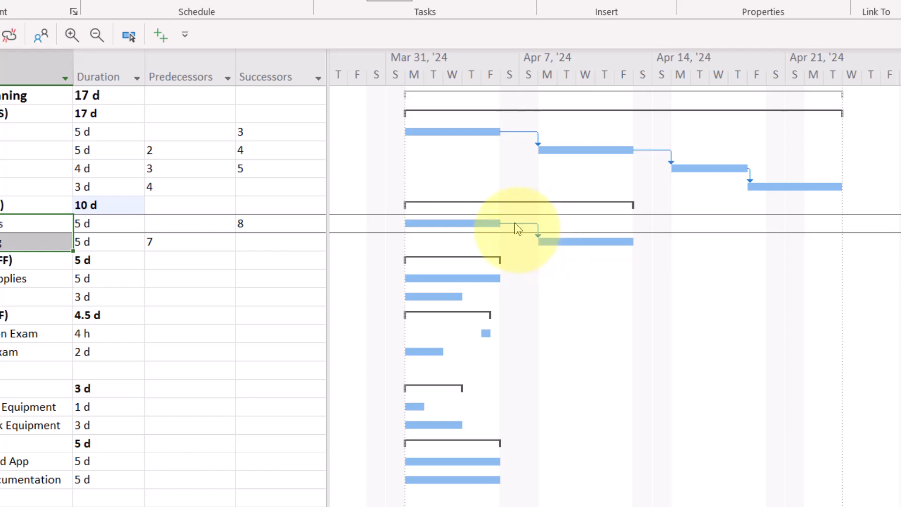
# - Try changing the dependency between Install Windows and Install Plumbing to Start-to-Start (SS), and undo the link between them
pyautogui.doubleClick(537, 237)
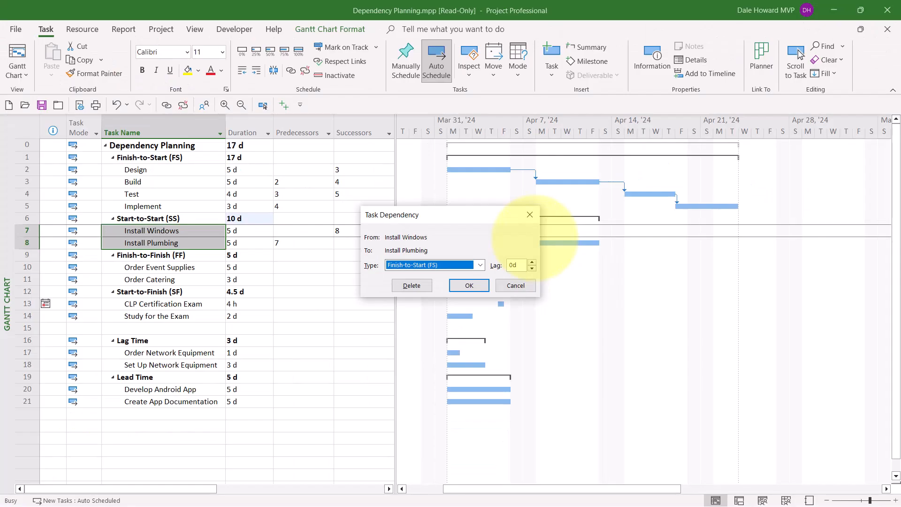
pyautogui.click(343, 317)
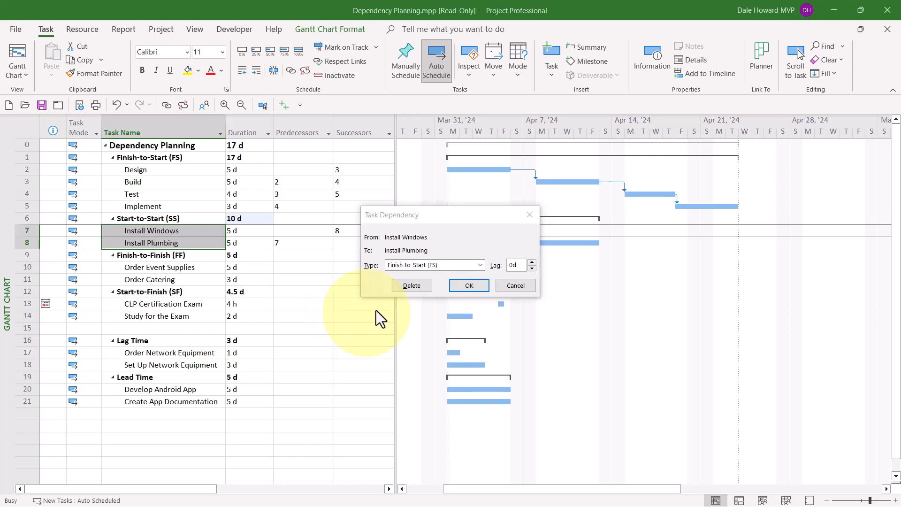
pyautogui.click(480, 263)
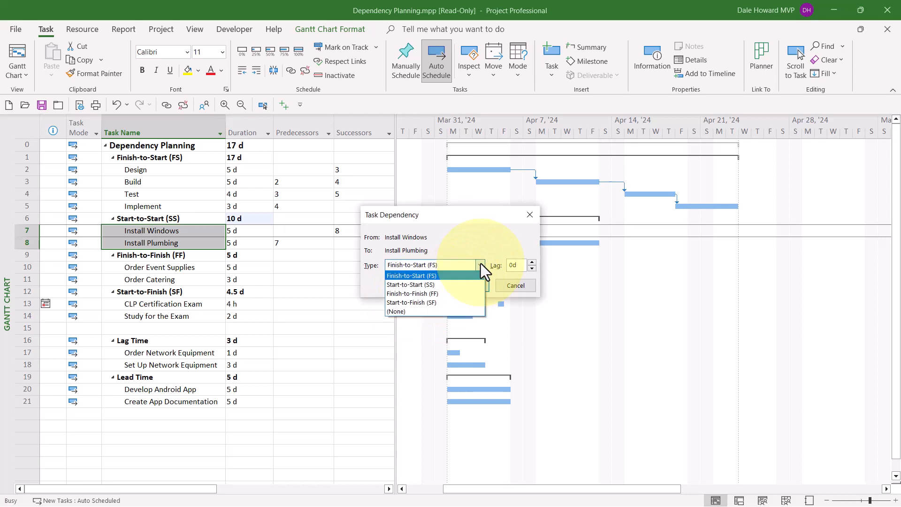
pyautogui.click(467, 284)
pyautogui.click(469, 287)
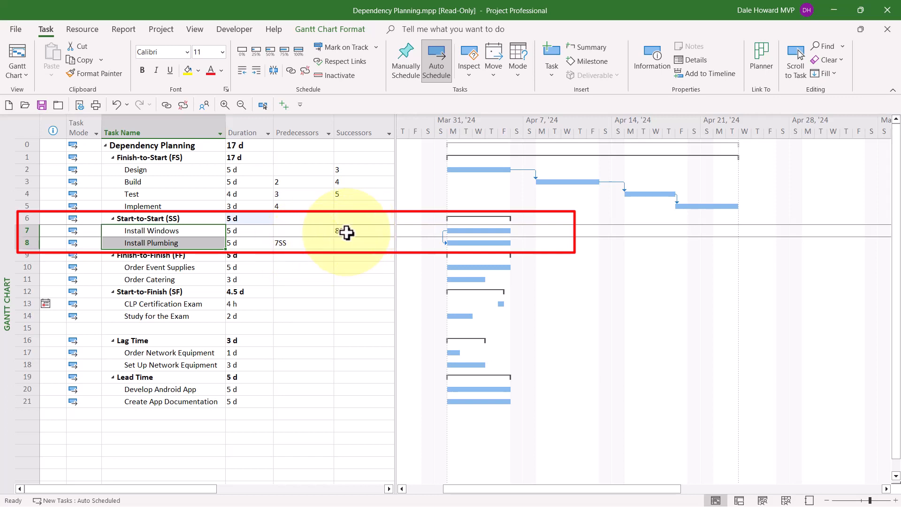
pyautogui.click(115, 109)
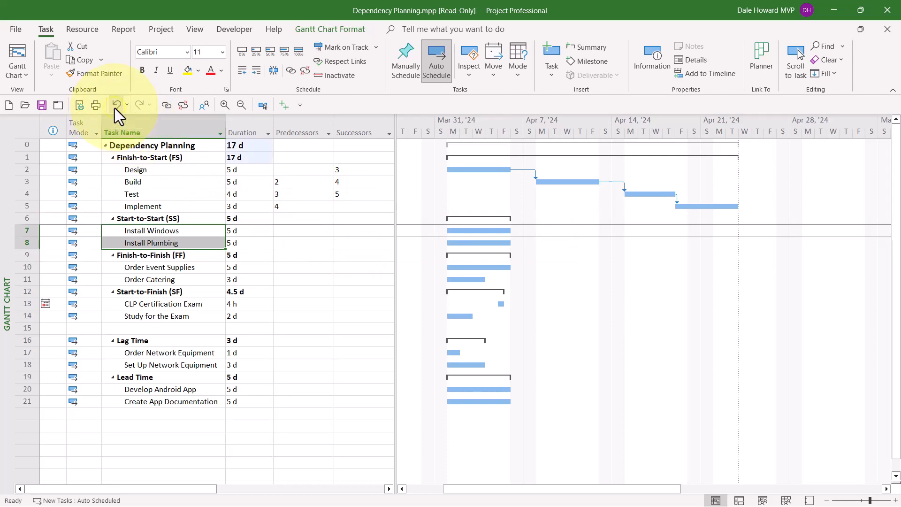
# - Set the predecessor of Install Plumbing to 7SS, making Install Windows its Start-to-Start predecessor
pyautogui.click(296, 244)
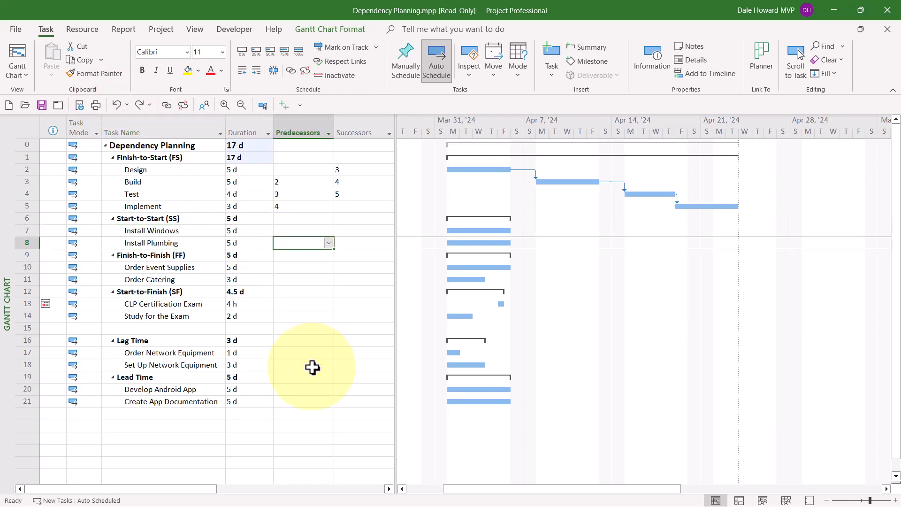
pyautogui.write('7SS')
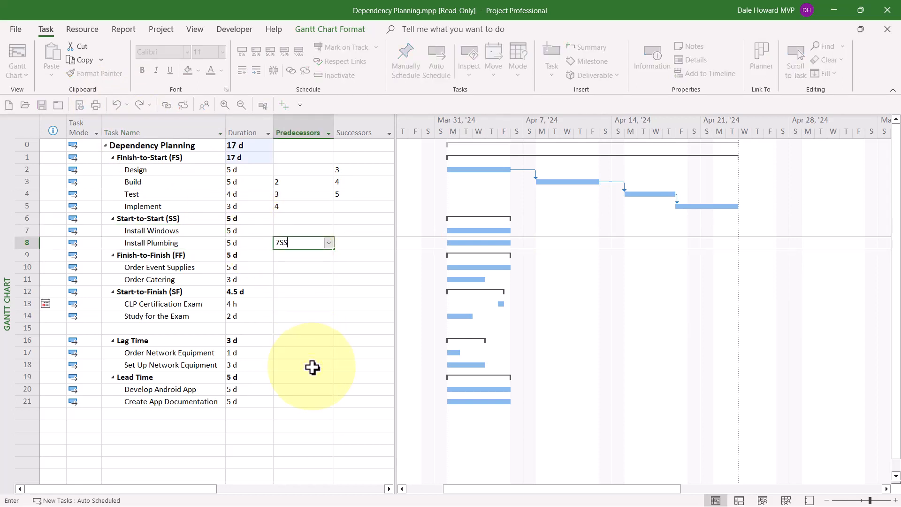
pyautogui.press('Return')
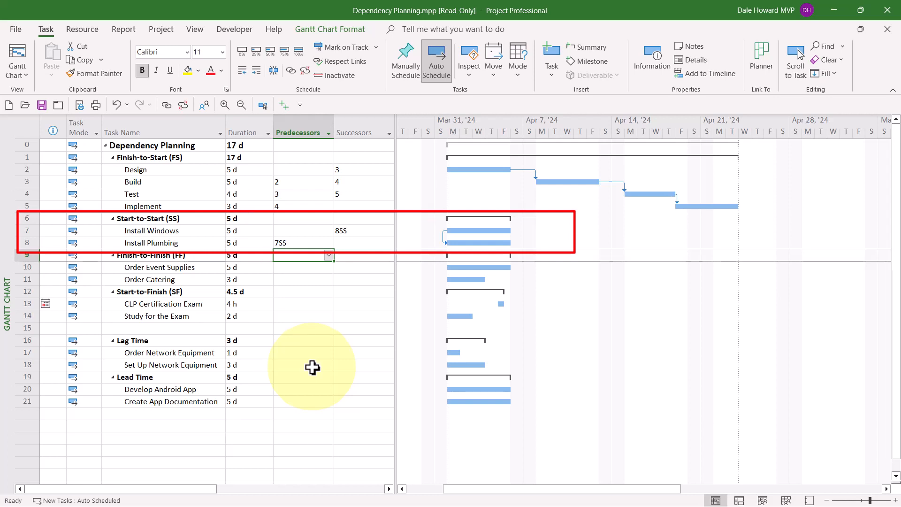
# - Try linking Order Event Supplies to Order Catering with a Finish-to-Finish (FF) dependency, and undo both the type change and the link
pyautogui.click(198, 268)
pyautogui.moveTo(198, 268); pyautogui.dragTo(197, 279)
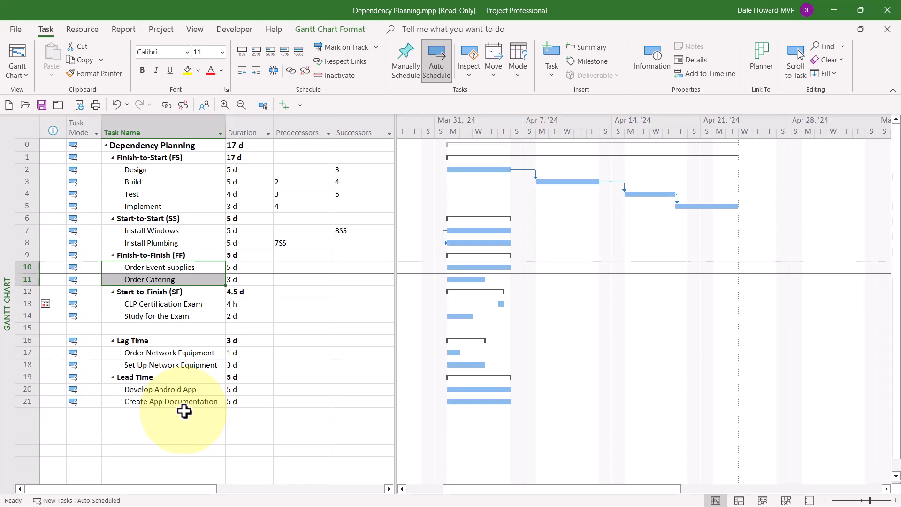
pyautogui.click(165, 106)
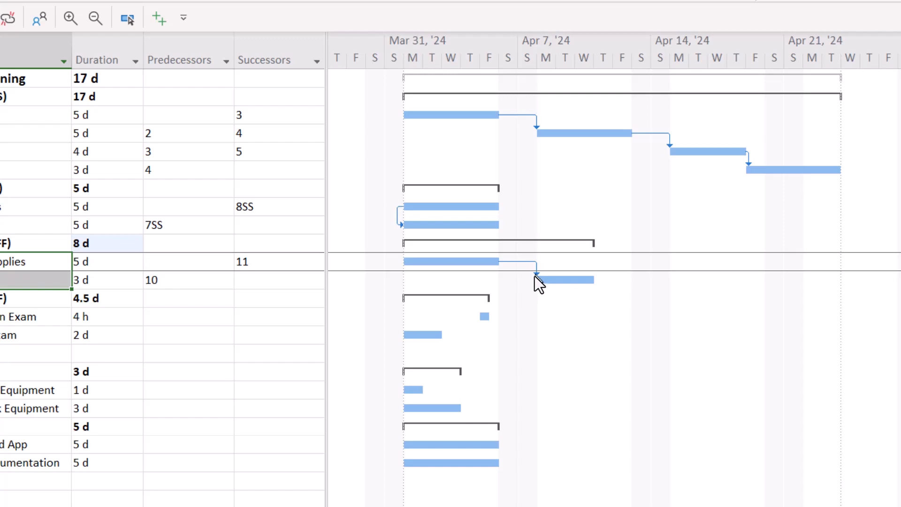
pyautogui.doubleClick(535, 276)
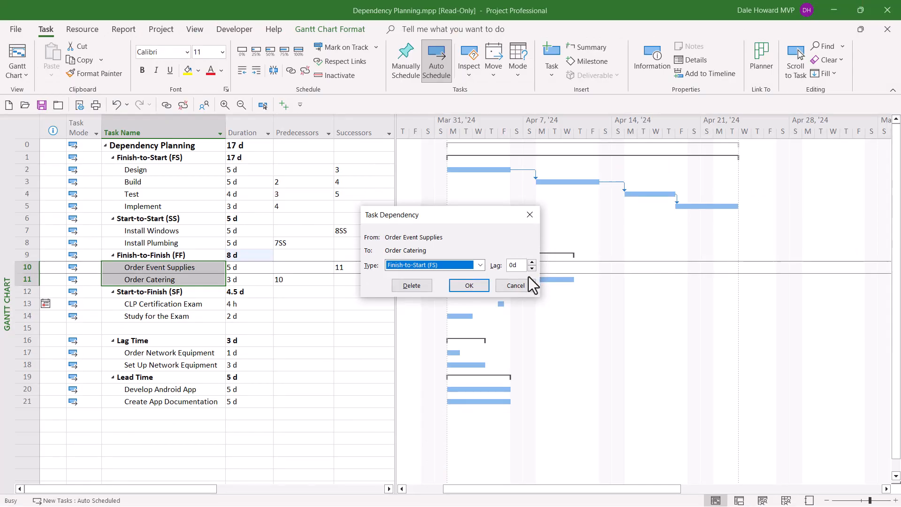
pyautogui.click(480, 265)
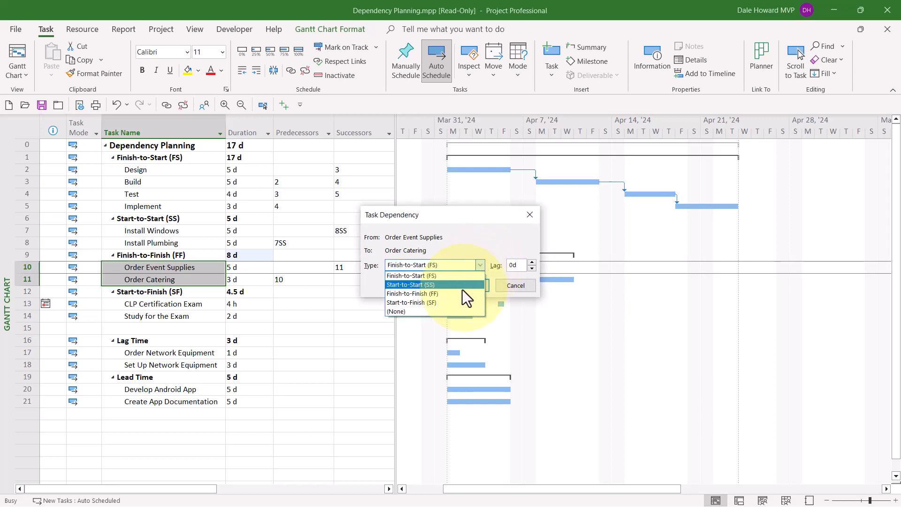
pyautogui.click(452, 296)
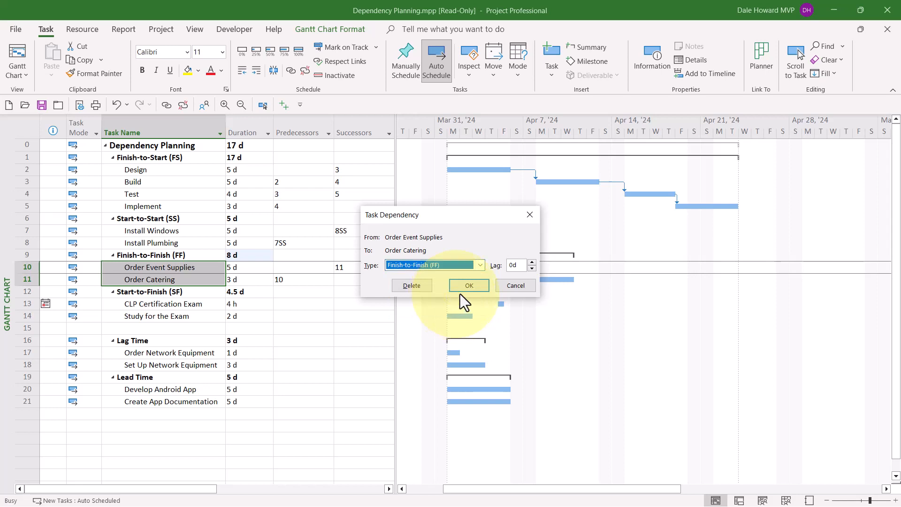
pyautogui.click(469, 286)
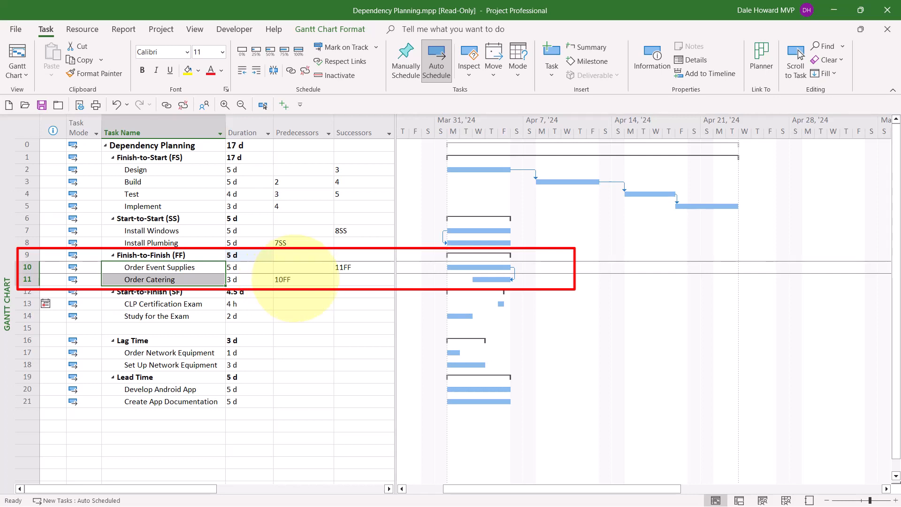
pyautogui.hotkey('ctrl', 'z')
pyautogui.hotkey('ctrl', 'z')
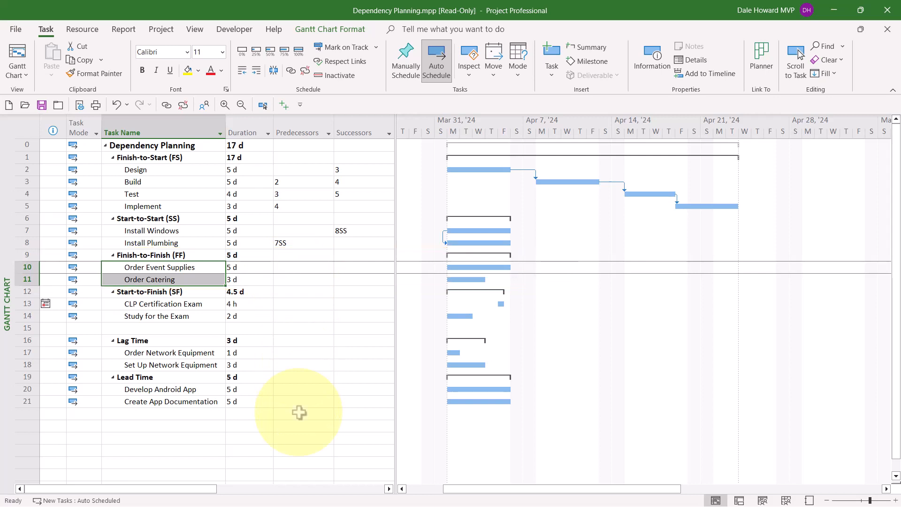
# - Set the predecessor of Order Catering to 10FF, making Order Event Supplies its Finish-to-Finish predecessor
pyautogui.click(297, 279)
pyautogui.write('10FF')
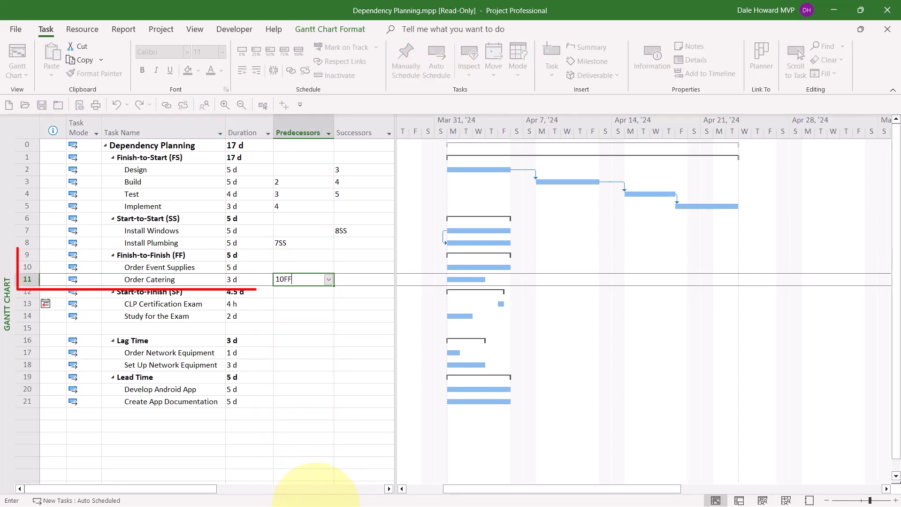
pyautogui.press('Return')
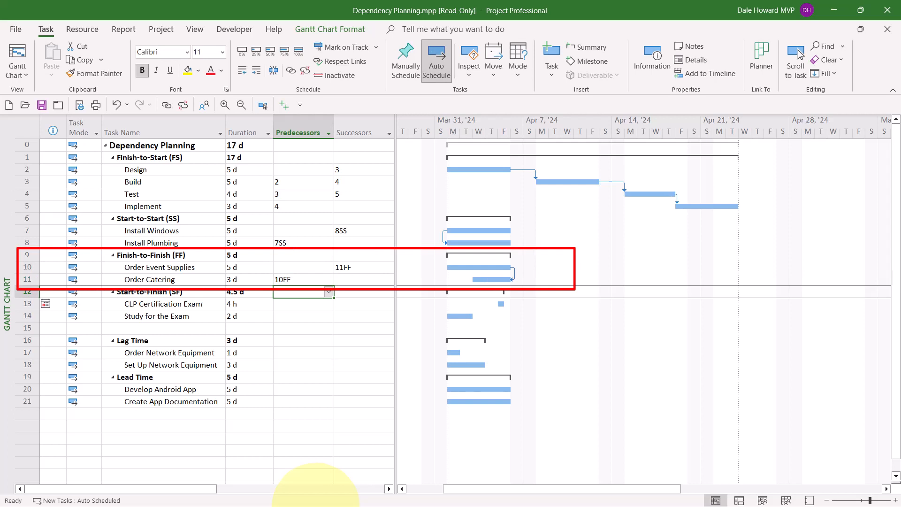
# - Try linking CLP Certification Exam to Study for the Exam with a Start-to-Finish (SF) dependency, and undo the link
pyautogui.click(182, 304)
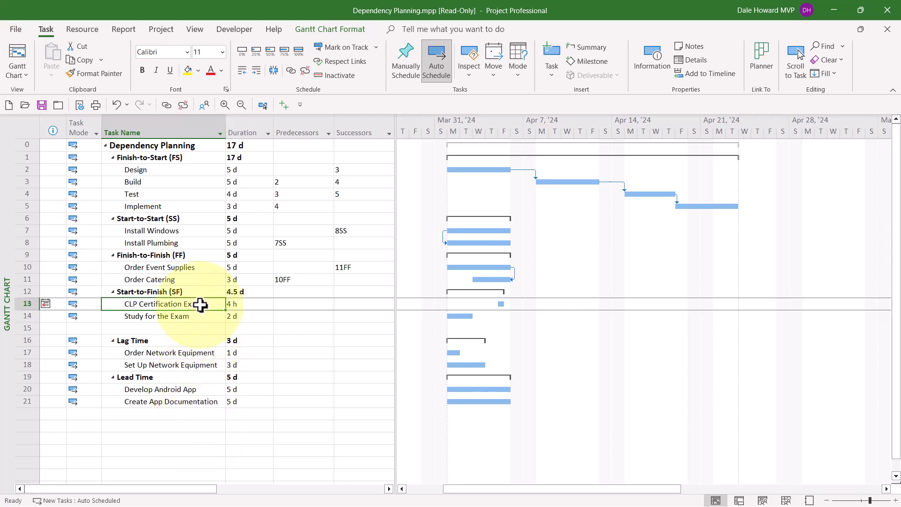
pyautogui.moveTo(201, 304); pyautogui.dragTo(199, 314)
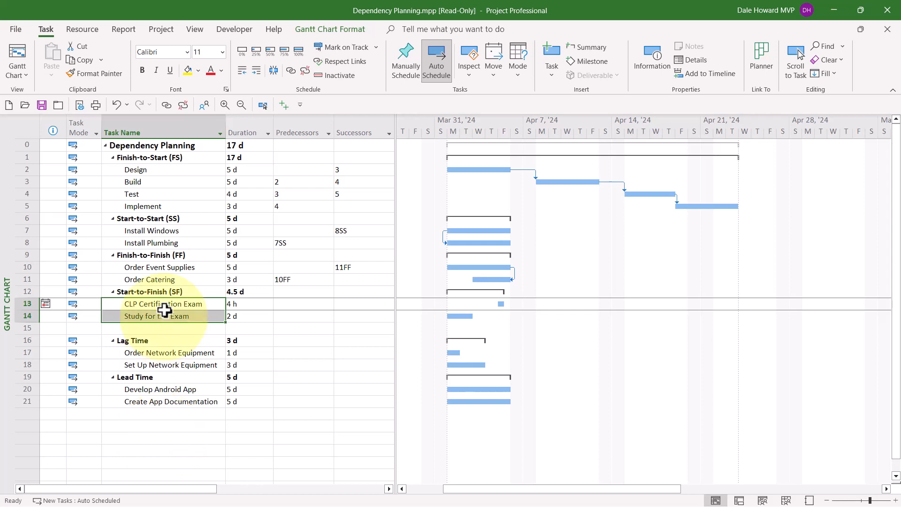
pyautogui.click(166, 106)
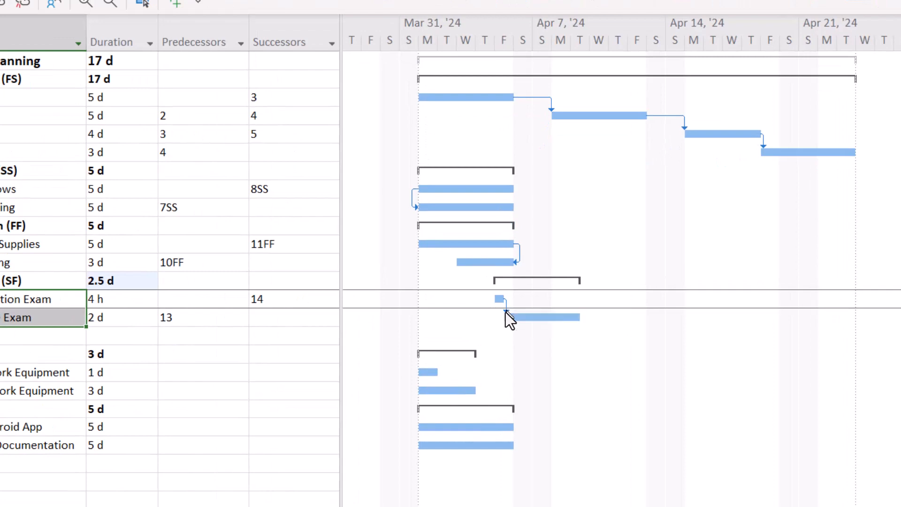
pyautogui.doubleClick(505, 312)
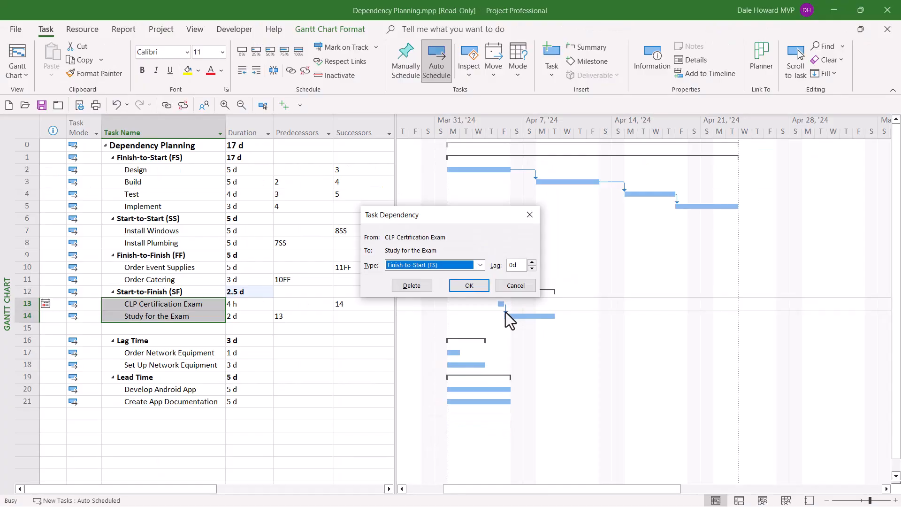
pyautogui.click(471, 265)
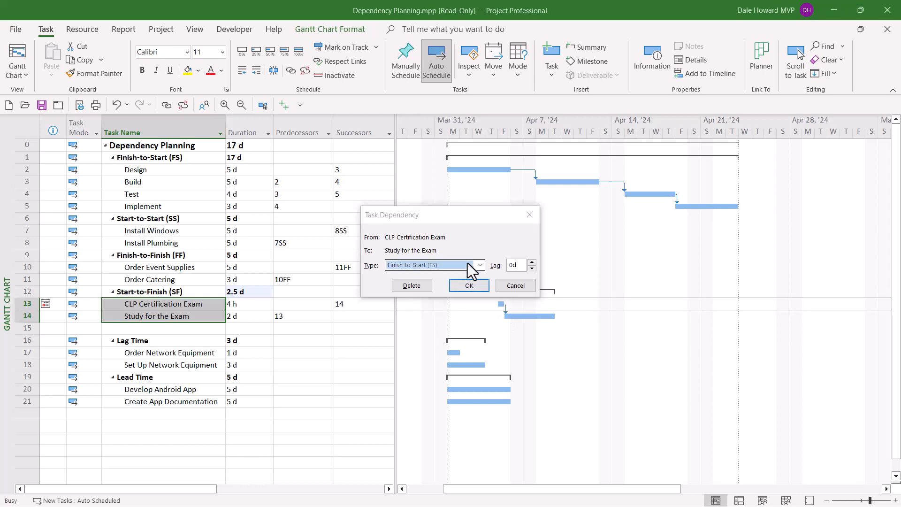
pyautogui.click(477, 263)
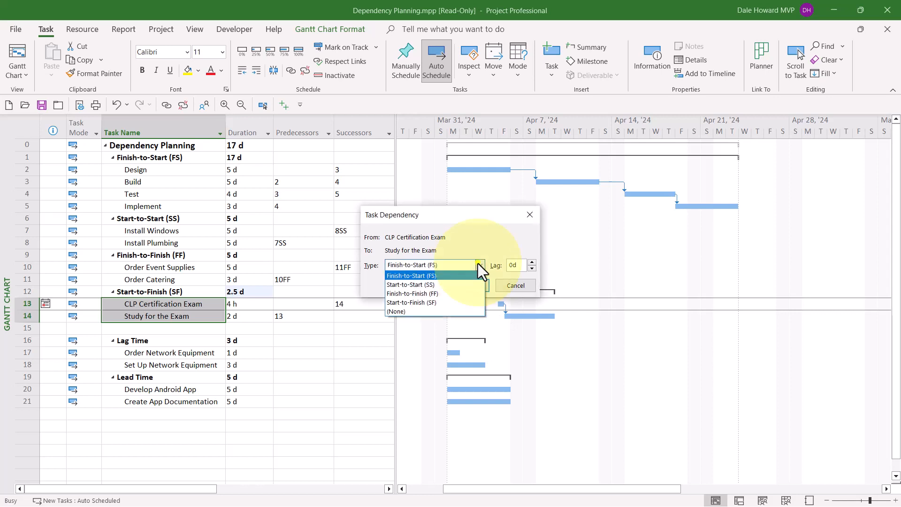
pyautogui.click(441, 303)
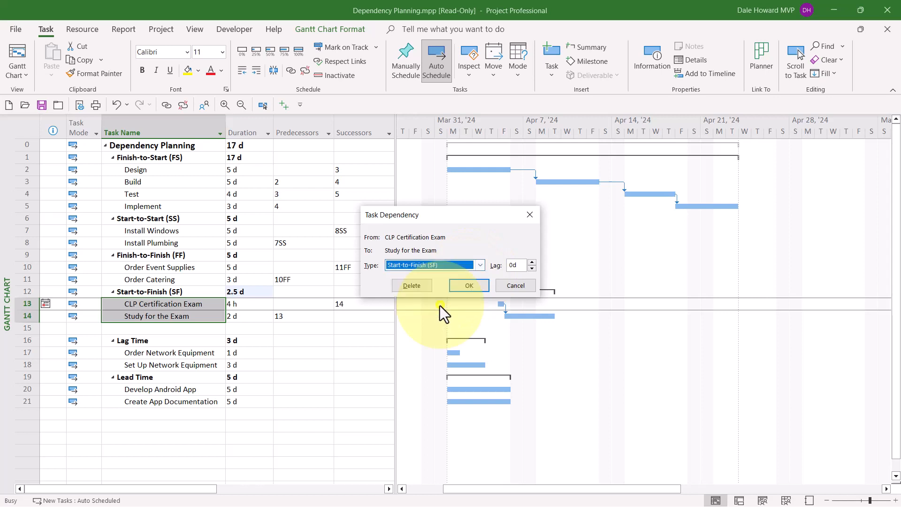
pyautogui.click(465, 289)
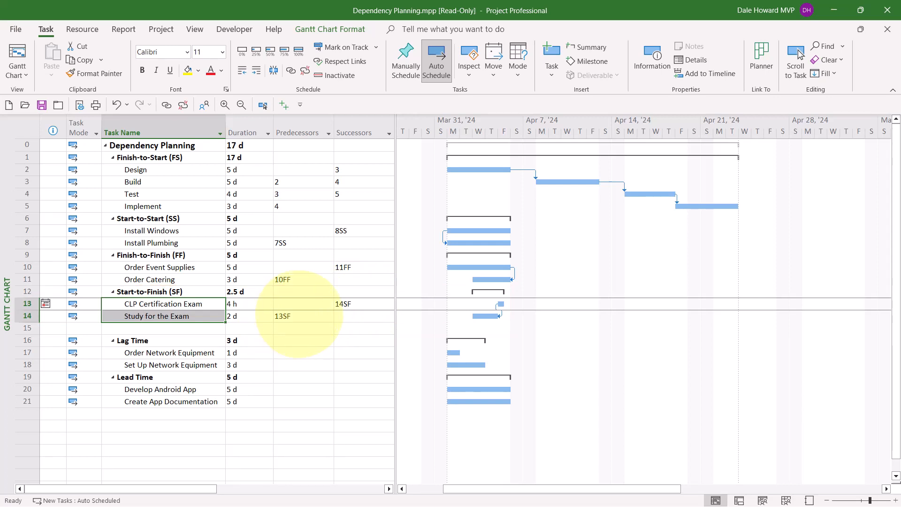
pyautogui.click(296, 316)
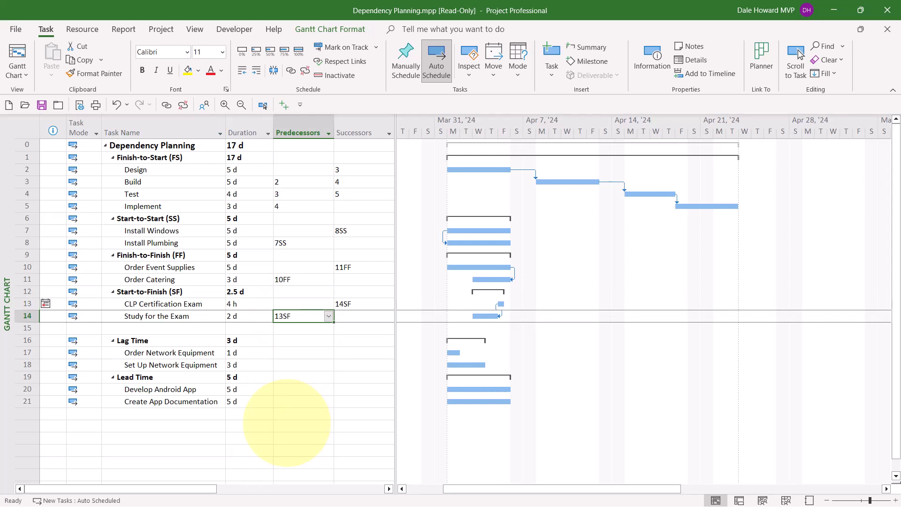
pyautogui.hotkey('ctrl', 'z')
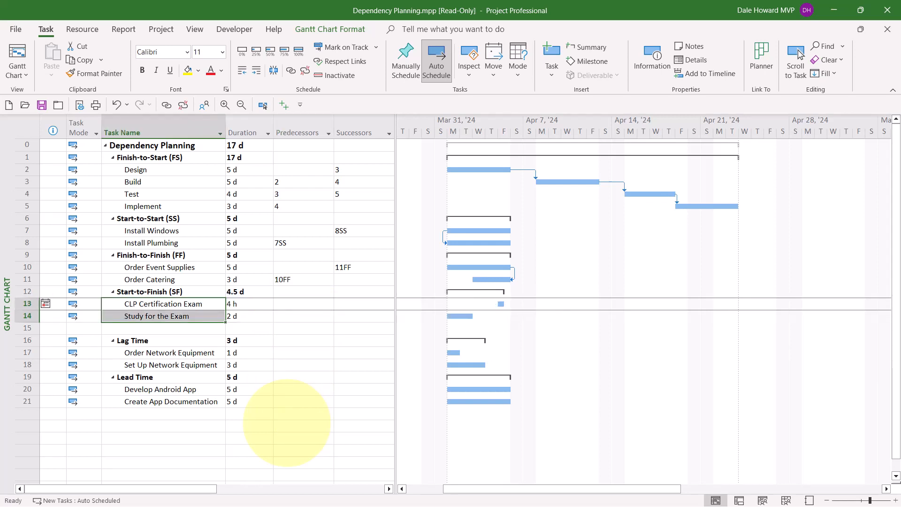
# - Set the predecessor of Study for the Exam to 13SF, making CLP Certification Exam its Start-to-Finish predecessor
pyautogui.click(299, 316)
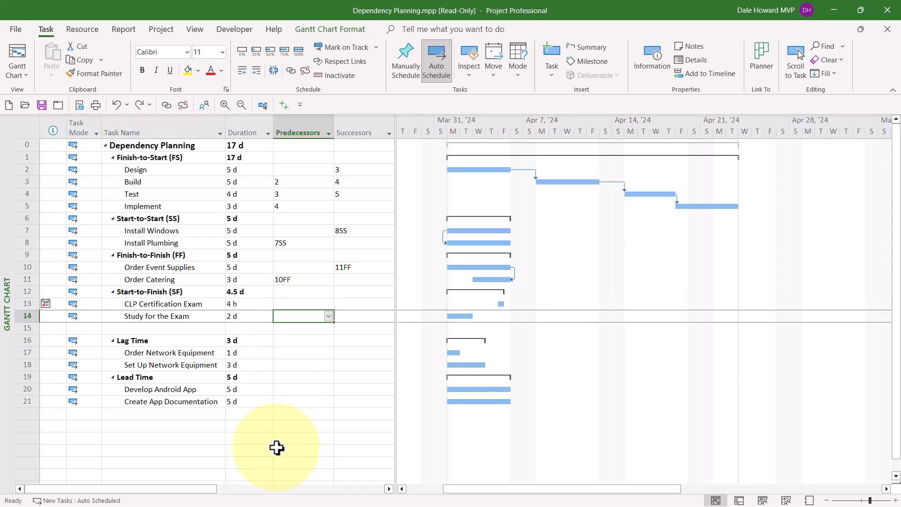
pyautogui.write('13SF')
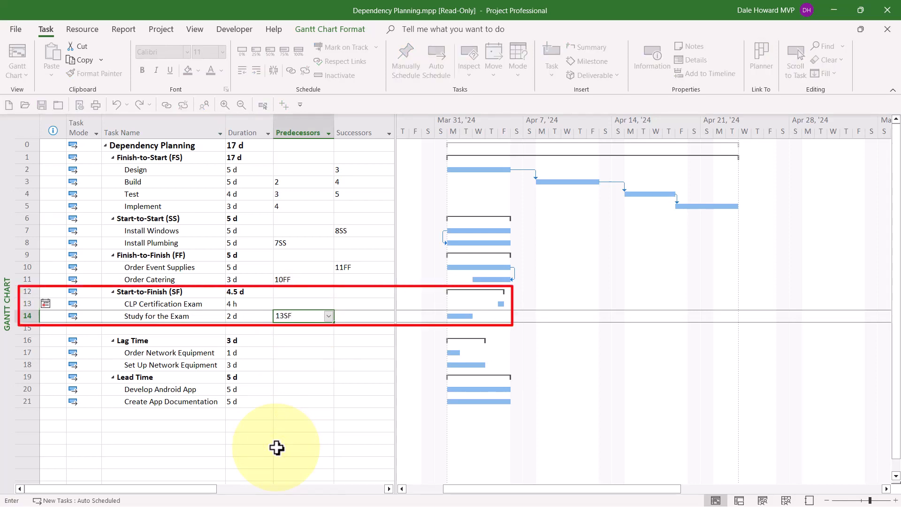
pyautogui.press('Return')
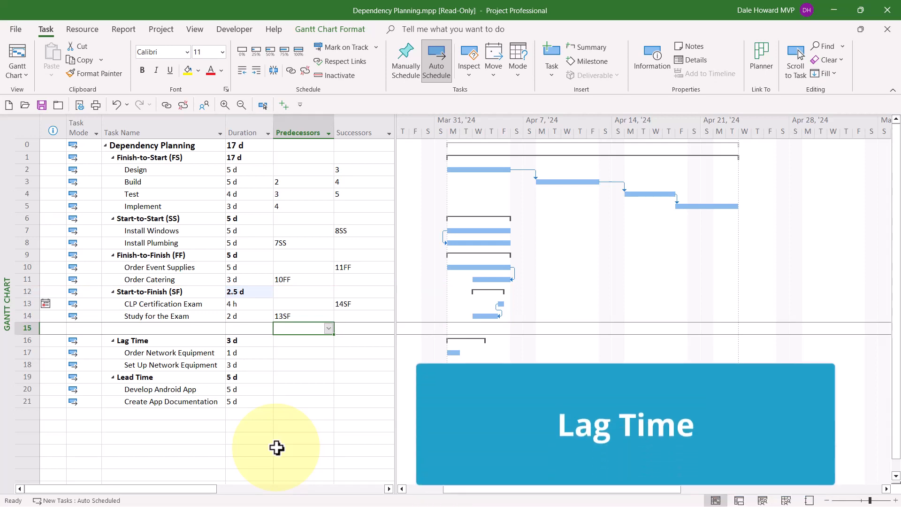
# - Link Order Network Equipment to Set Up Network Equipment with a Finish-to-Start dependency
pyautogui.click(188, 352)
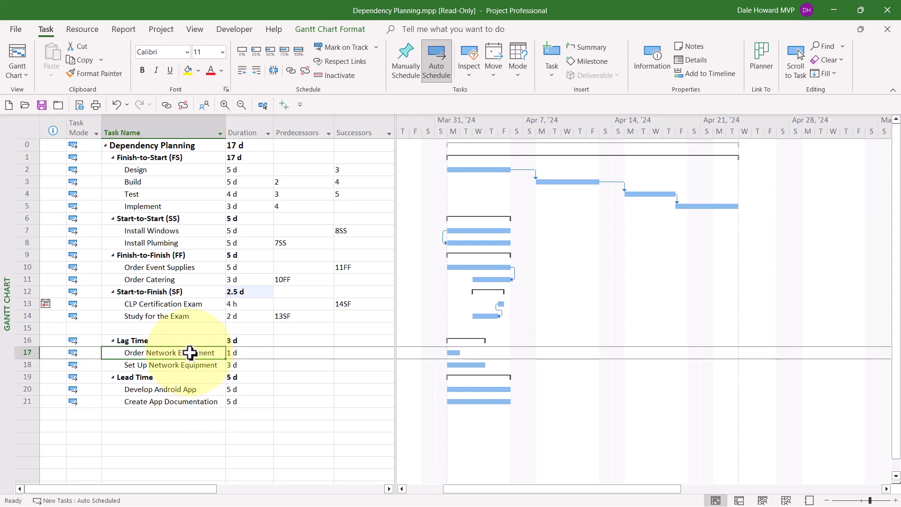
pyautogui.moveTo(190, 353); pyautogui.dragTo(187, 369)
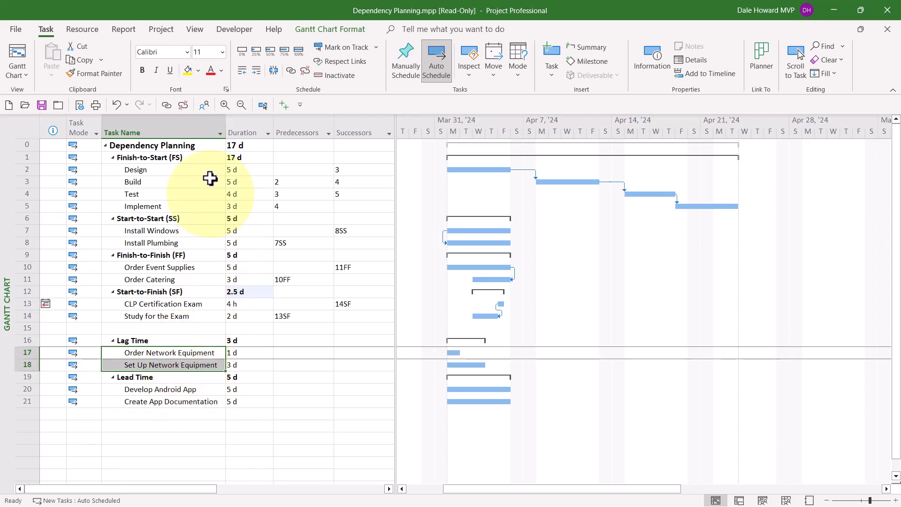
pyautogui.click(169, 104)
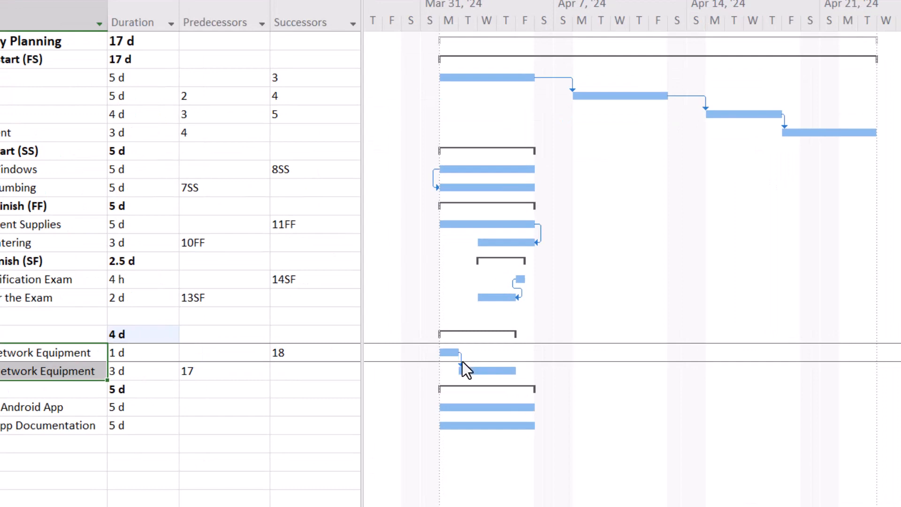
# - Add a lag of 10 days to the Finish-to-Start dependency between Order Network Equipment and Set Up Network Equipment
pyautogui.doubleClick(461, 361)
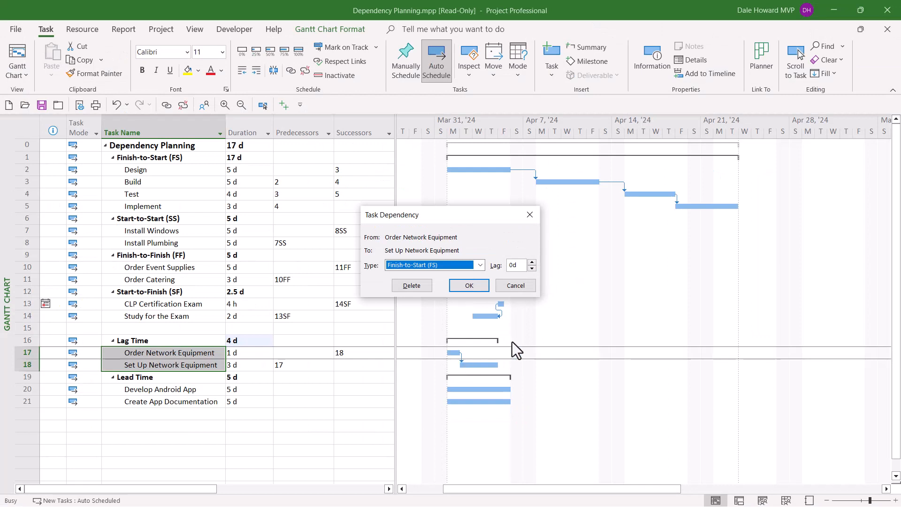
pyautogui.click(401, 266)
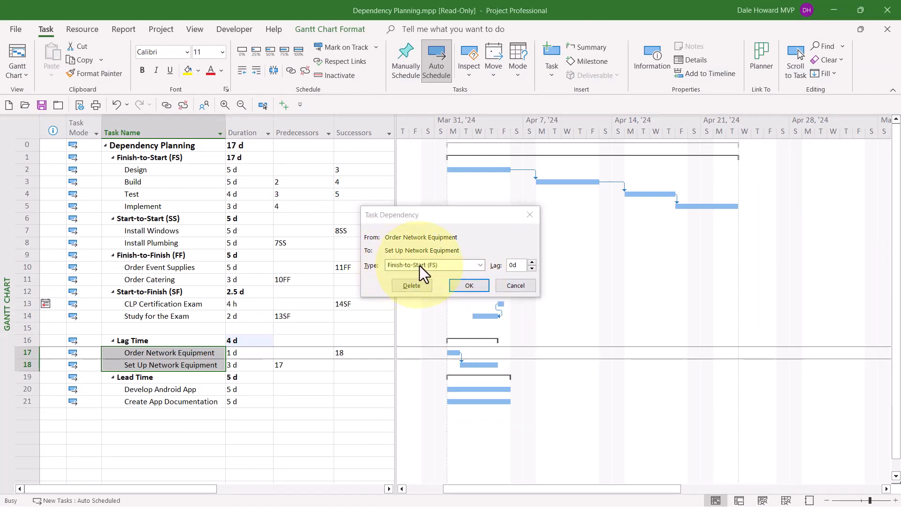
pyautogui.click(532, 262)
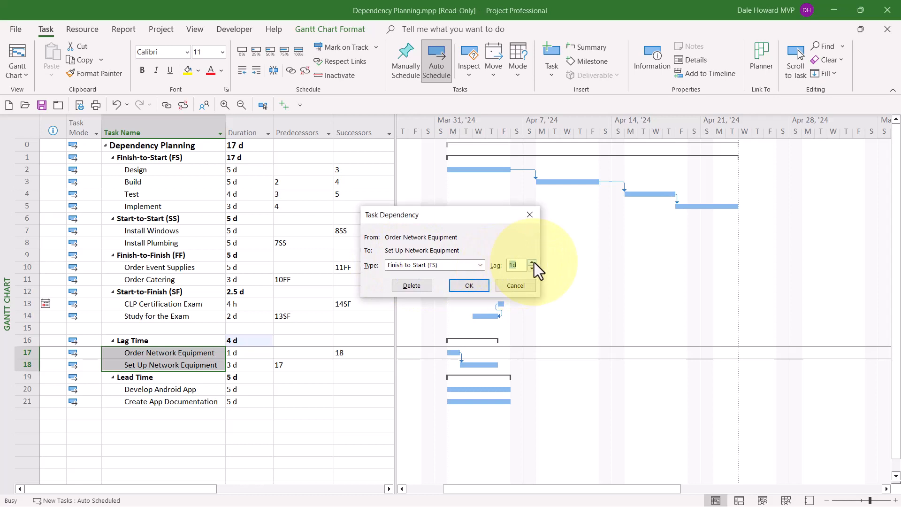
pyautogui.click(533, 262)
pyautogui.click(533, 262)
pyautogui.click(532, 262)
pyautogui.click(532, 262)
pyautogui.click(469, 285)
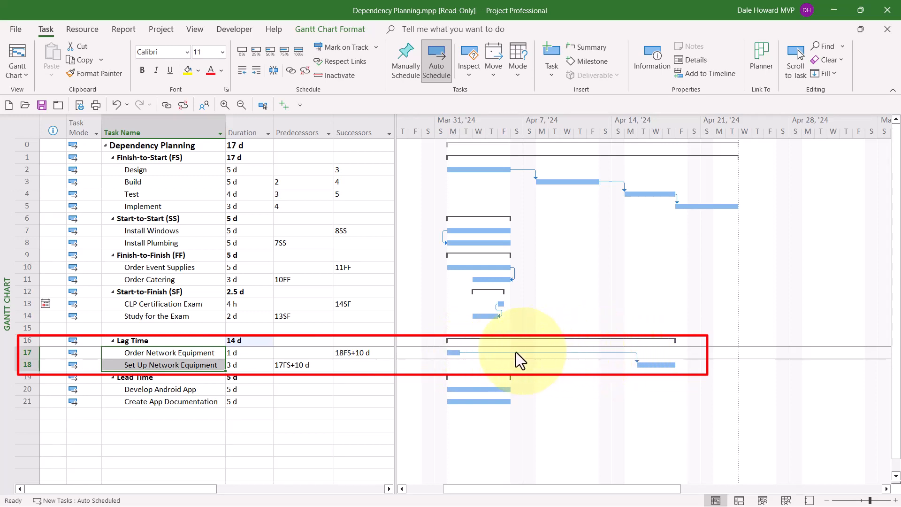
pyautogui.click(287, 368)
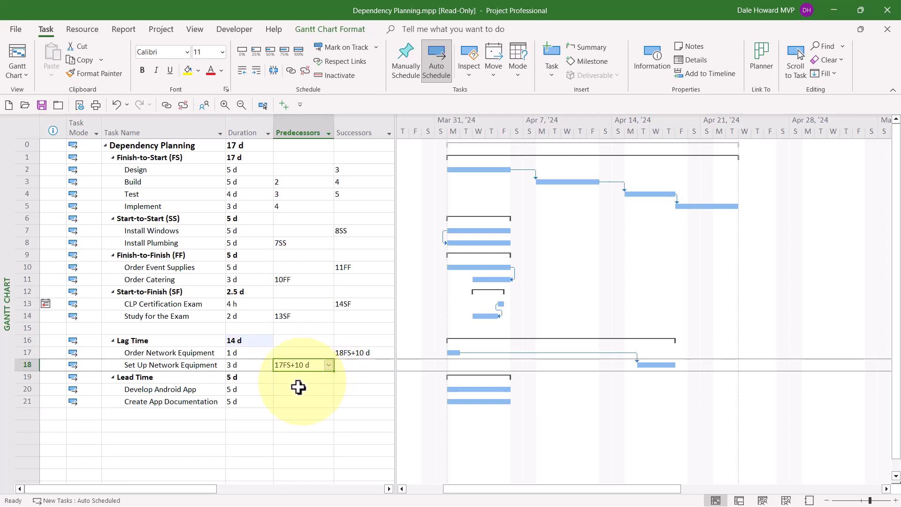
# - Link Develop Android App to Create App Documentation with a Finish-to-Start dependency
pyautogui.click(188, 390)
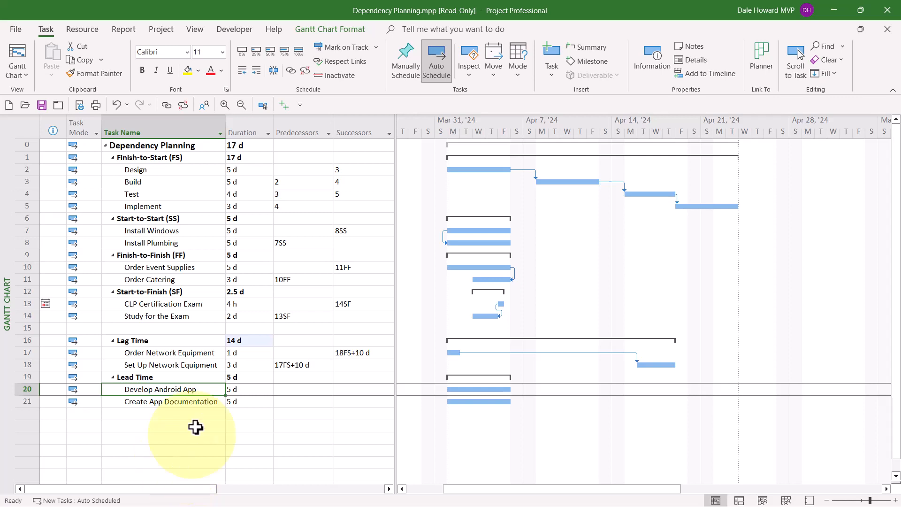
pyautogui.moveTo(190, 390); pyautogui.dragTo(188, 402)
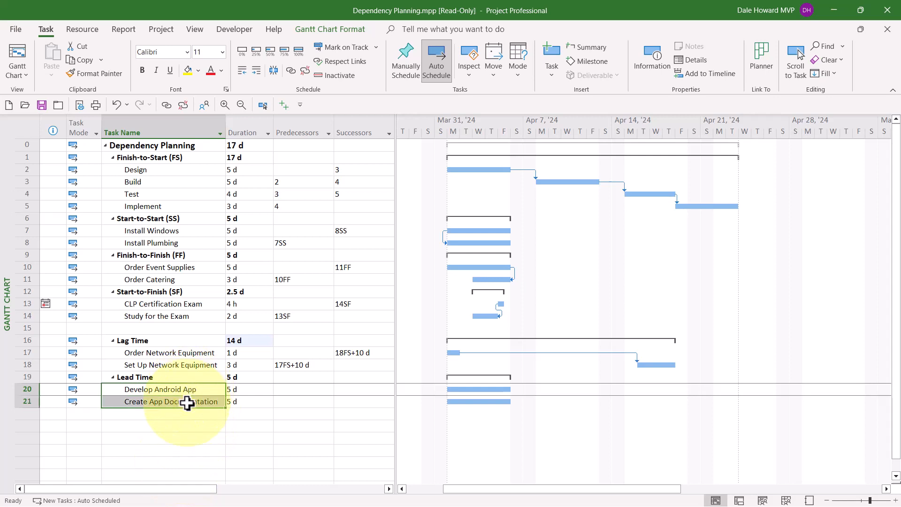
pyautogui.click(166, 106)
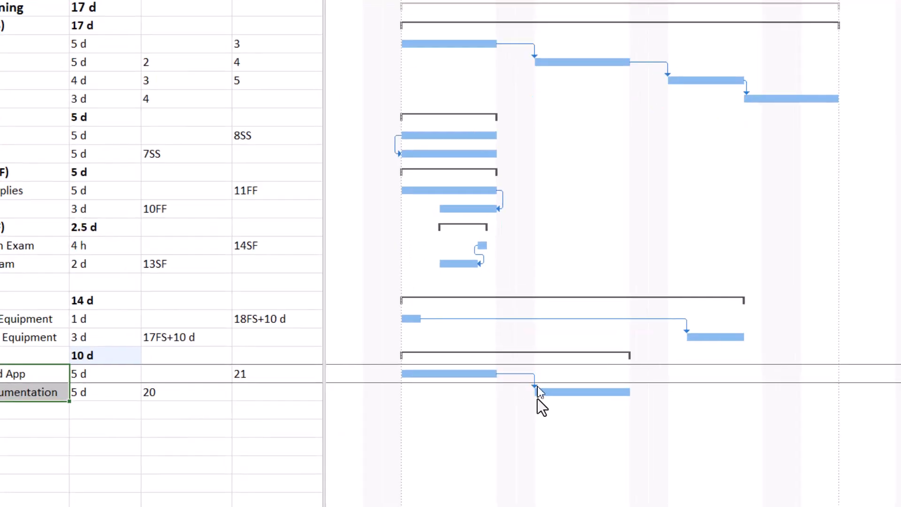
# - Give the Finish-to-Start dependency between Develop Android App and Create App Documentation a lead time by setting its lag to -2d
pyautogui.doubleClick(534, 387)
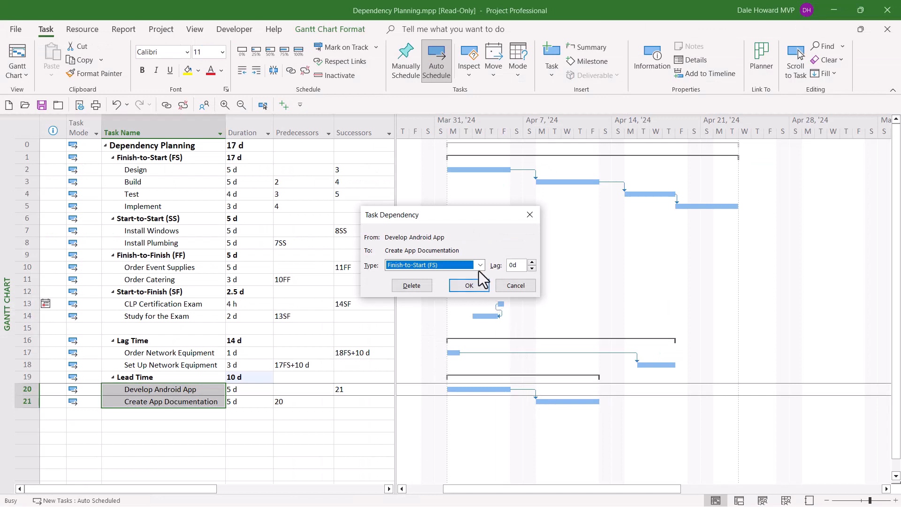
pyautogui.click(394, 264)
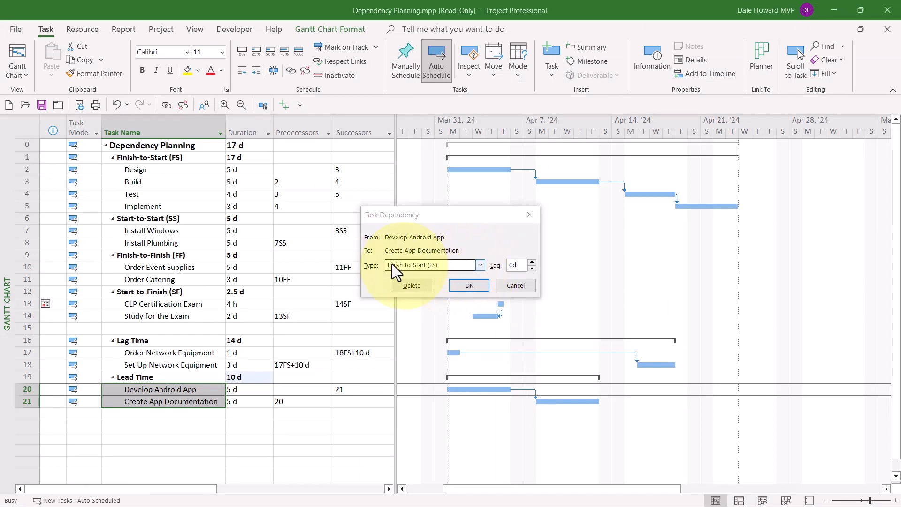
pyautogui.click(532, 268)
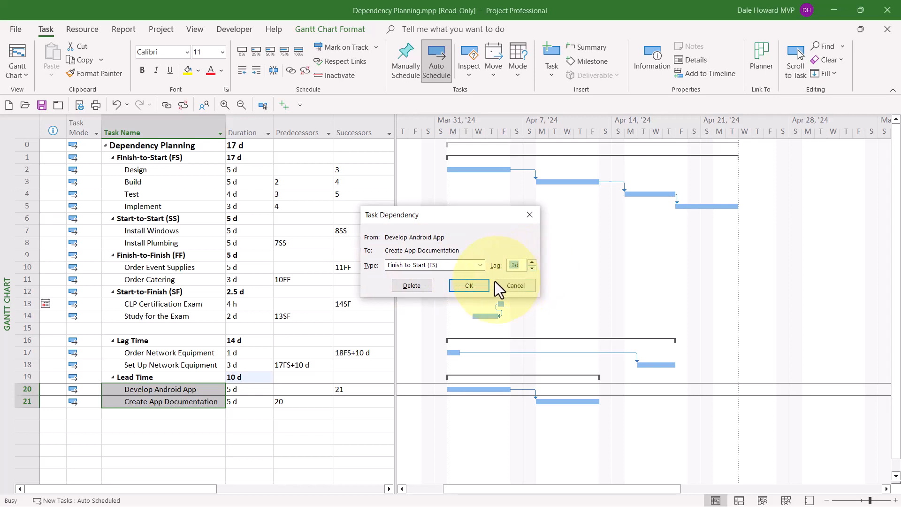
pyautogui.click(471, 286)
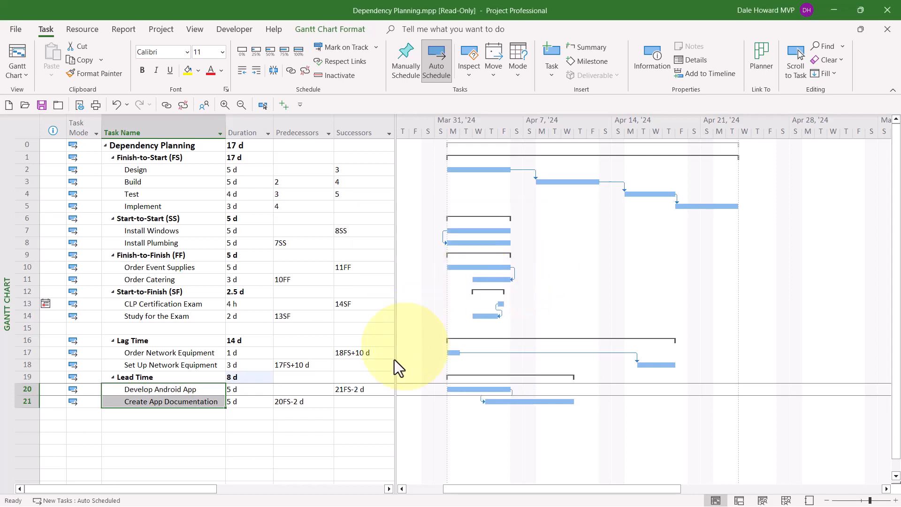
pyautogui.click(292, 403)
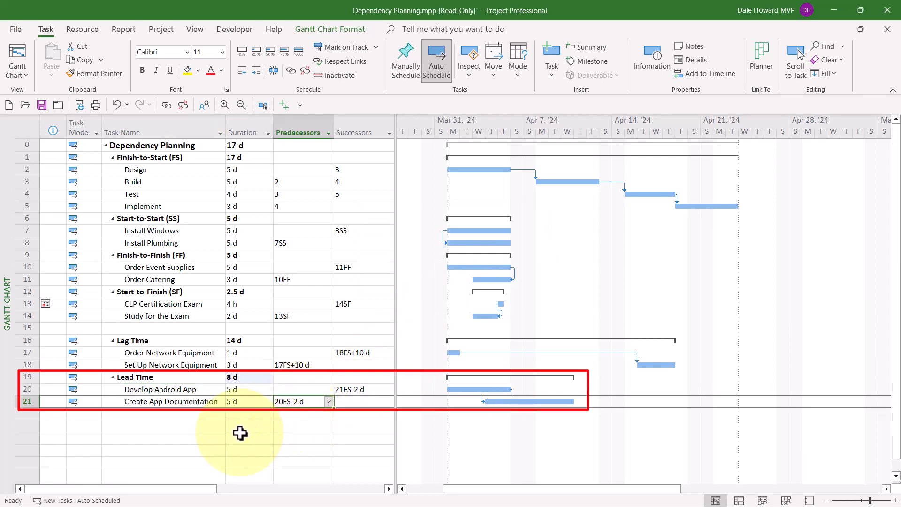
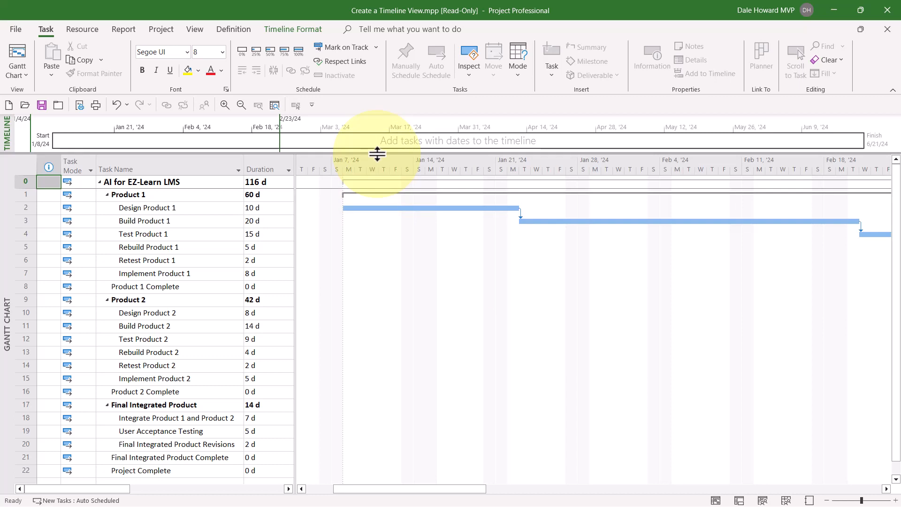
# - Enlarge the Timeline pane above the Gantt Chart and add the Product 1 summary task to the timeline
pyautogui.moveTo(377, 153); pyautogui.dragTo(382, 261)
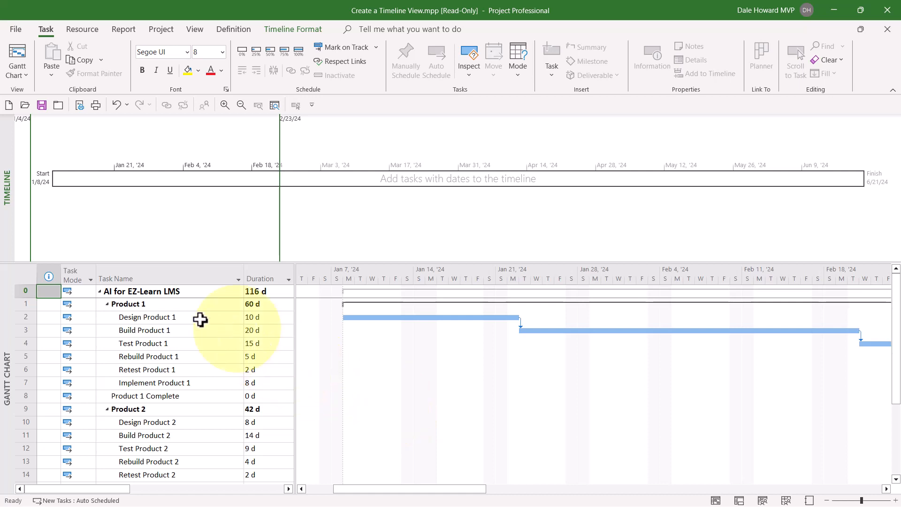
pyautogui.click(173, 306)
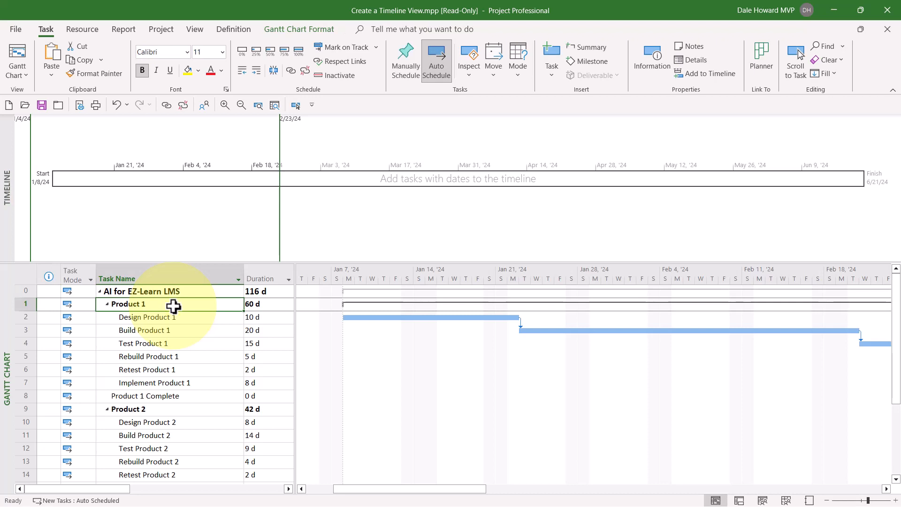
pyautogui.rightClick(173, 307)
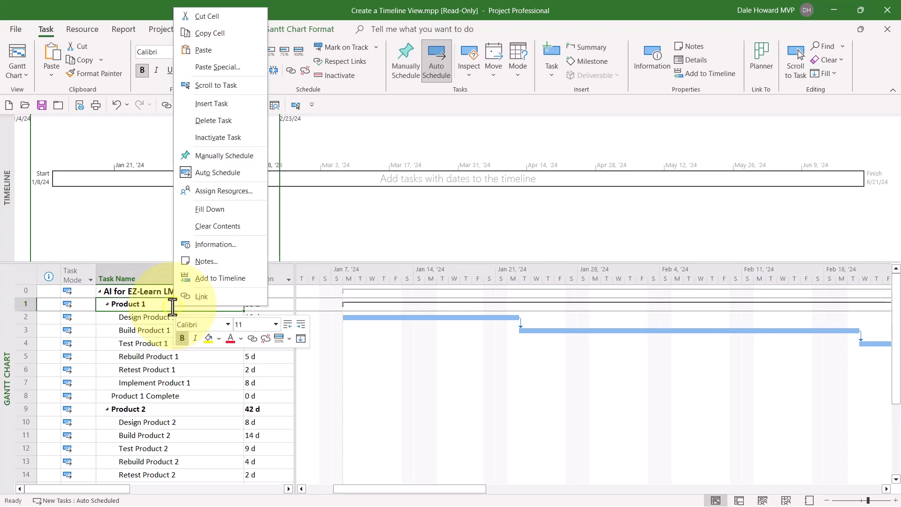
pyautogui.click(224, 278)
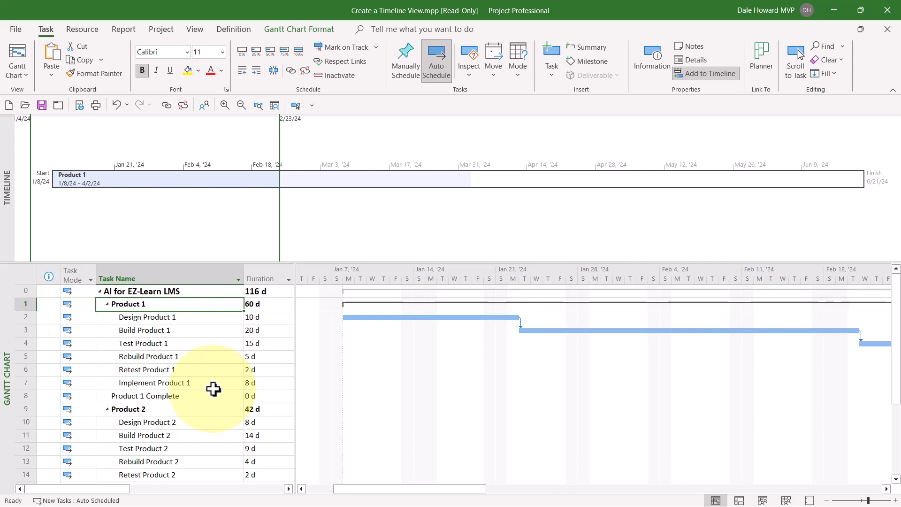
# - Add the Product 2 and Final Integrated Product summary tasks to the timeline together
pyautogui.scroll(-2, 209, 369)
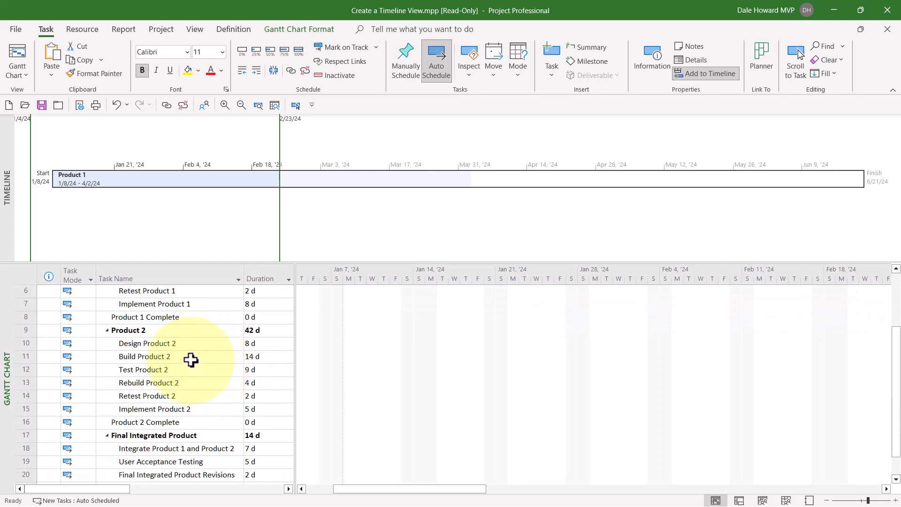
pyautogui.click(162, 329)
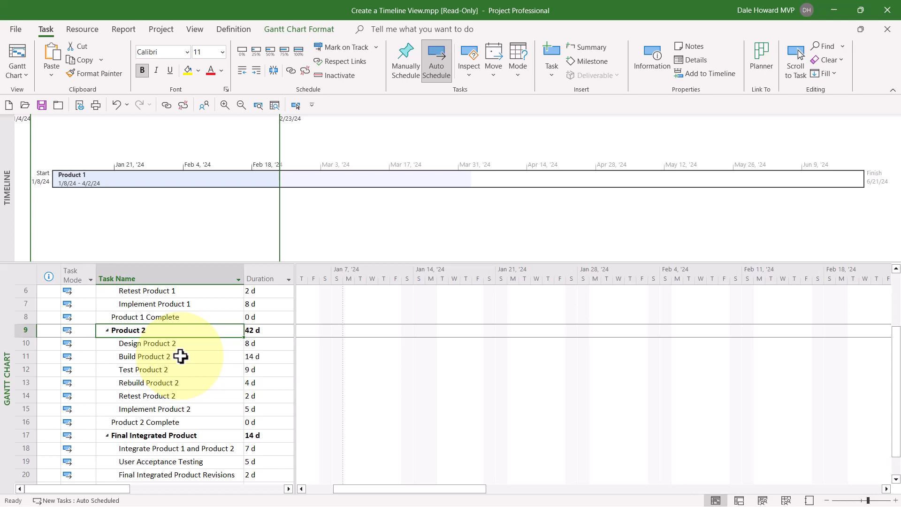
pyautogui.keyDown('ctrl'); pyautogui.click(191, 437); pyautogui.keyUp('ctrl')
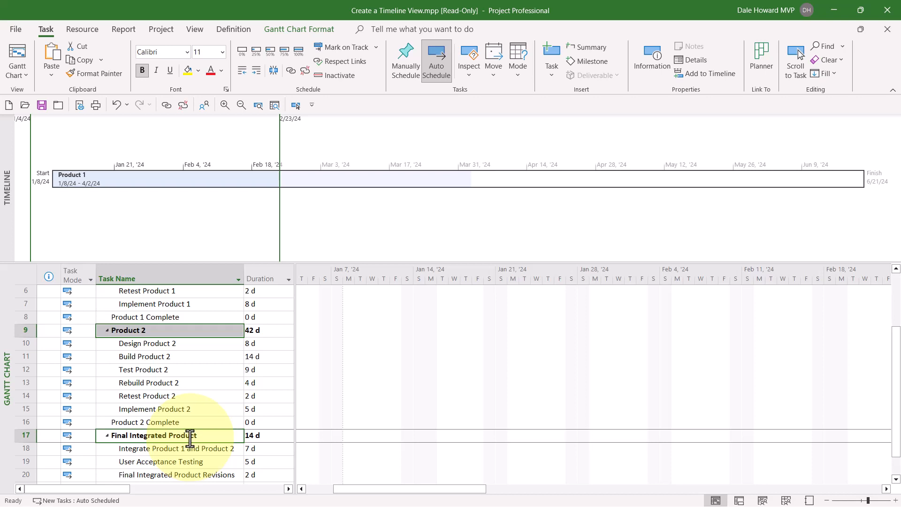
pyautogui.rightClick(190, 438)
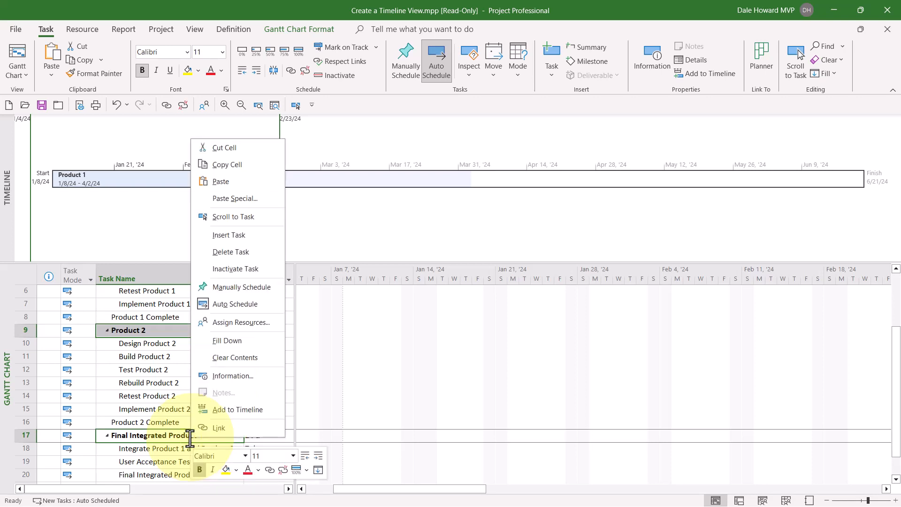
pyautogui.click(254, 408)
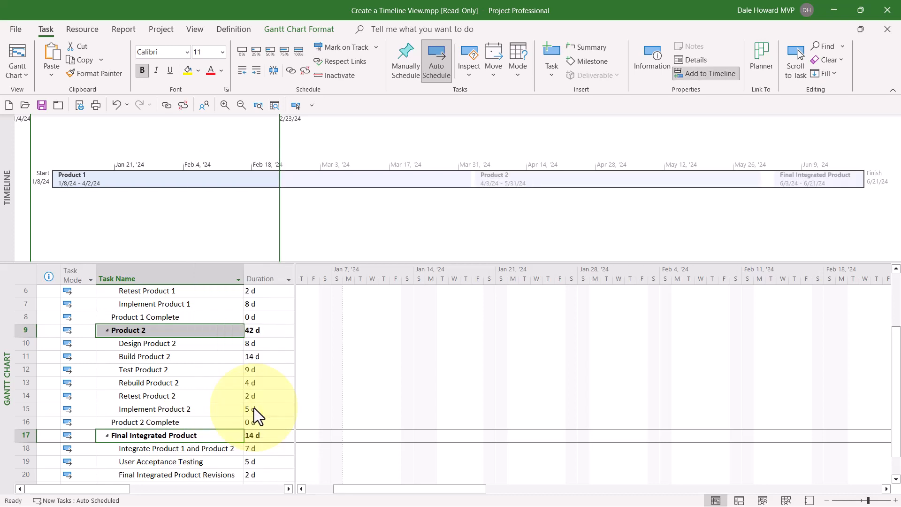
# - Add Build Product 1, Retest Product 1, Build Product 2, Retest Product 2 and User Acceptance Testing to the timeline together
pyautogui.scroll(2, 187, 410)
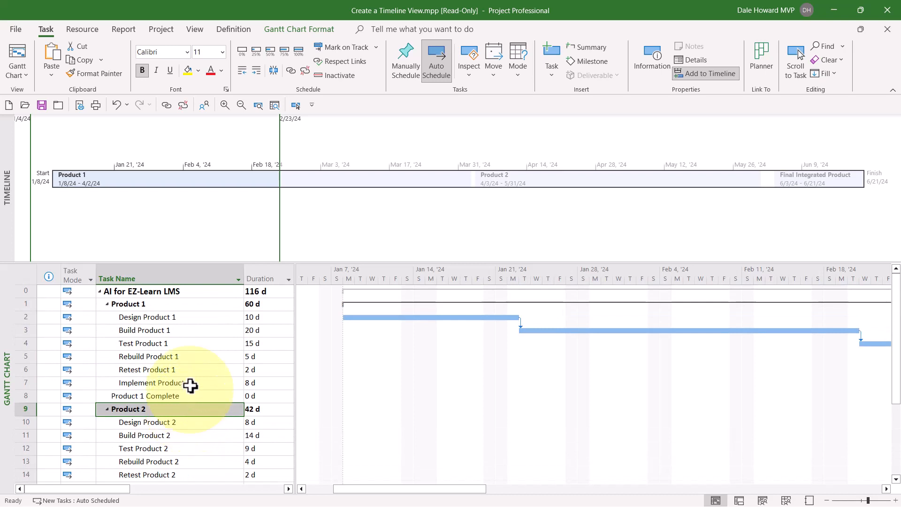
pyautogui.click(181, 332)
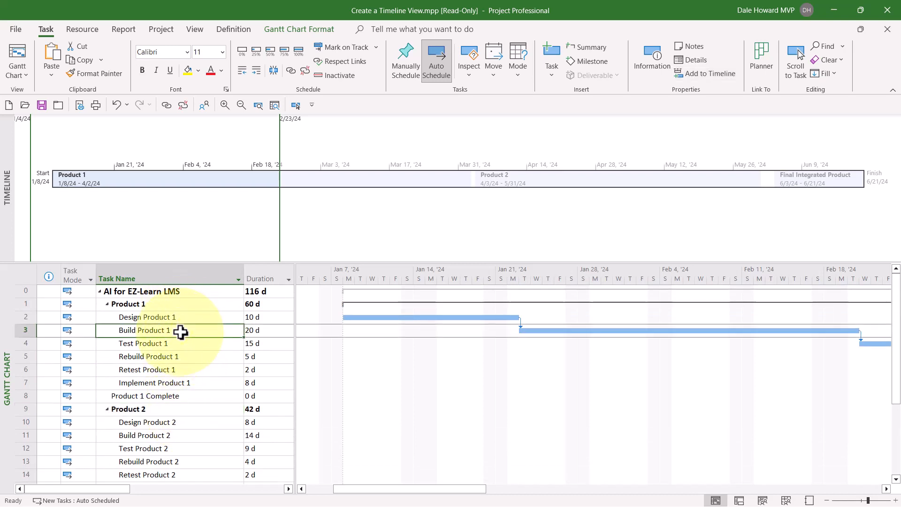
pyautogui.keyDown('ctrl'); pyautogui.click(179, 370); pyautogui.keyUp('ctrl')
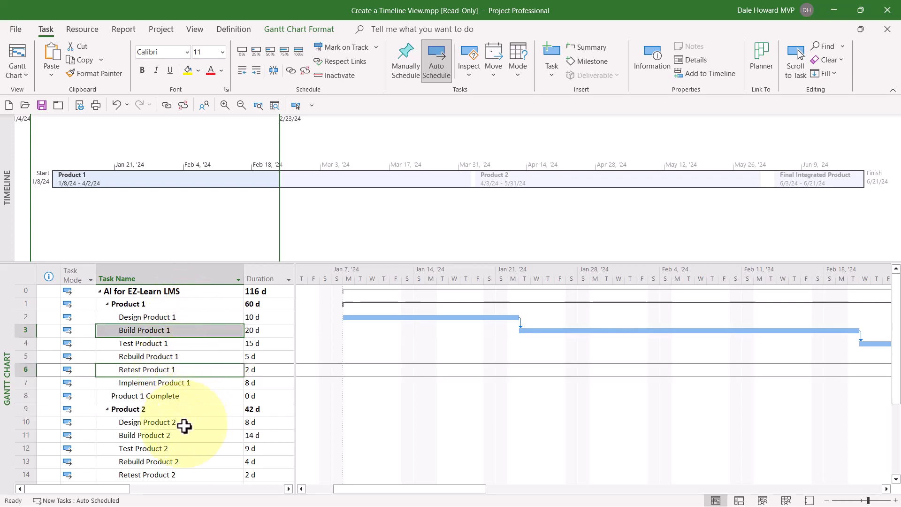
pyautogui.keyDown('ctrl'); pyautogui.click(172, 436); pyautogui.keyUp('ctrl')
pyautogui.scroll(-2, 193, 404)
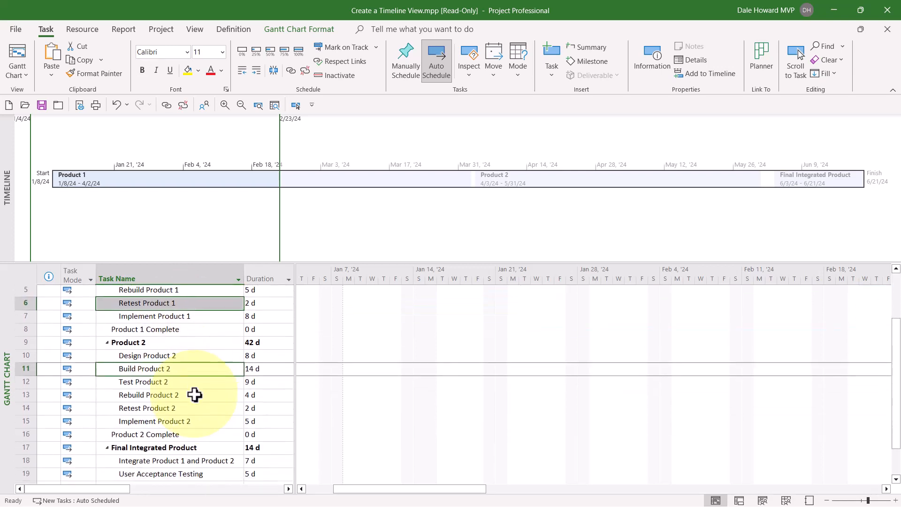
pyautogui.keyDown('ctrl'); pyautogui.click(183, 396); pyautogui.keyUp('ctrl')
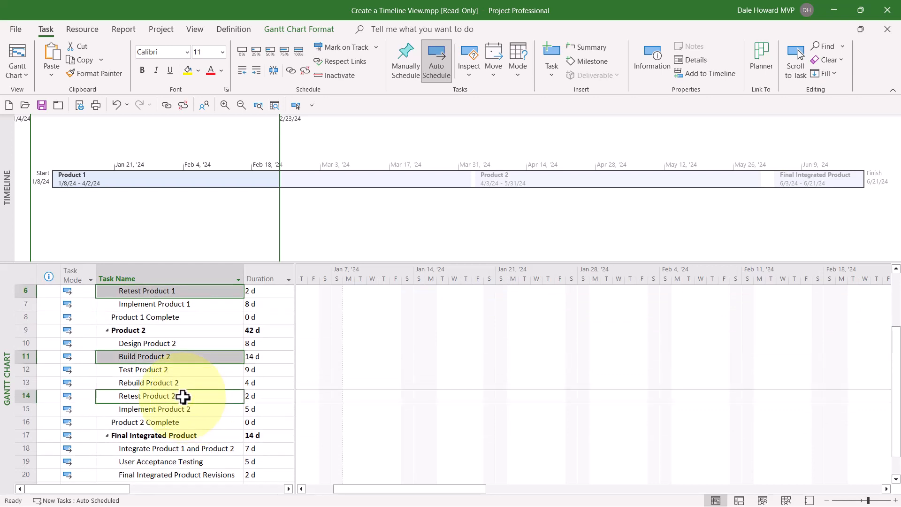
pyautogui.scroll(-3, 183, 396)
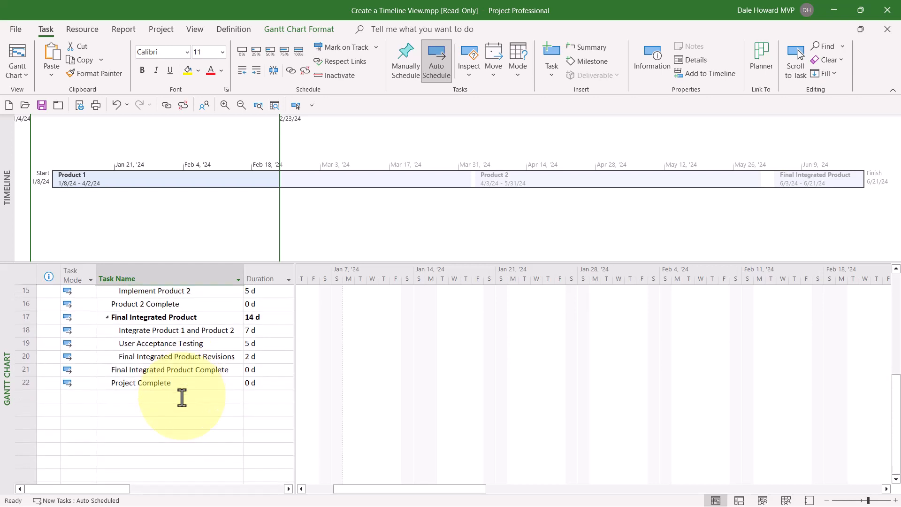
pyautogui.keyDown('ctrl'); pyautogui.click(194, 343); pyautogui.keyUp('ctrl')
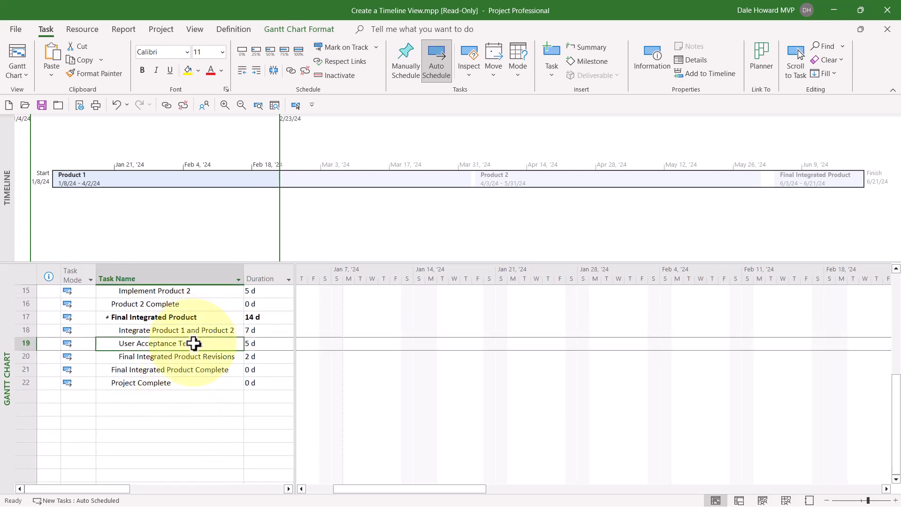
pyautogui.rightClick(193, 343)
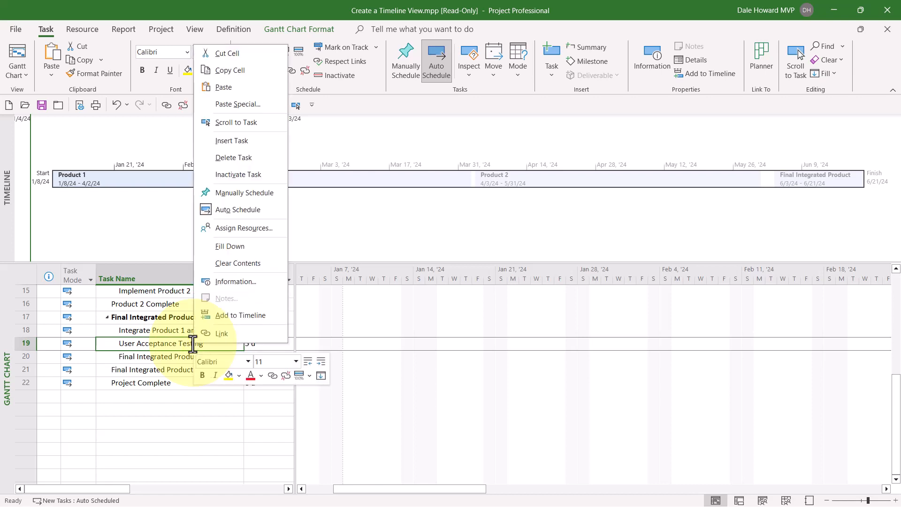
pyautogui.click(244, 315)
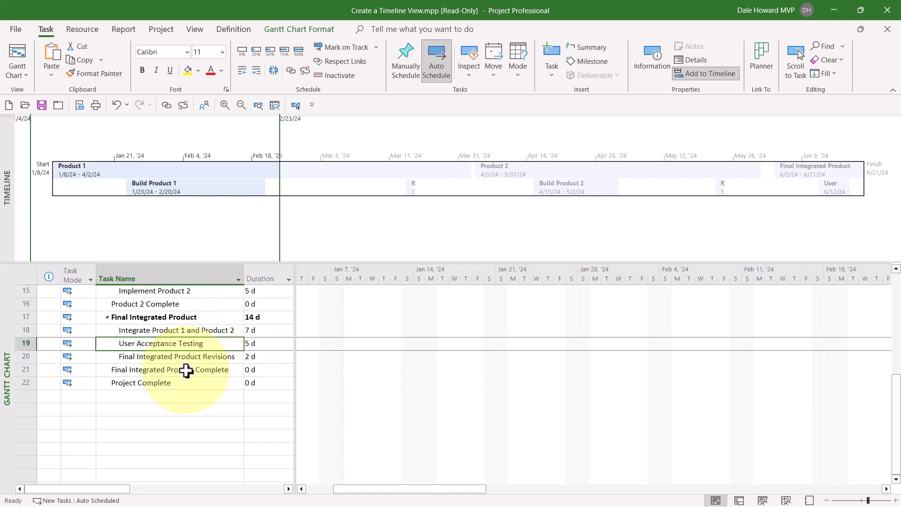
# - Add the milestones Product 1 Complete, Product 2 Complete and Project Complete to the timeline
pyautogui.scroll(3, 185, 369)
pyautogui.scroll(2, 186, 370)
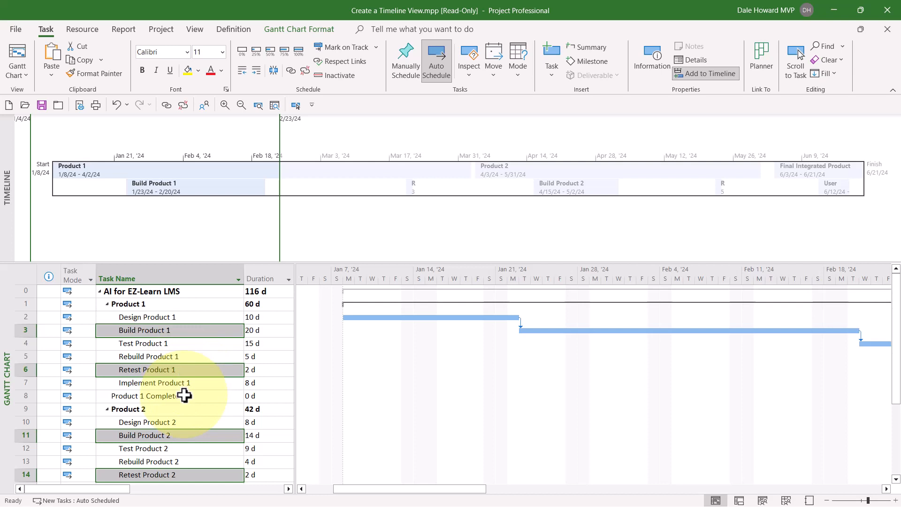
pyautogui.click(184, 396)
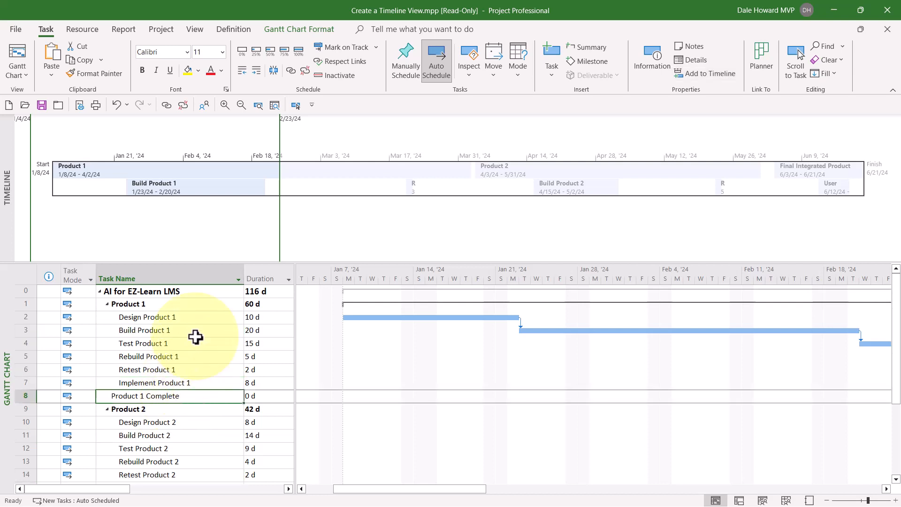
pyautogui.scroll(-4, 196, 337)
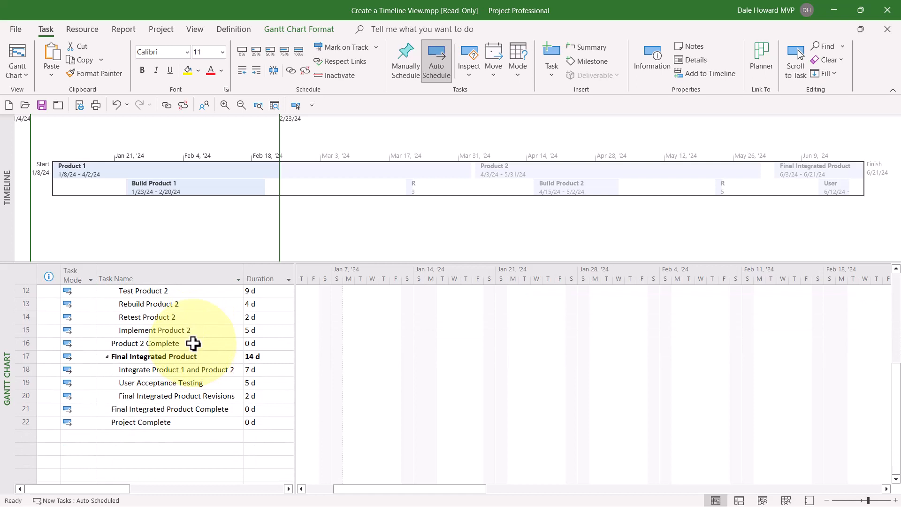
pyautogui.click(194, 344)
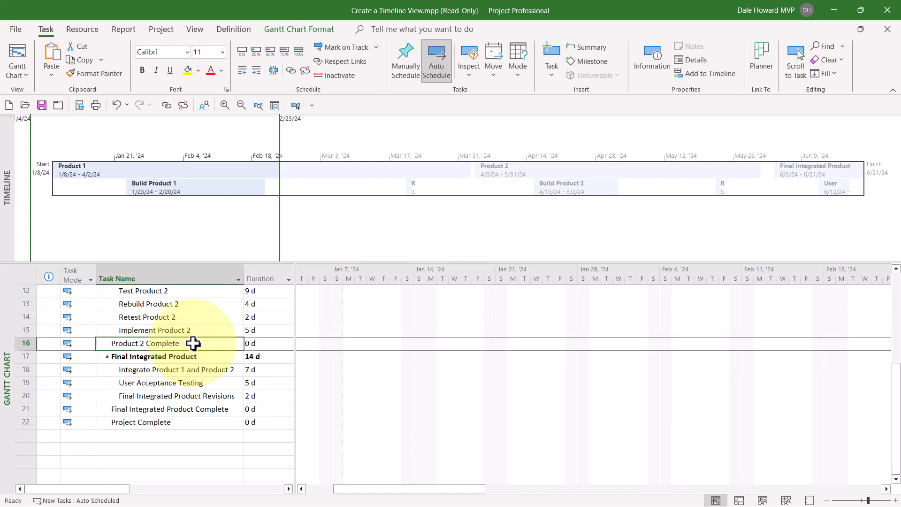
pyautogui.keyDown('ctrl'); pyautogui.click(165, 424); pyautogui.keyUp('ctrl')
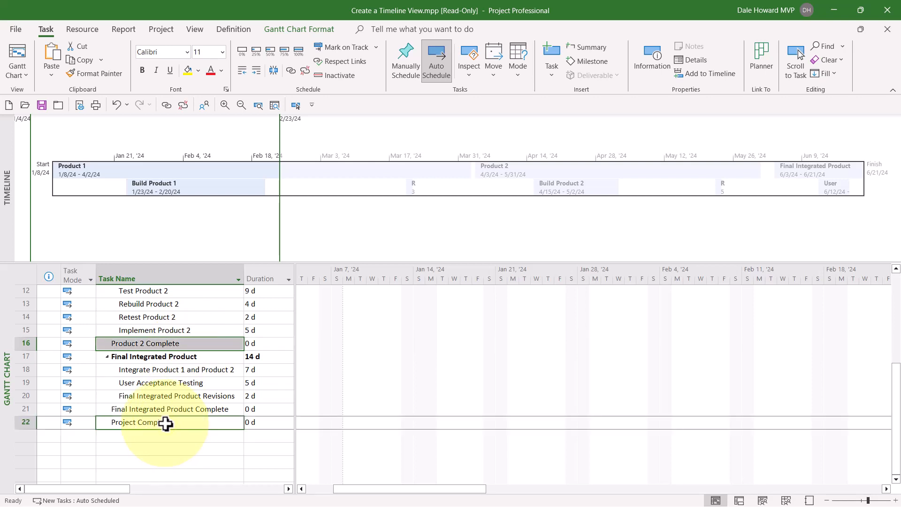
pyautogui.rightClick(165, 424)
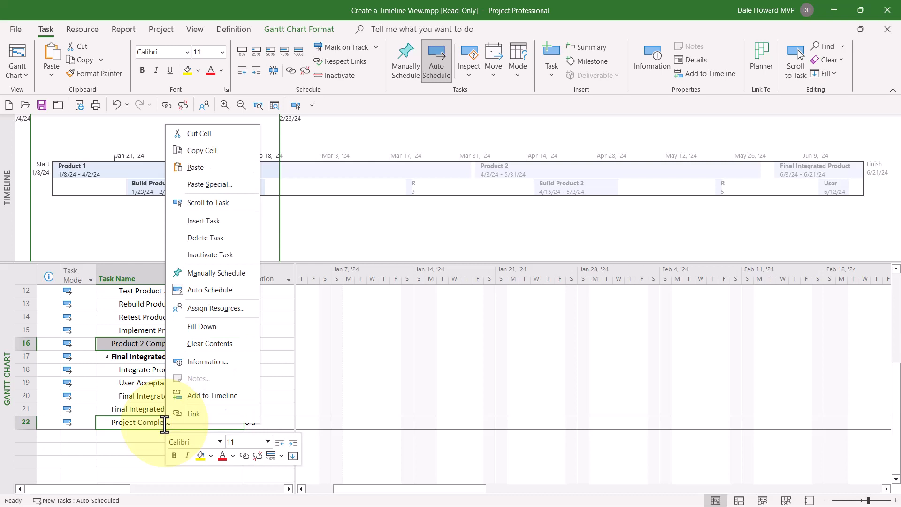
pyautogui.click(212, 401)
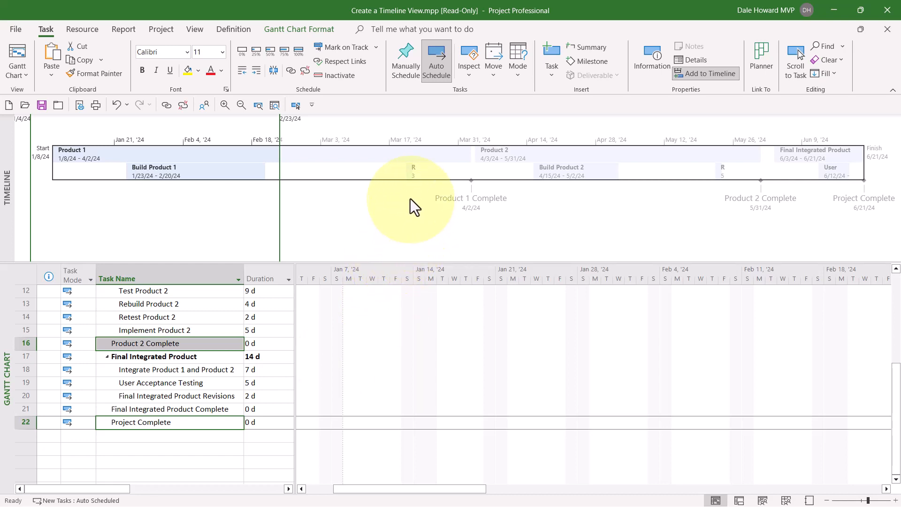
pyautogui.moveTo(409, 169)
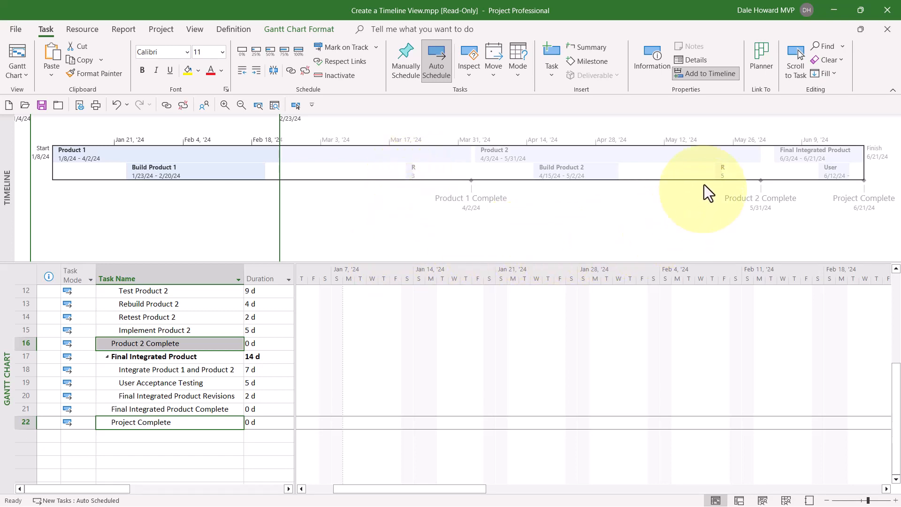
pyautogui.moveTo(717, 170)
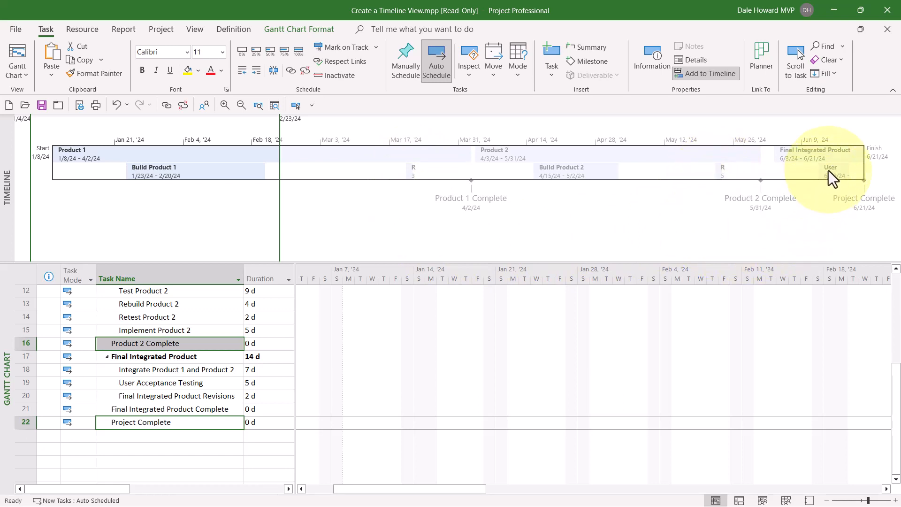
pyautogui.moveTo(829, 170)
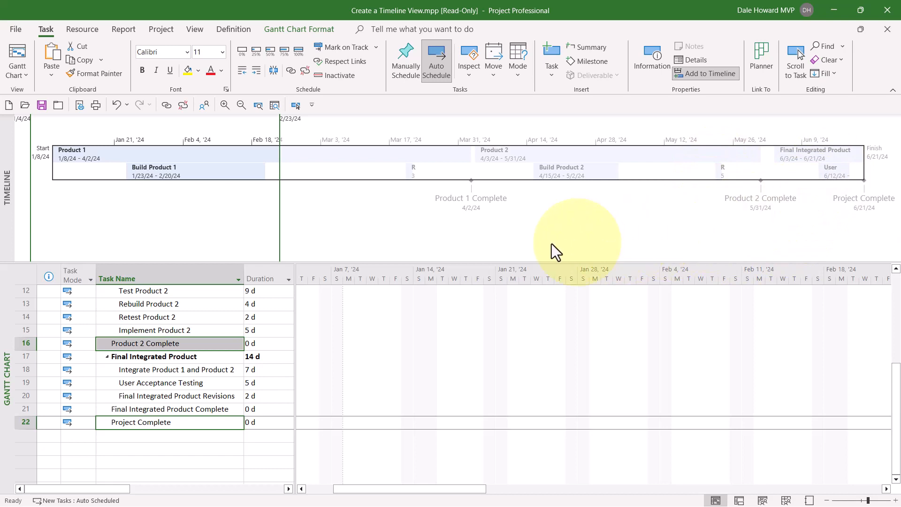
pyautogui.scroll(1, 406, 247)
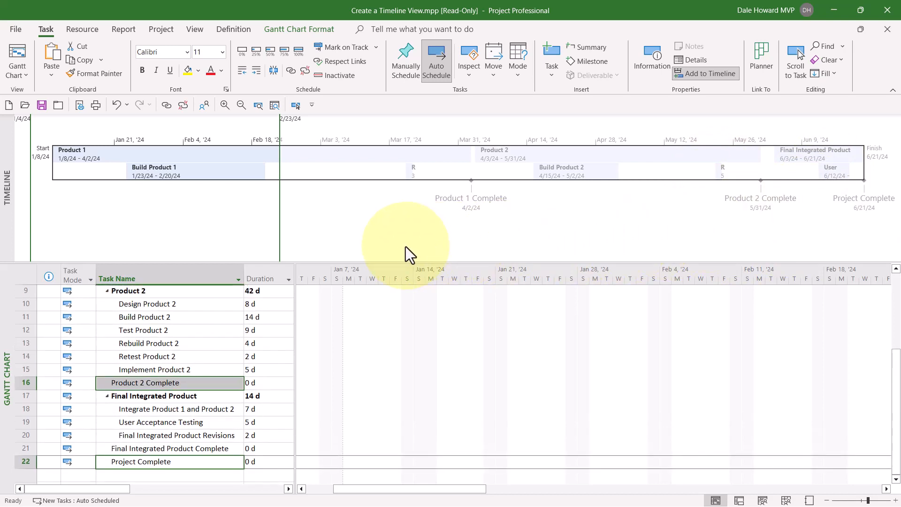
# - Display Retest Product 1, Retest Product 2 and User Acceptance Testing as callouts above the timeline bar
pyautogui.click(408, 172)
pyautogui.click(411, 147)
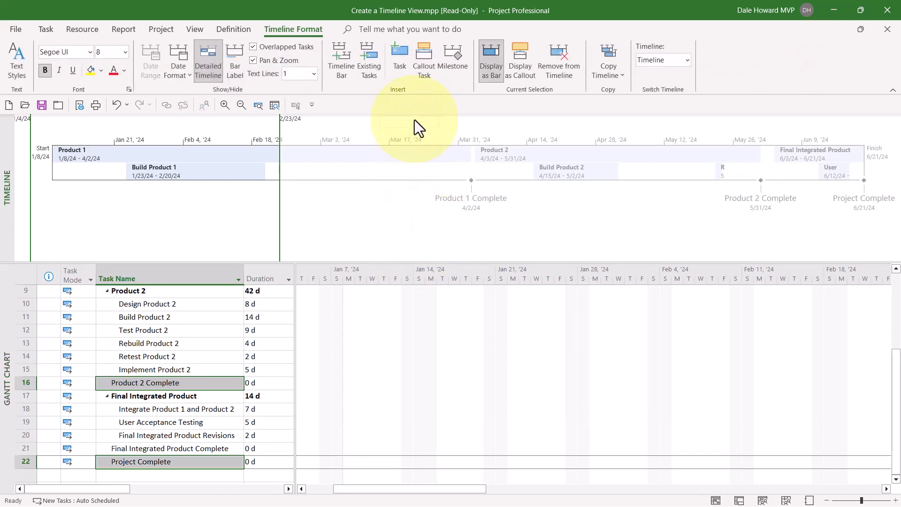
pyautogui.moveTo(415, 120); pyautogui.dragTo(415, 120)
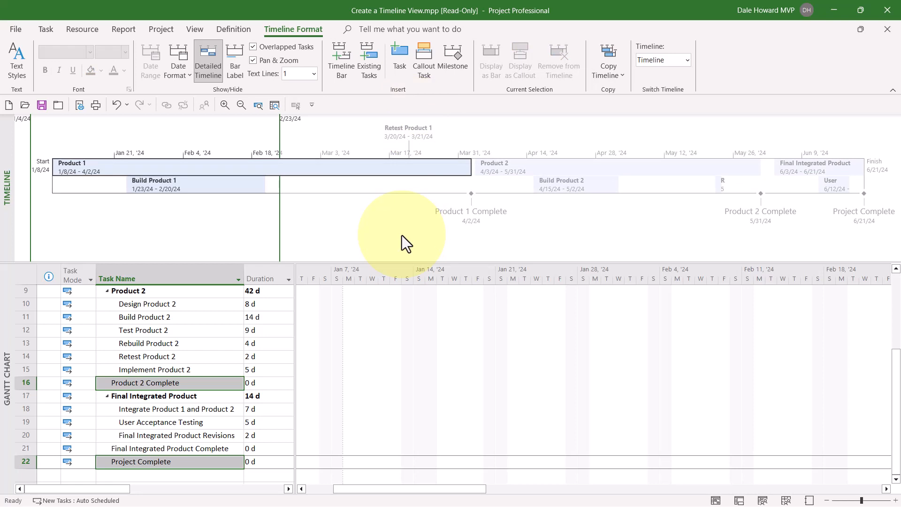
pyautogui.click(721, 184)
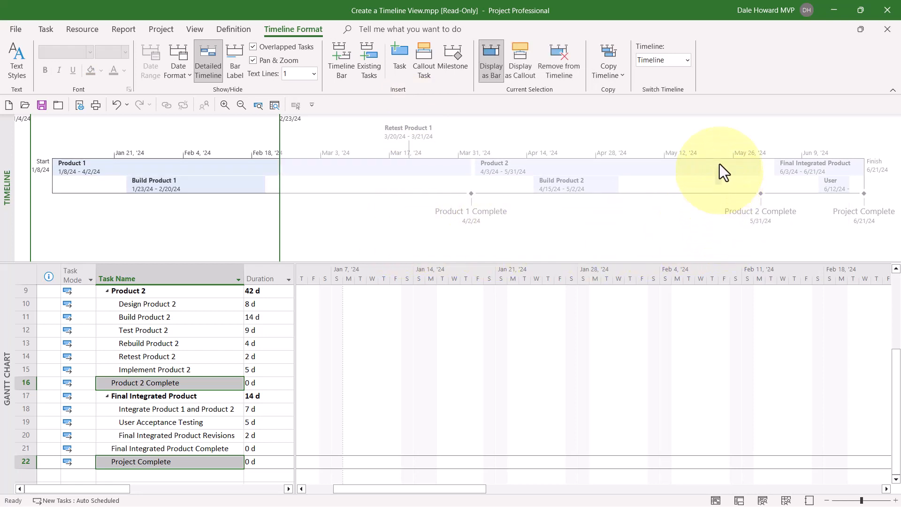
pyautogui.click(719, 137)
pyautogui.moveTo(720, 184); pyautogui.dragTo(719, 136)
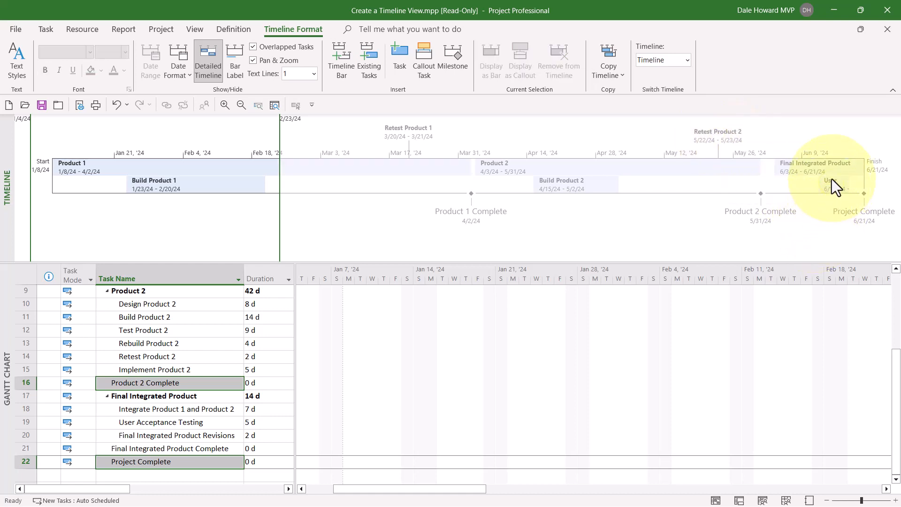
pyautogui.click(831, 182)
pyautogui.moveTo(831, 146); pyautogui.dragTo(831, 131)
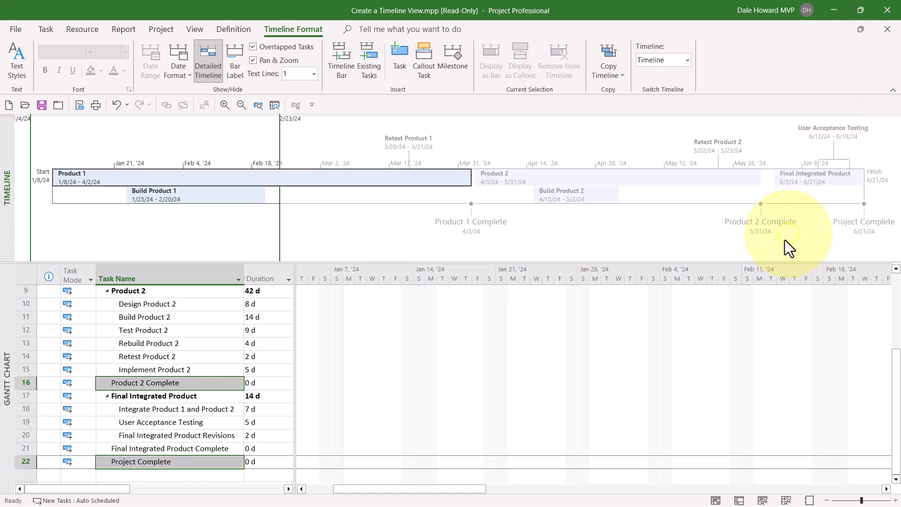
pyautogui.click(824, 136)
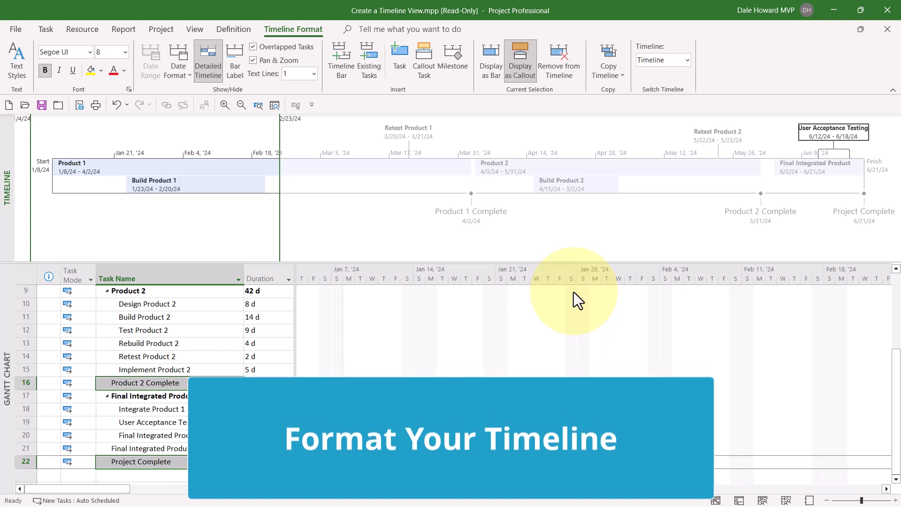
# - Turn off Pan & Zoom for the timeline and hide its timescale
pyautogui.click(323, 229)
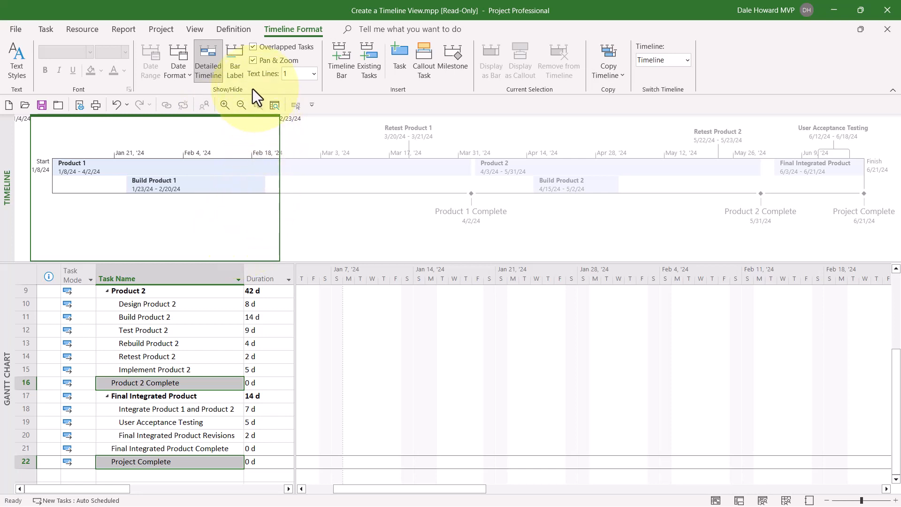
pyautogui.click(255, 62)
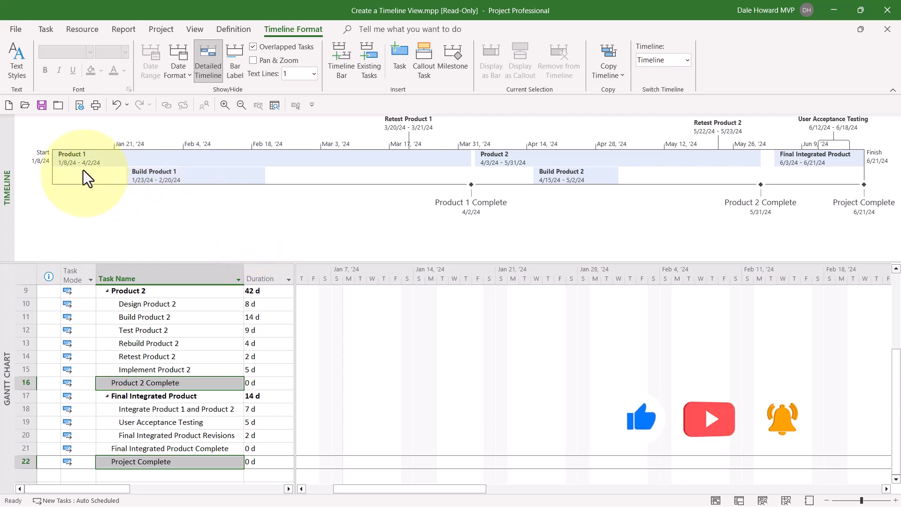
pyautogui.moveTo(83, 162)
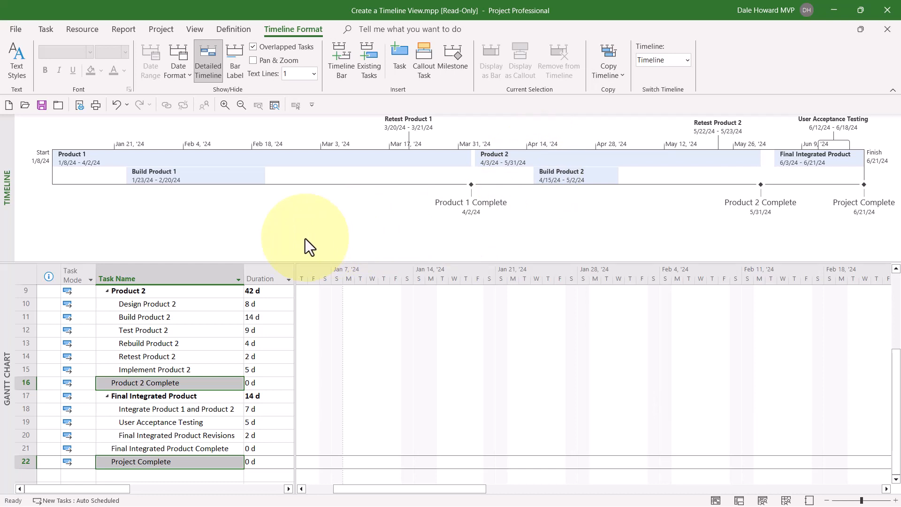
pyautogui.click(185, 77)
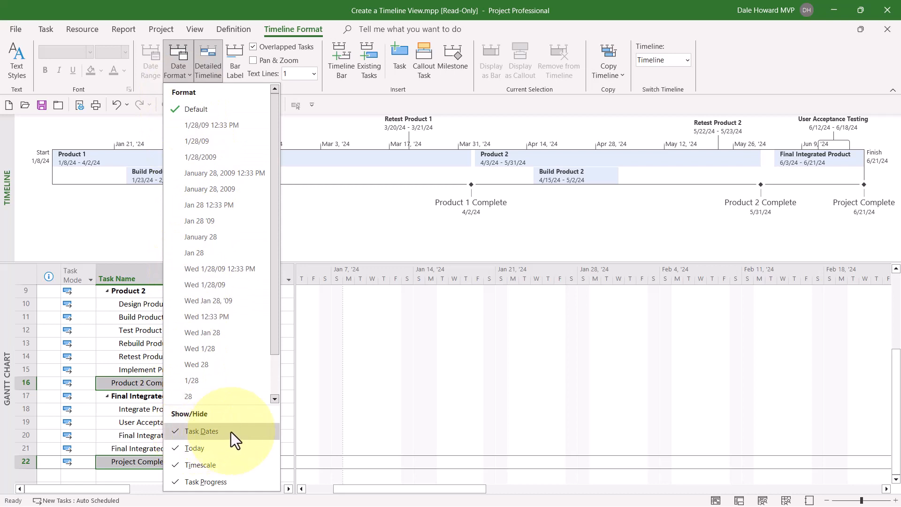
pyautogui.click(224, 465)
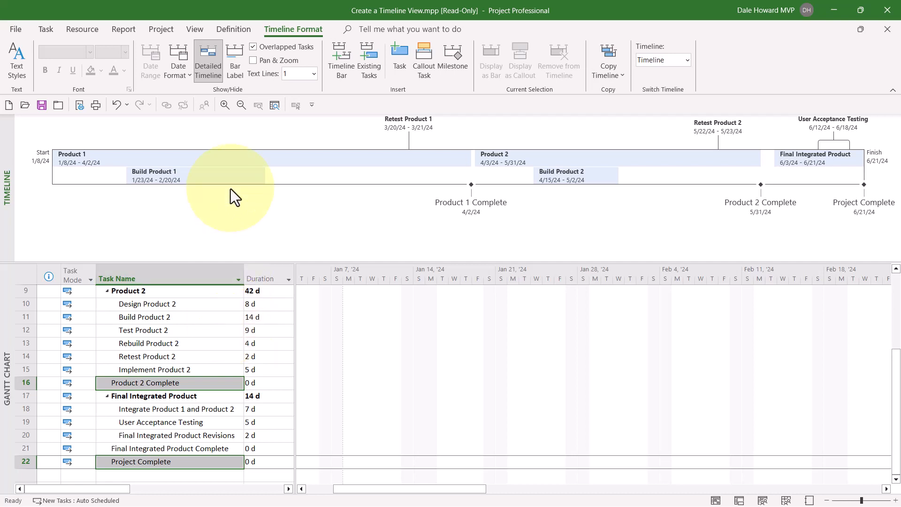
# - Fill the Product 1 and Build Product 1 timeline bars with light green
pyautogui.moveTo(214, 158)
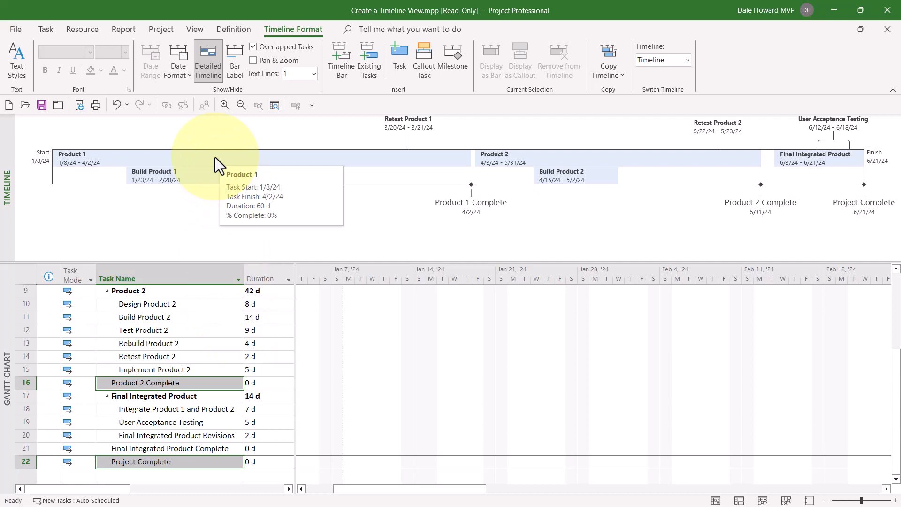
pyautogui.click(215, 157)
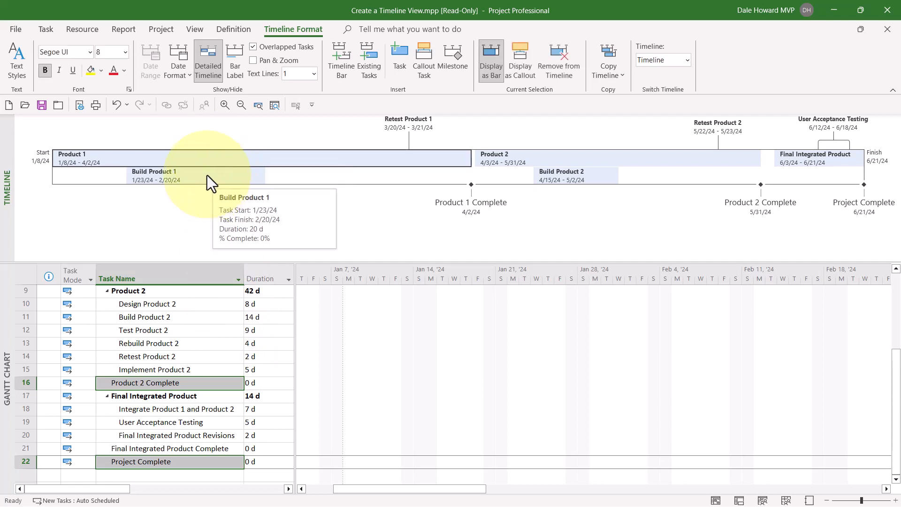
pyautogui.click(207, 175)
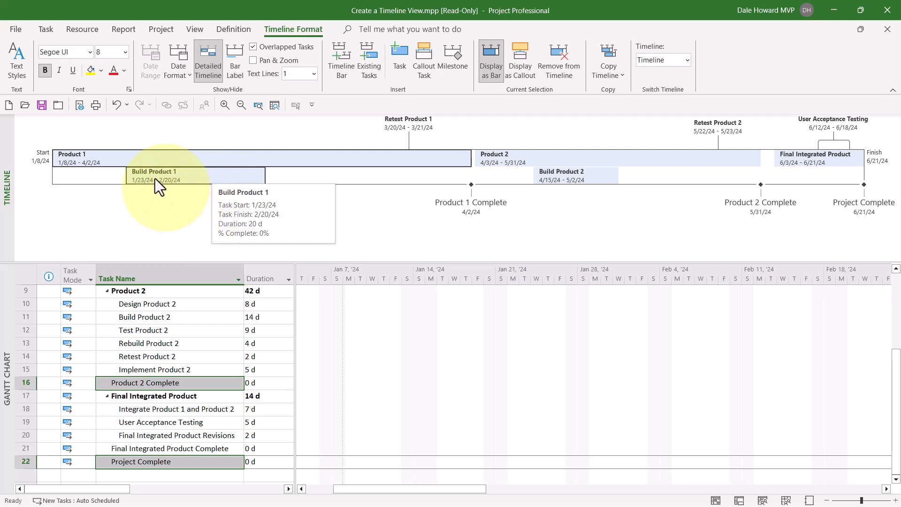
pyautogui.click(101, 71)
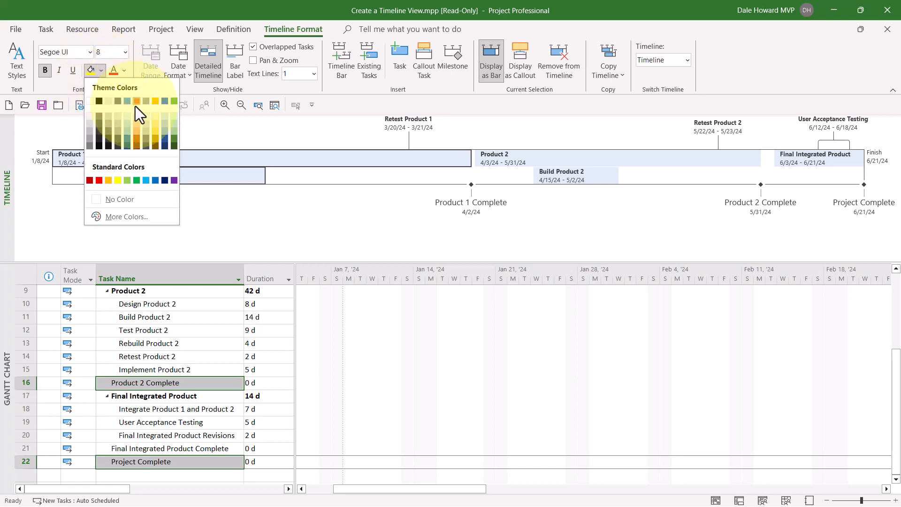
pyautogui.click(173, 131)
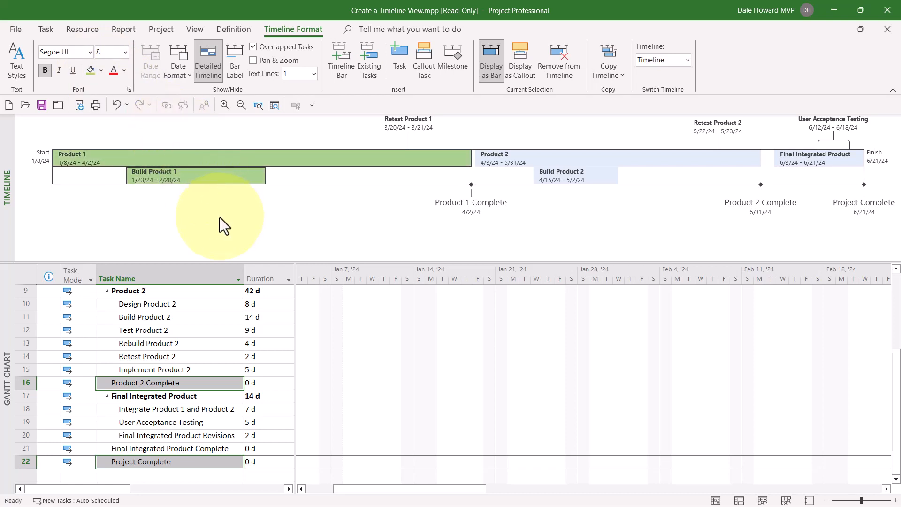
# - Fill the Product 2 and Build Product 2 timeline bars with medium blue
pyautogui.click(590, 159)
pyautogui.moveTo(589, 159)
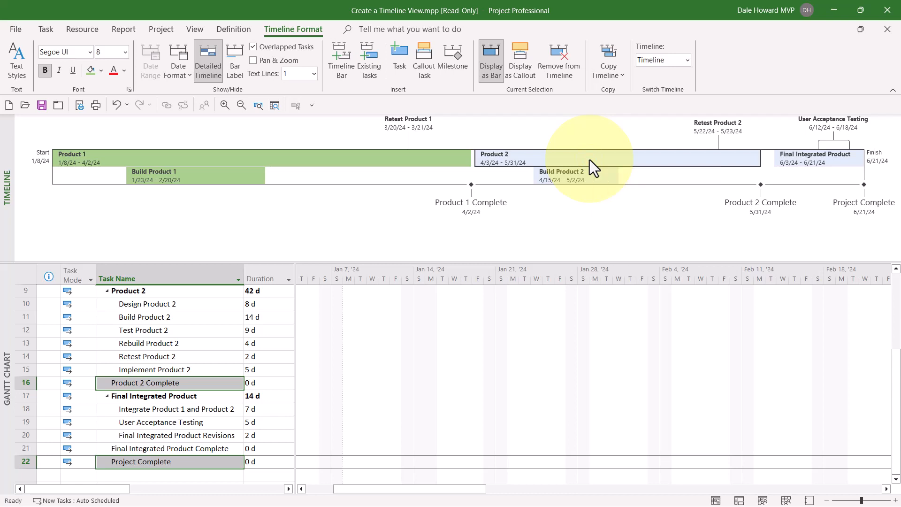
pyautogui.click(573, 178)
pyautogui.moveTo(573, 177)
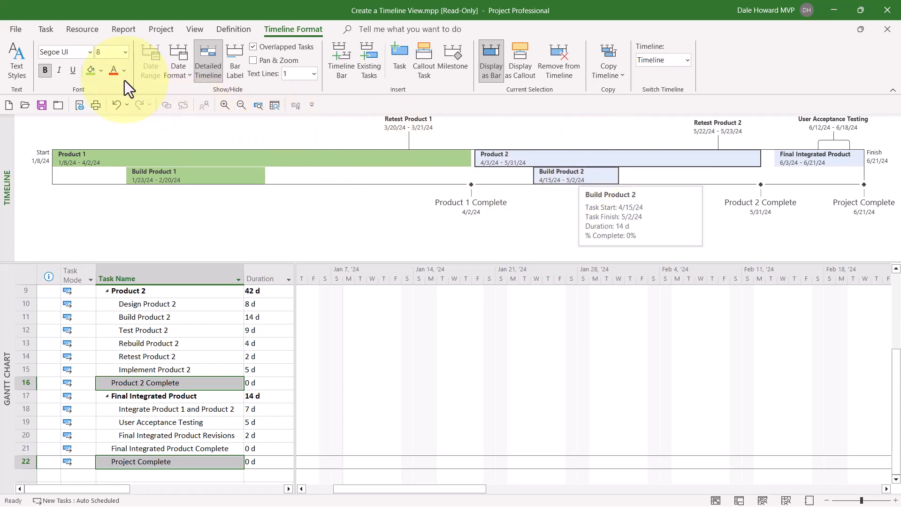
pyautogui.click(101, 69)
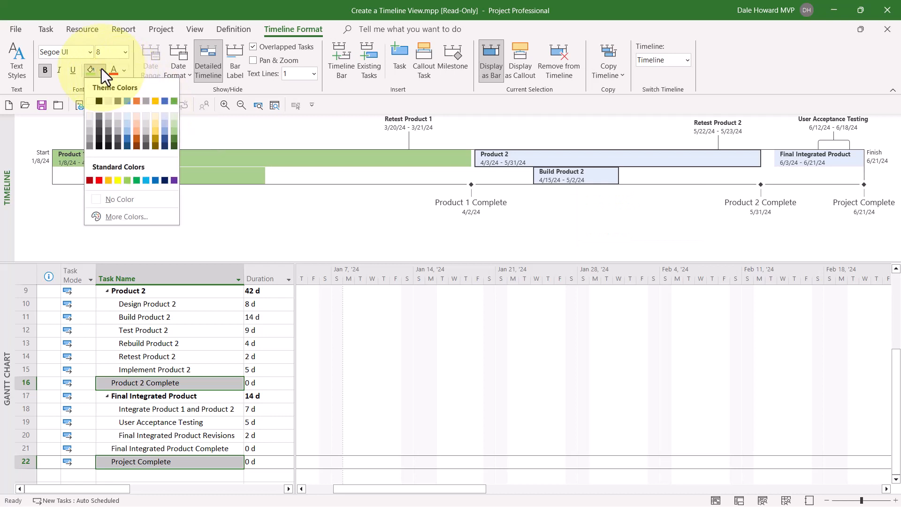
pyautogui.click(162, 131)
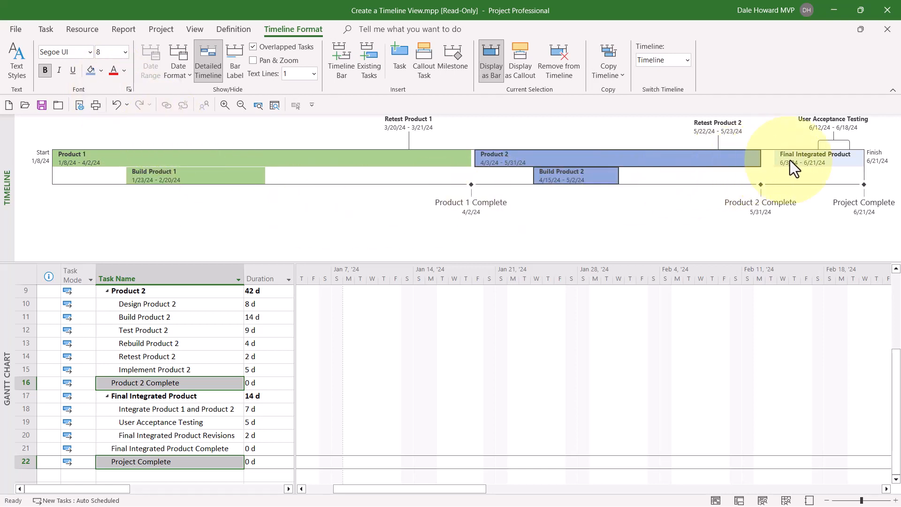
# - Fill the Final Integrated Product timeline bar with light orange
pyautogui.click(806, 158)
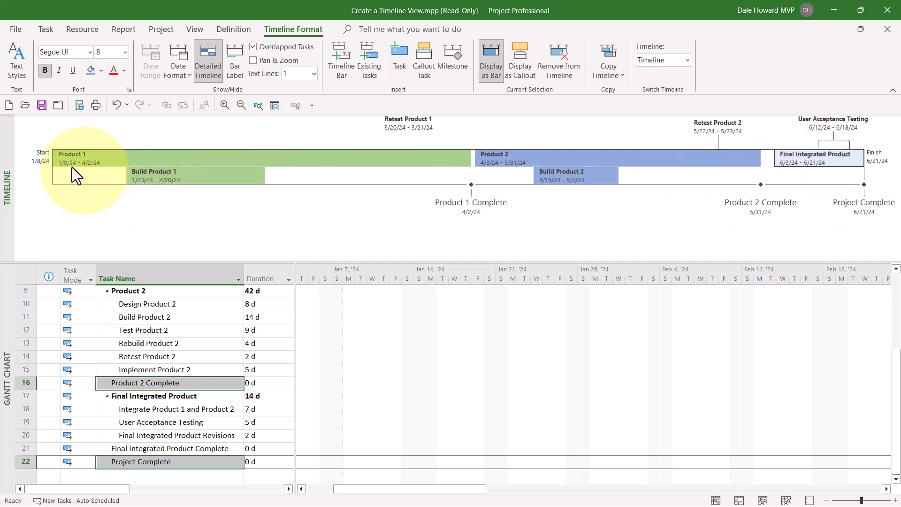
pyautogui.click(100, 71)
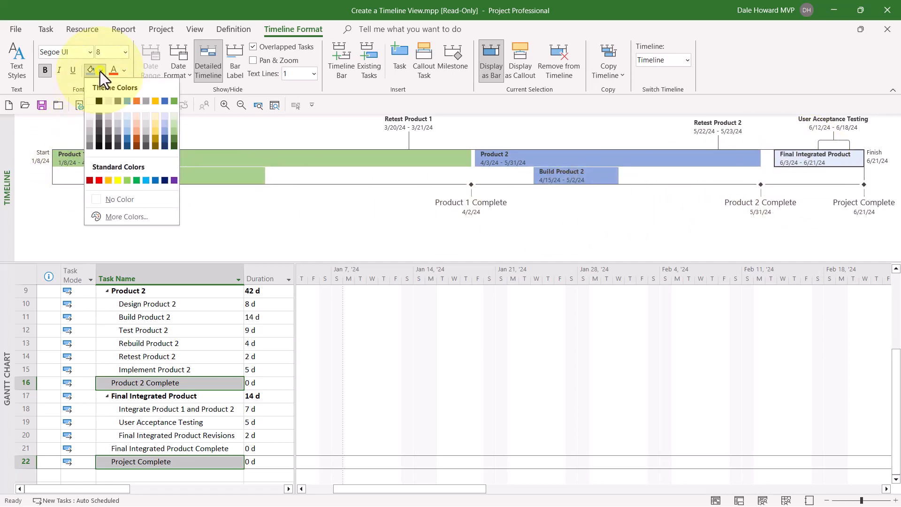
pyautogui.click(138, 132)
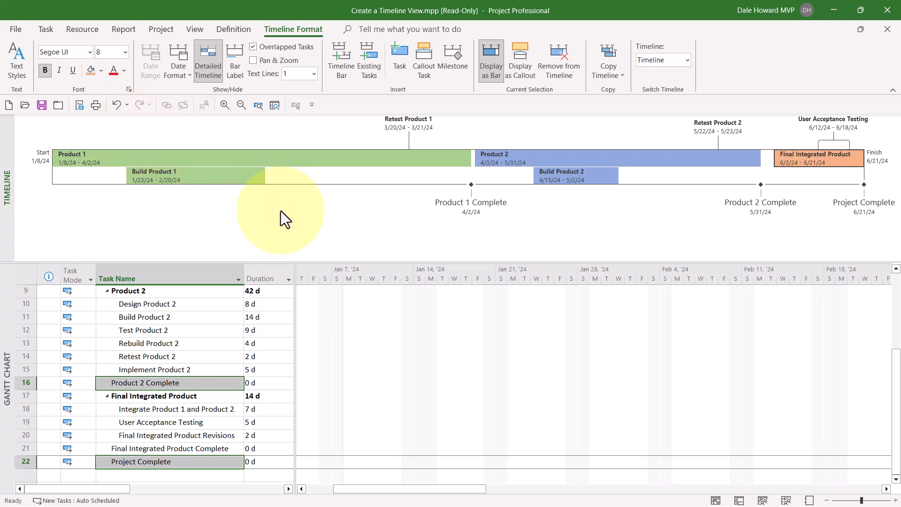
# - Set the callout text color to dark green for Retest Product 1 and dark blue for Retest Product 2
pyautogui.click(414, 124)
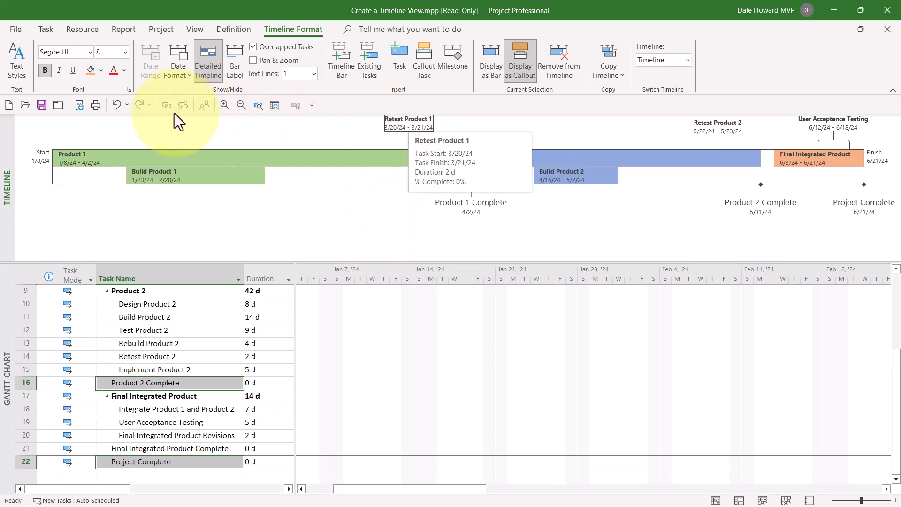
pyautogui.click(125, 70)
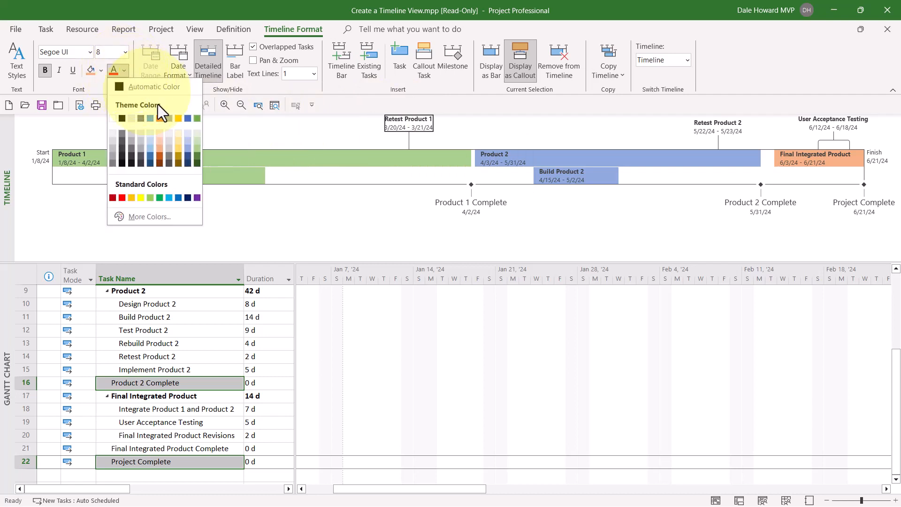
pyautogui.click(195, 156)
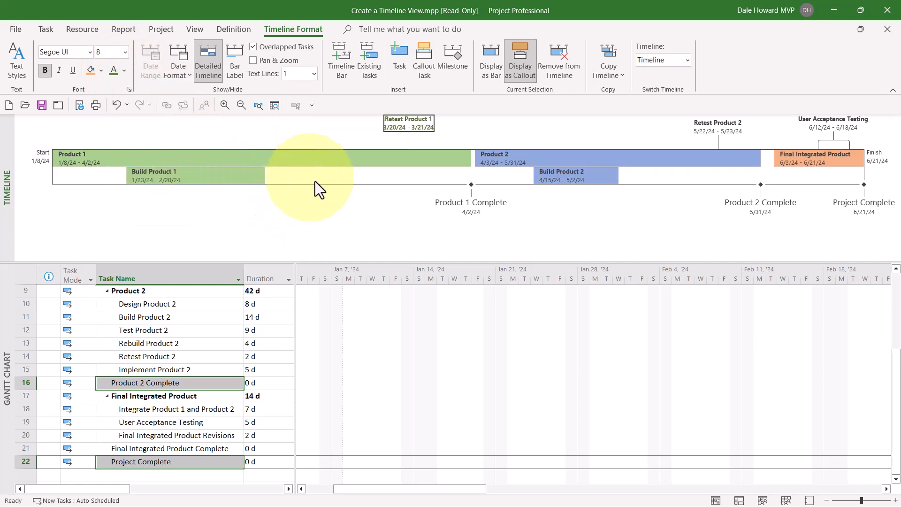
pyautogui.click(720, 124)
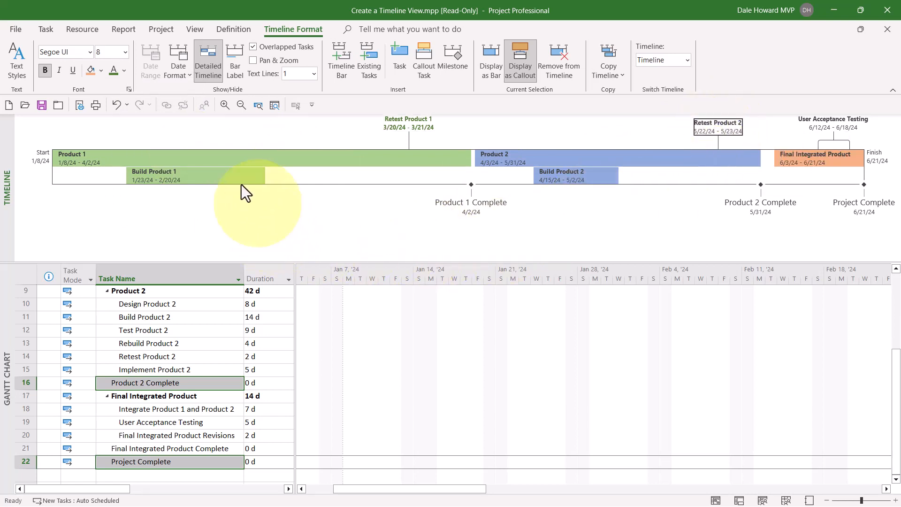
pyautogui.click(124, 71)
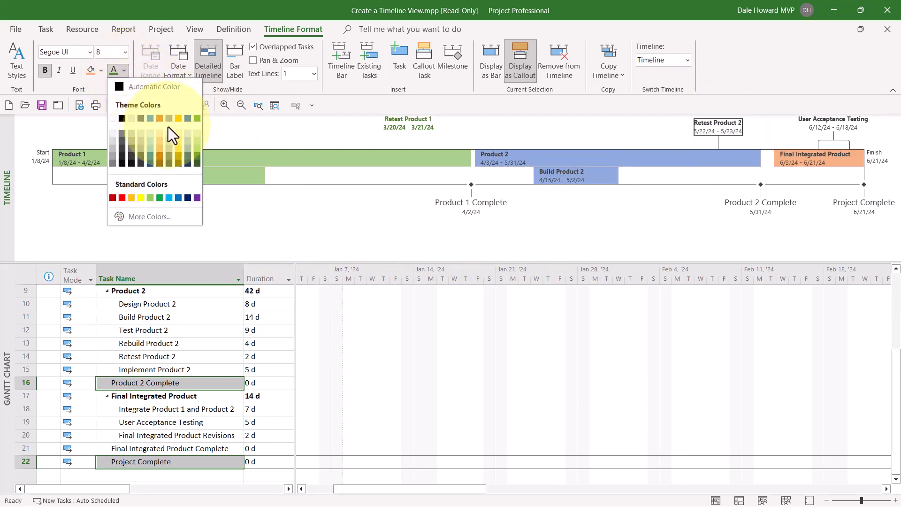
pyautogui.click(187, 155)
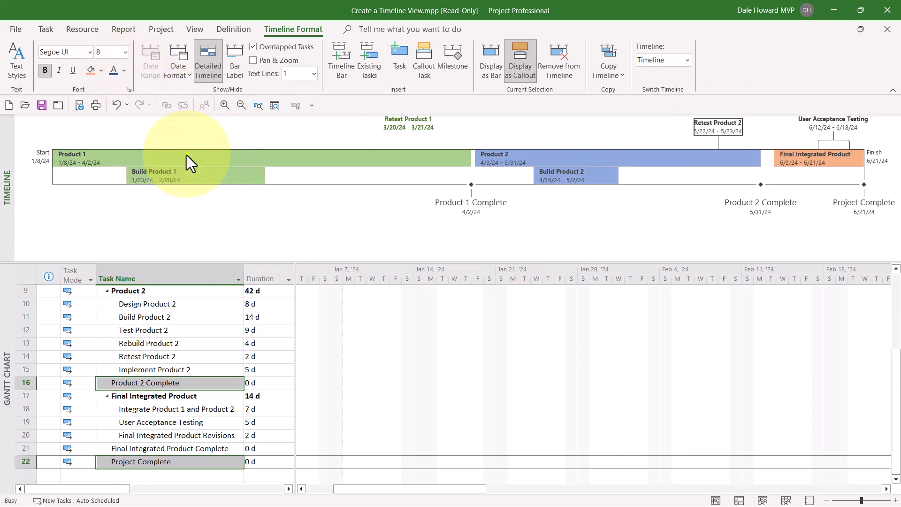
# - Set the User Acceptance Testing callout text color to dark orange
pyautogui.click(847, 123)
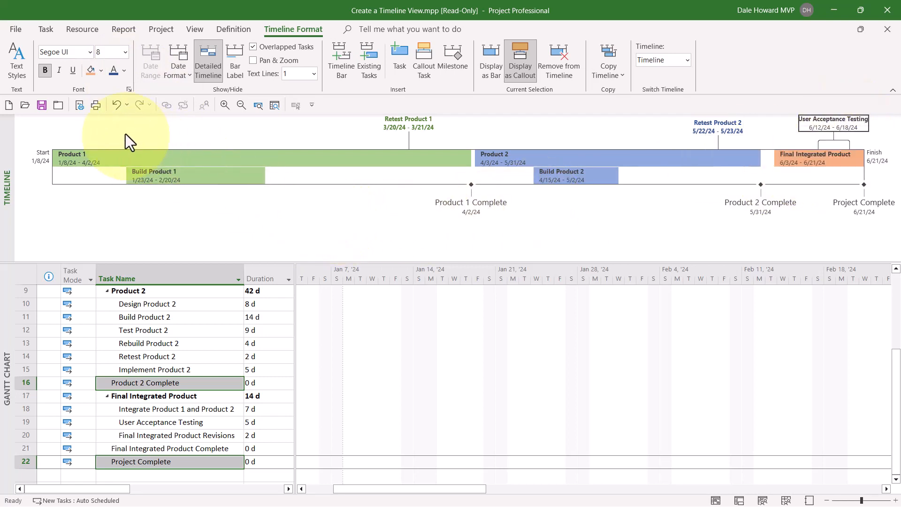
pyautogui.click(122, 70)
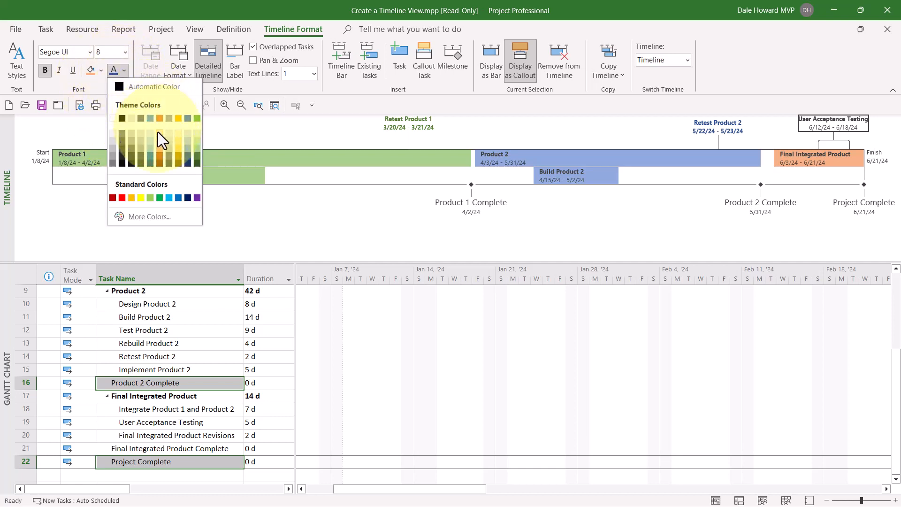
pyautogui.click(160, 153)
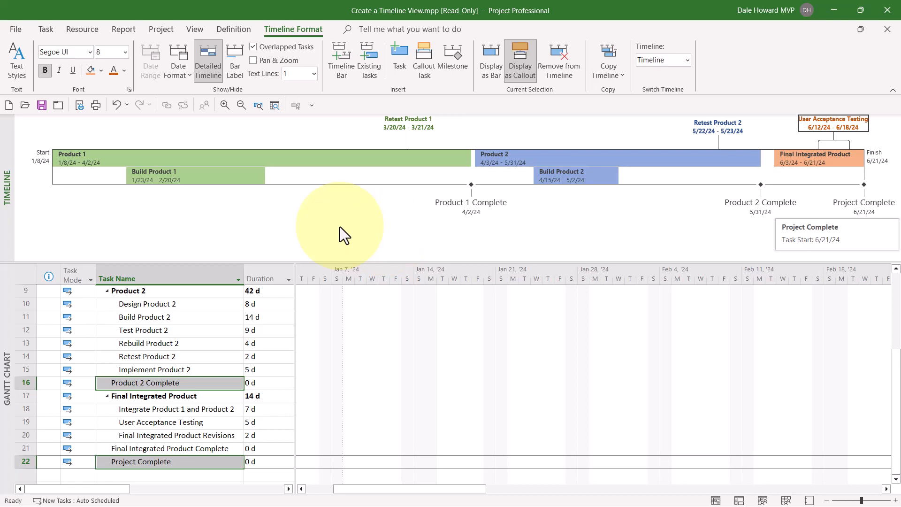
# - Set the Milestone Name text style of the timeline to the standard red color
pyautogui.click(12, 54)
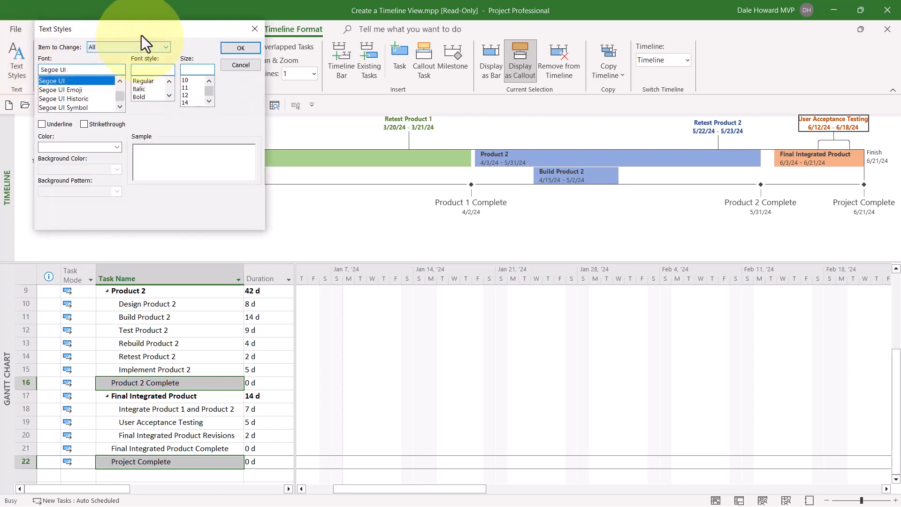
pyautogui.moveTo(142, 35); pyautogui.dragTo(430, 72)
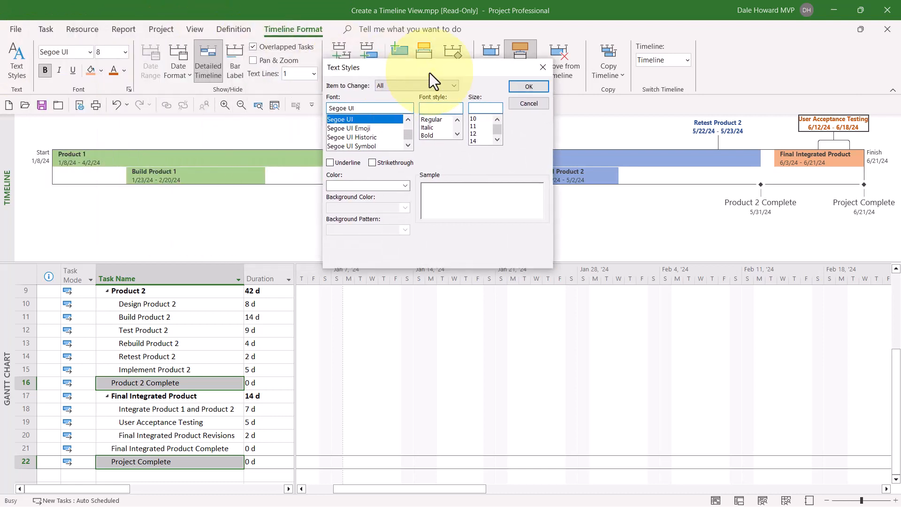
pyautogui.click(456, 86)
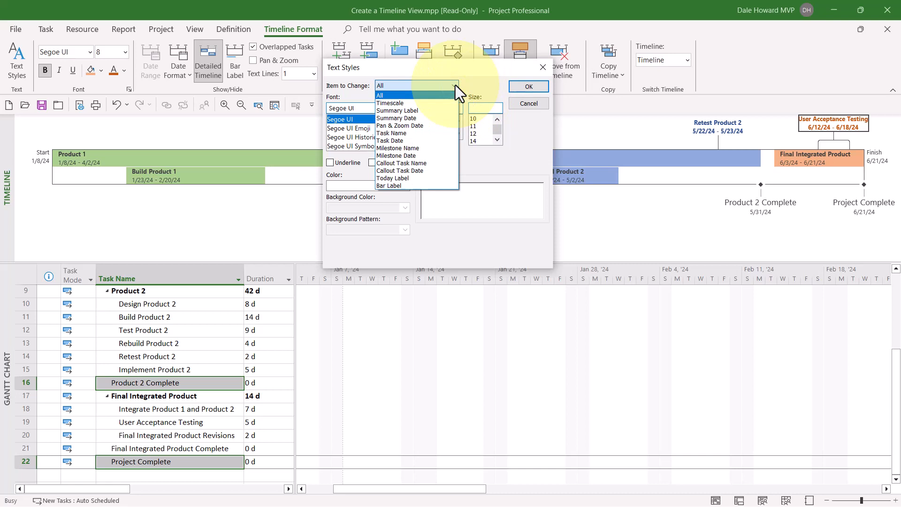
pyautogui.click(413, 149)
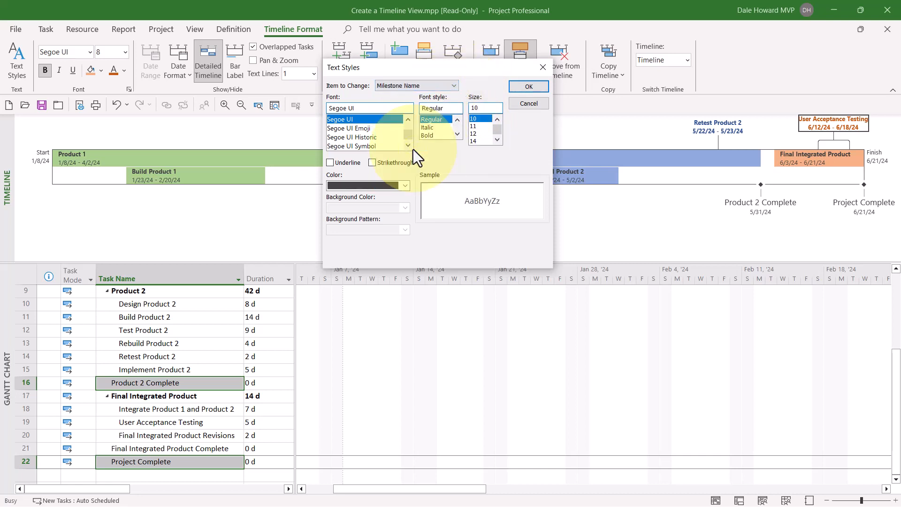
pyautogui.click(406, 186)
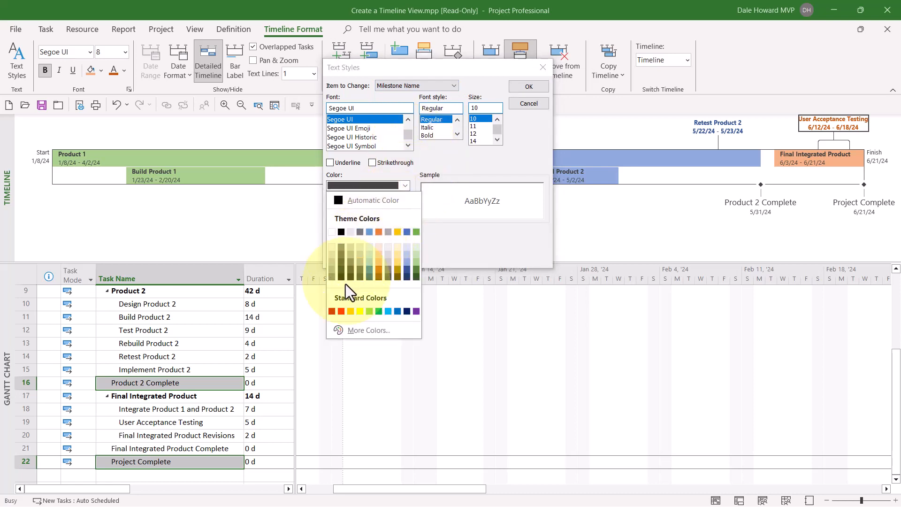
pyautogui.click(341, 312)
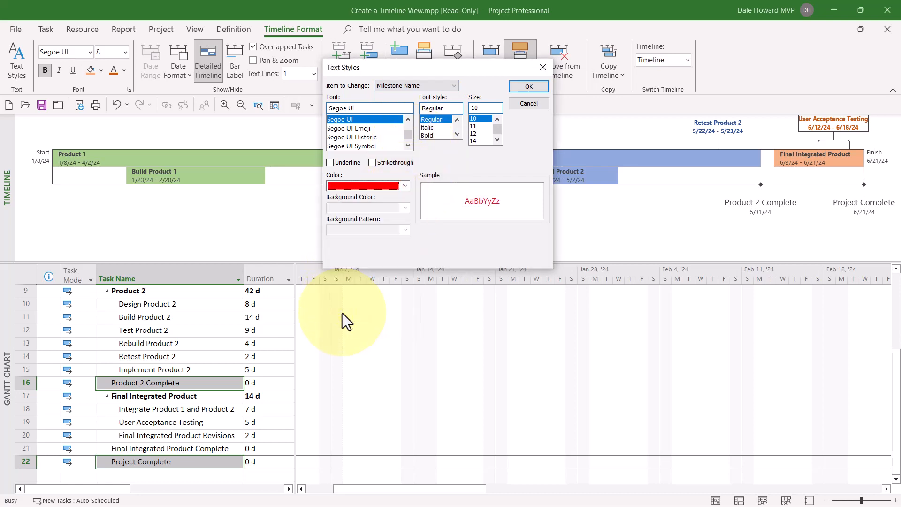
# - Set the Milestone Date text style to standard red as well and apply the text style changes
pyautogui.click(452, 85)
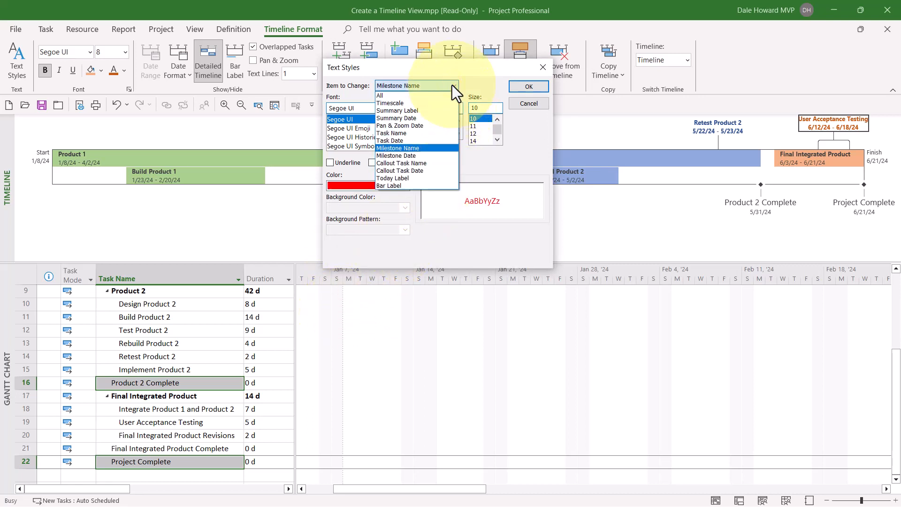
pyautogui.click(409, 155)
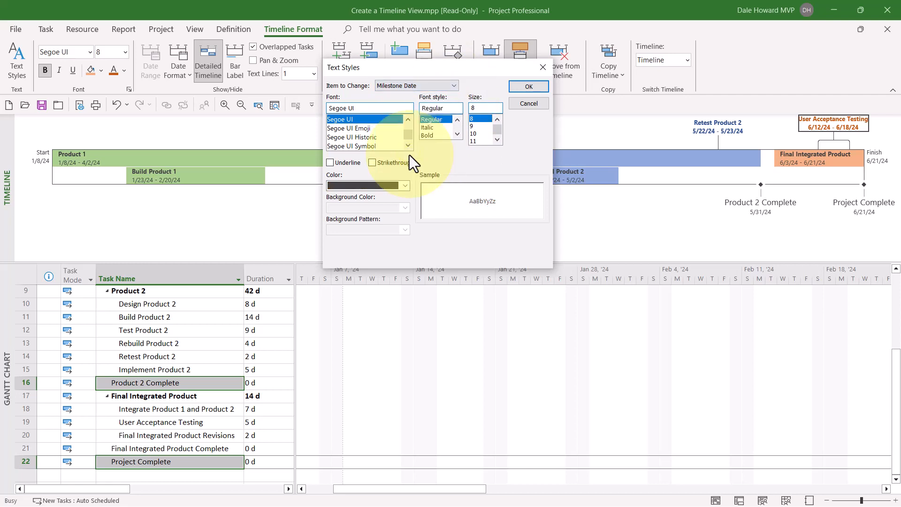
pyautogui.click(403, 186)
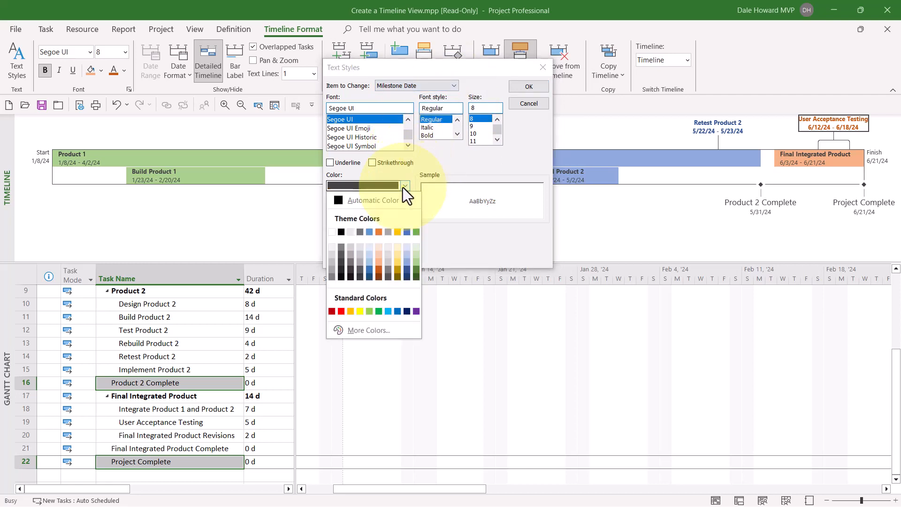
pyautogui.click(341, 311)
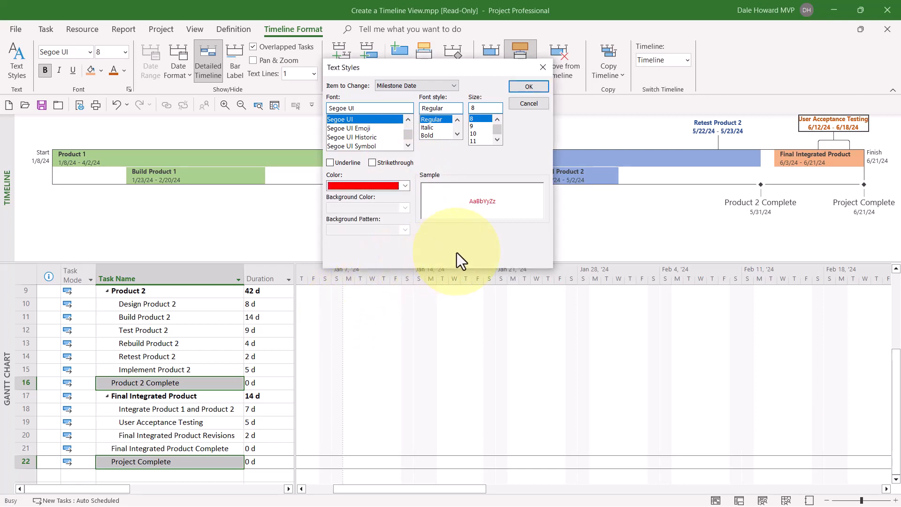
pyautogui.click(518, 90)
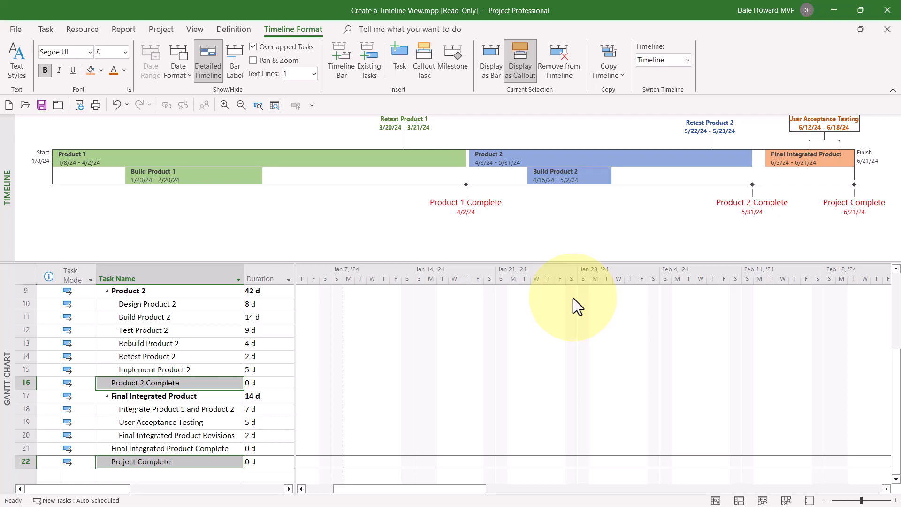
# - Copy the timeline at full size and switch to the AI for LMS - Status Report presentation in PowerPoint
pyautogui.click(619, 68)
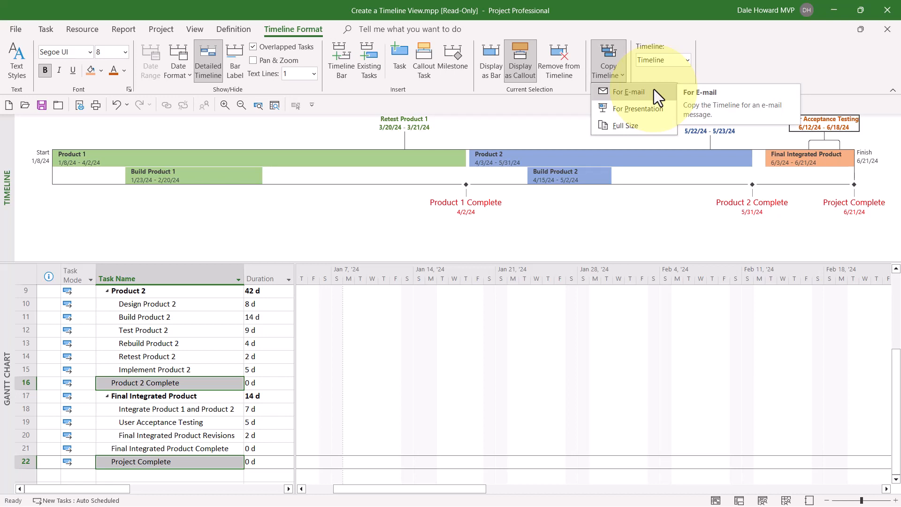
pyautogui.click(649, 126)
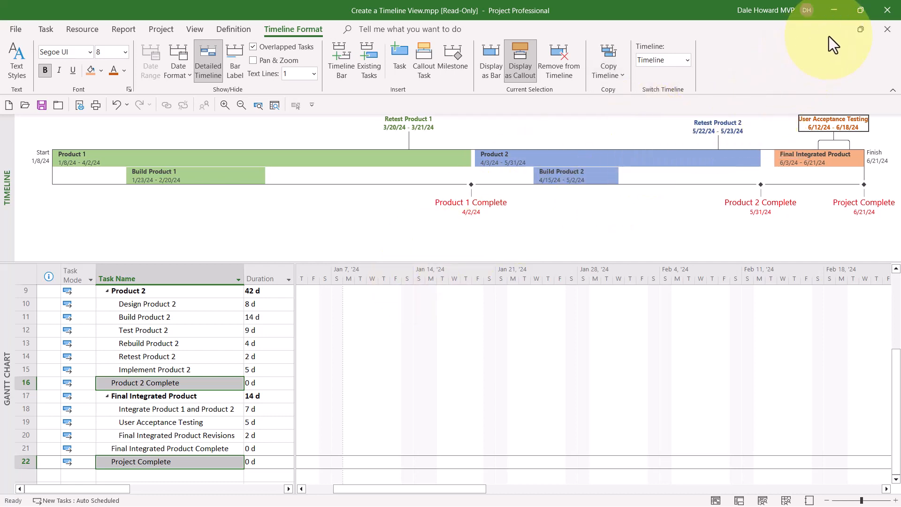
pyautogui.click(834, 11)
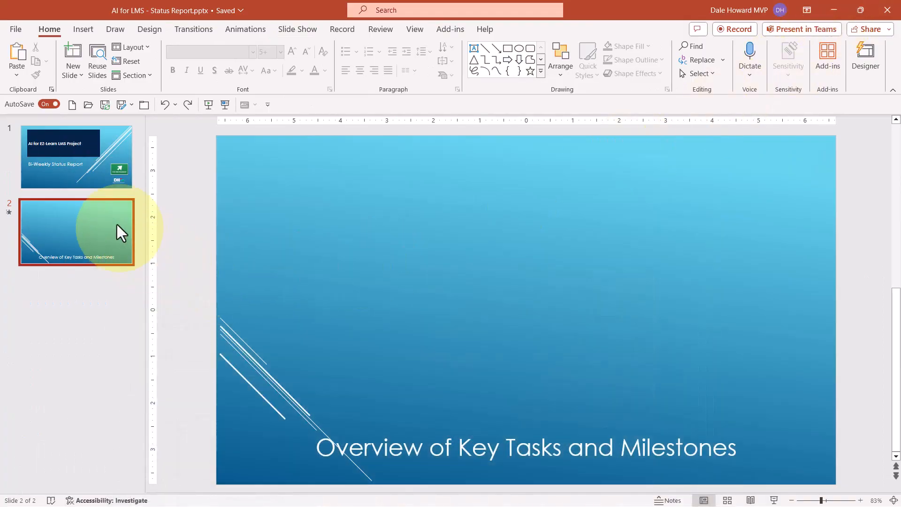
# - Paste the copied timeline onto slide 2, "Overview of Key Tasks and Milestones"
pyautogui.click(83, 162)
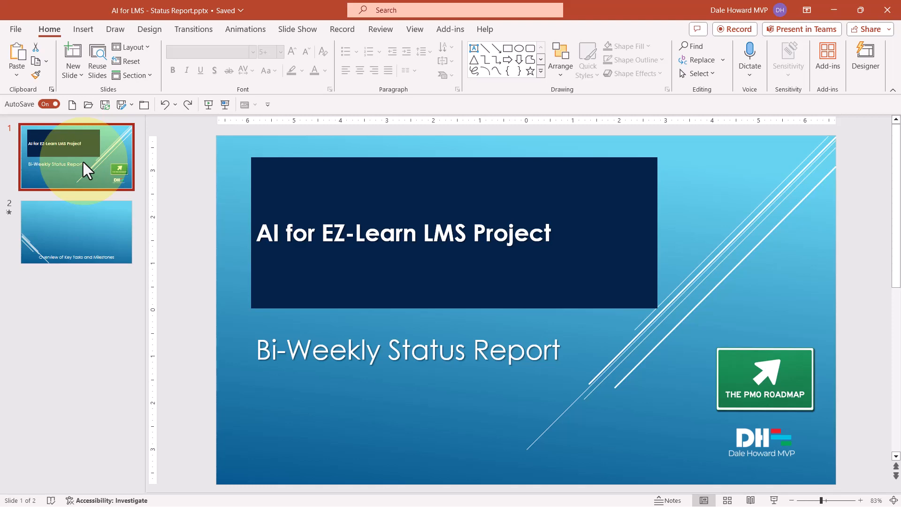
pyautogui.click(77, 229)
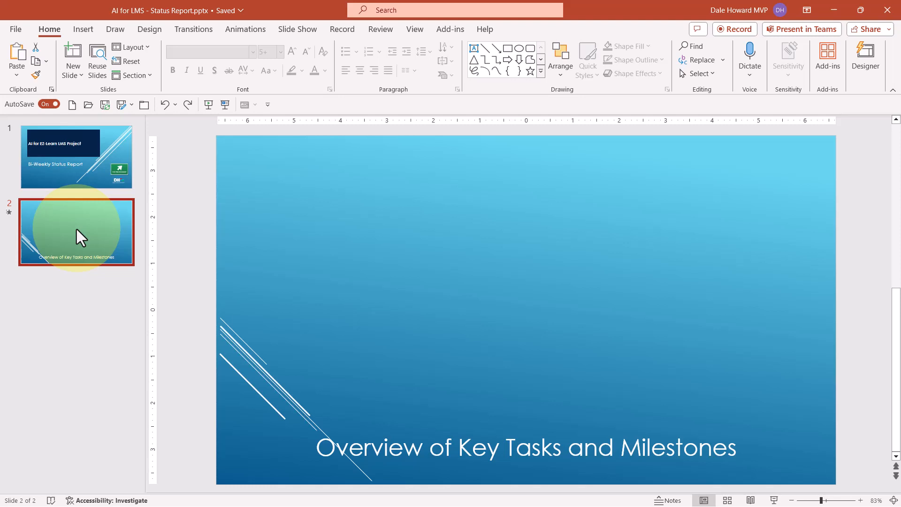
pyautogui.click(13, 77)
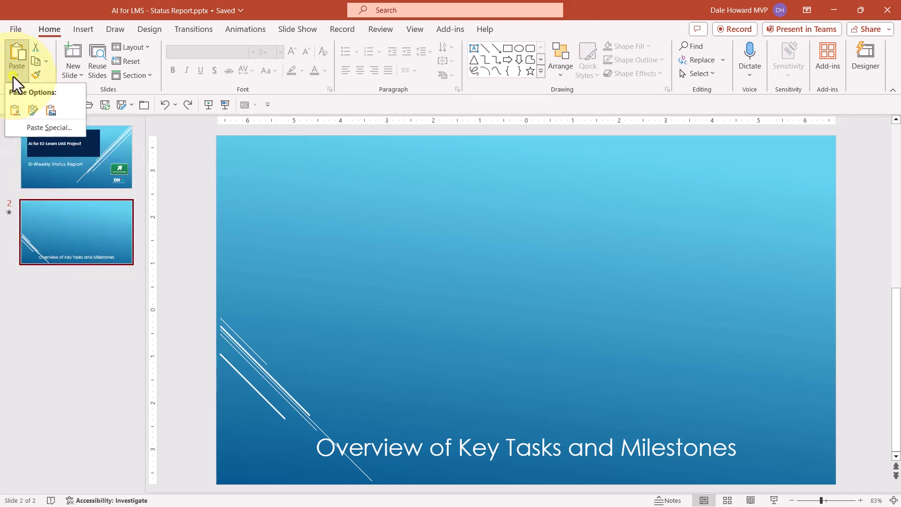